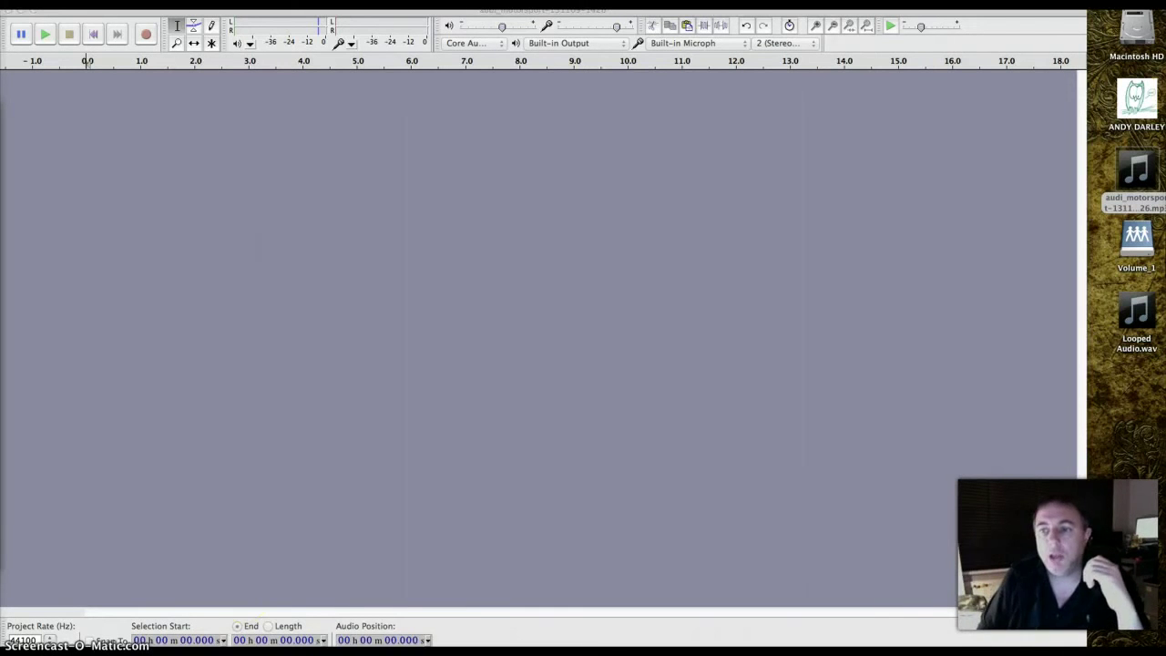
Import the audi_motorsport MP3 from the desktop into Audacity as a stereo track.
{"action": "left_click", "coordinate": [1124, 171]}
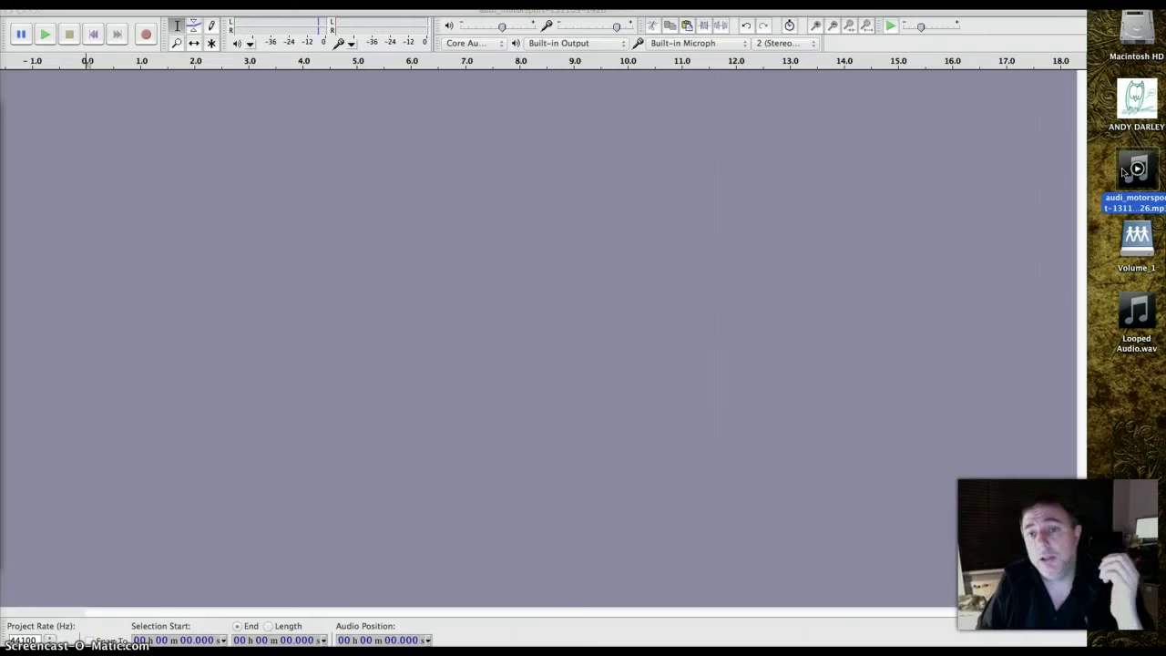
{"action": "left_click_drag", "start_coordinate": [1130, 170], "coordinate": [337, 205]}
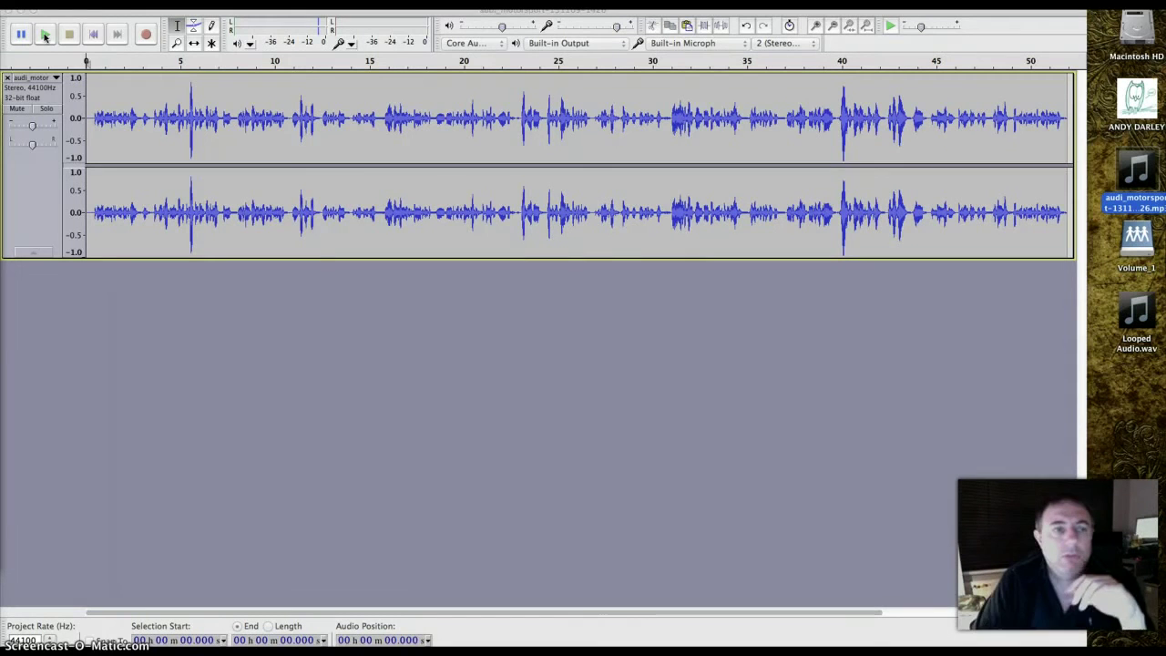
{"action": "left_click", "coordinate": [91, 34]}
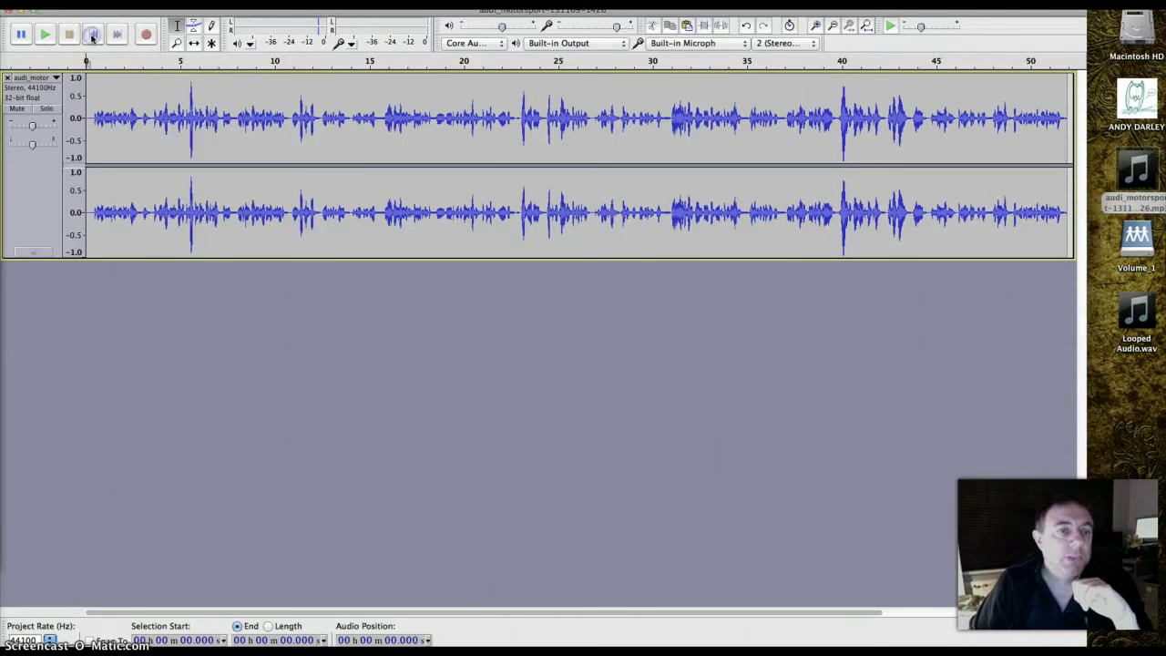
{"action": "left_click", "coordinate": [42, 35]}
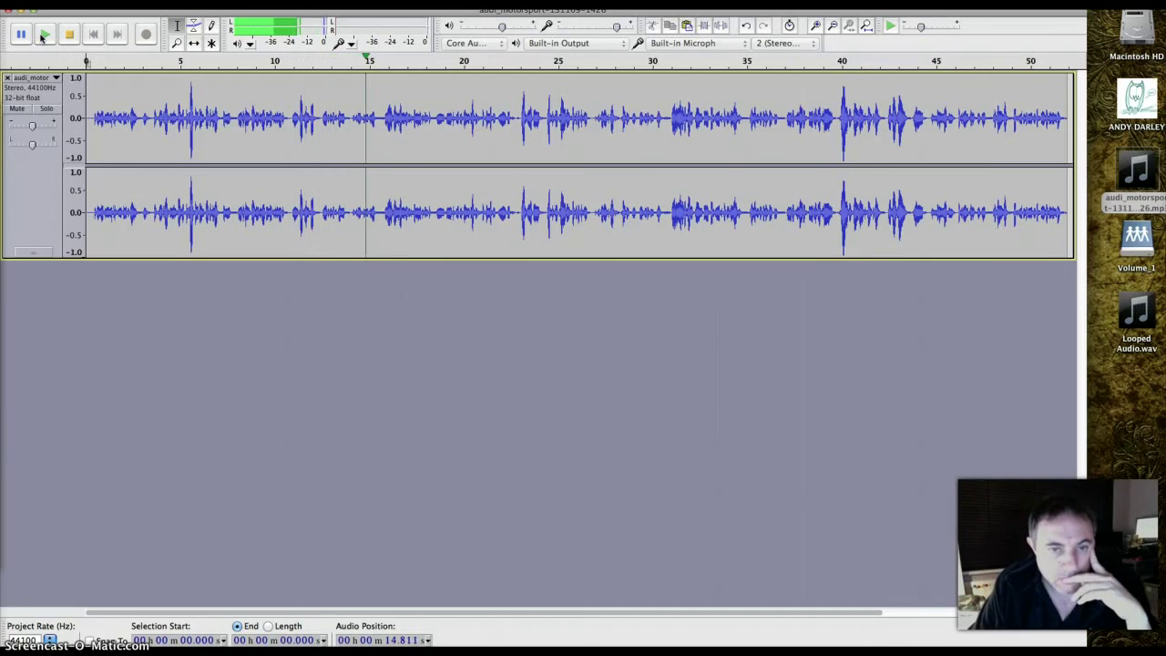
{"action": "left_click", "coordinate": [68, 34]}
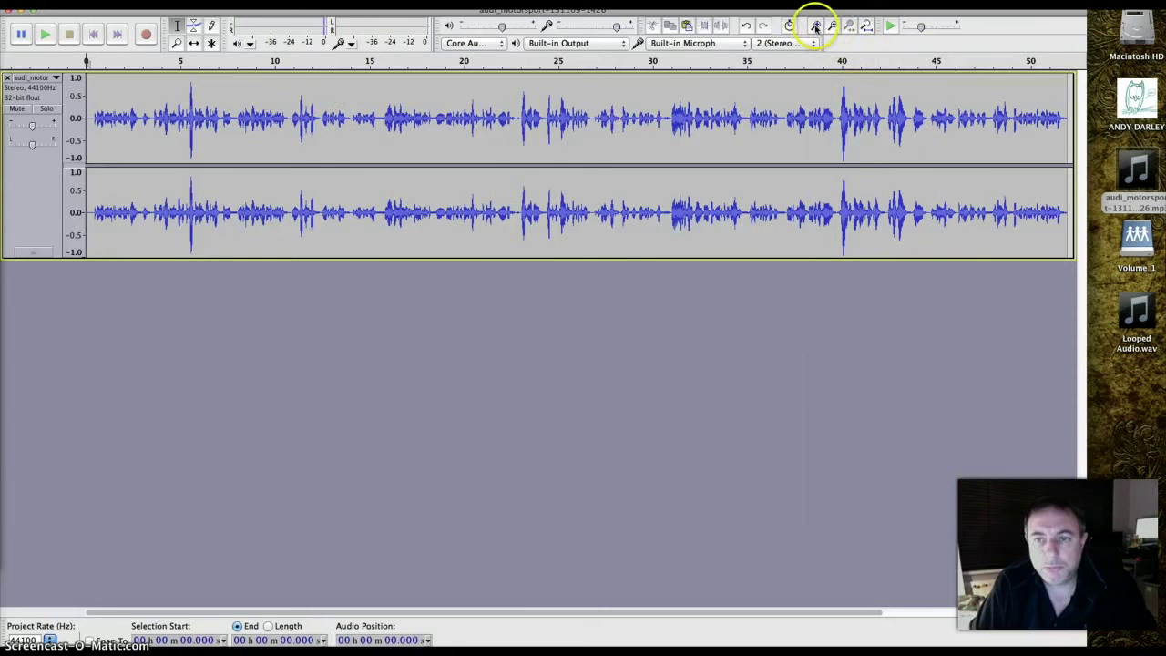
{"action": "left_click", "coordinate": [815, 26]}
{"action": "left_click", "coordinate": [815, 26]}
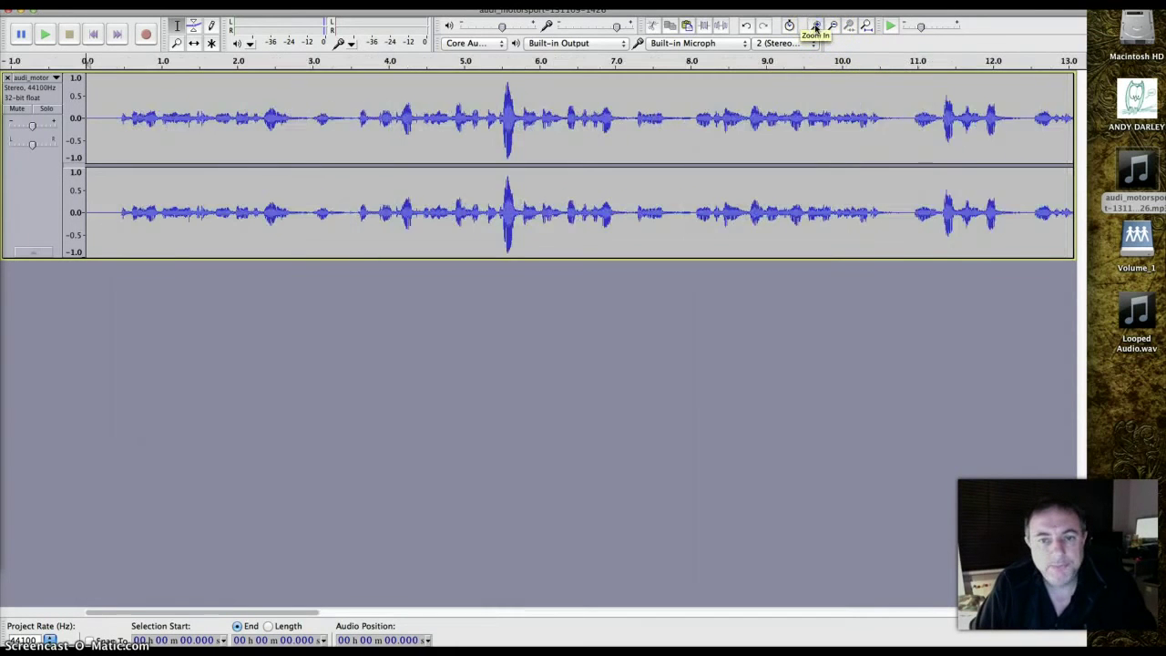
{"action": "left_click", "coordinate": [815, 25]}
{"action": "left_click", "coordinate": [815, 26]}
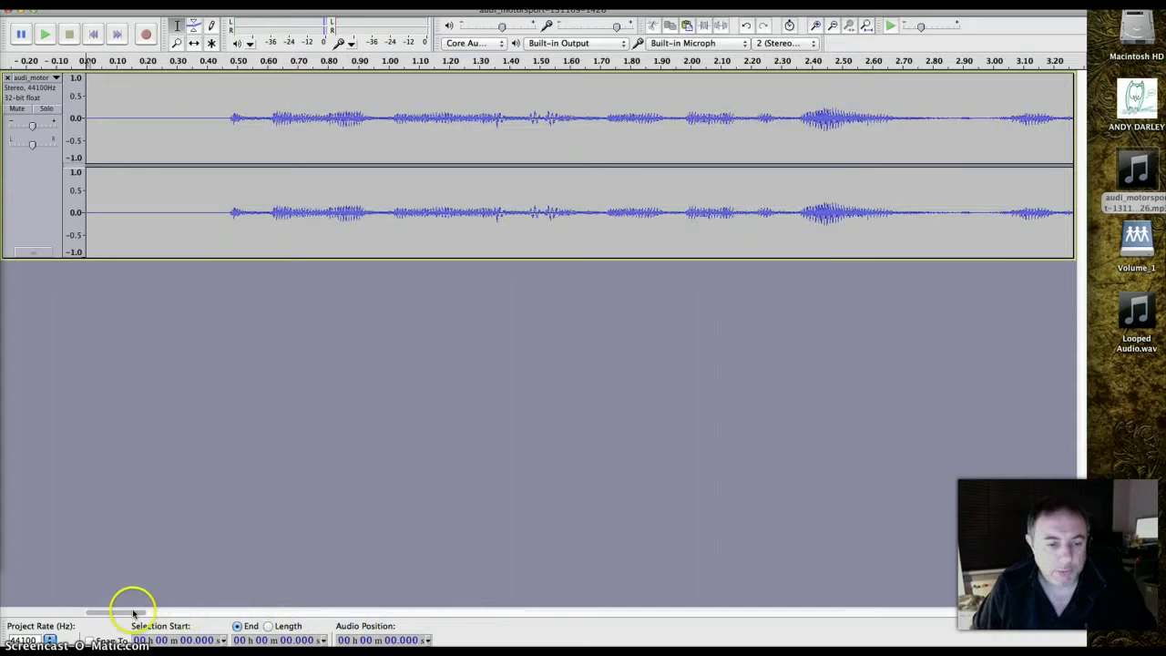
{"action": "scroll", "coordinate": [176, 618], "scroll_direction": "right", "scroll_amount": 10}
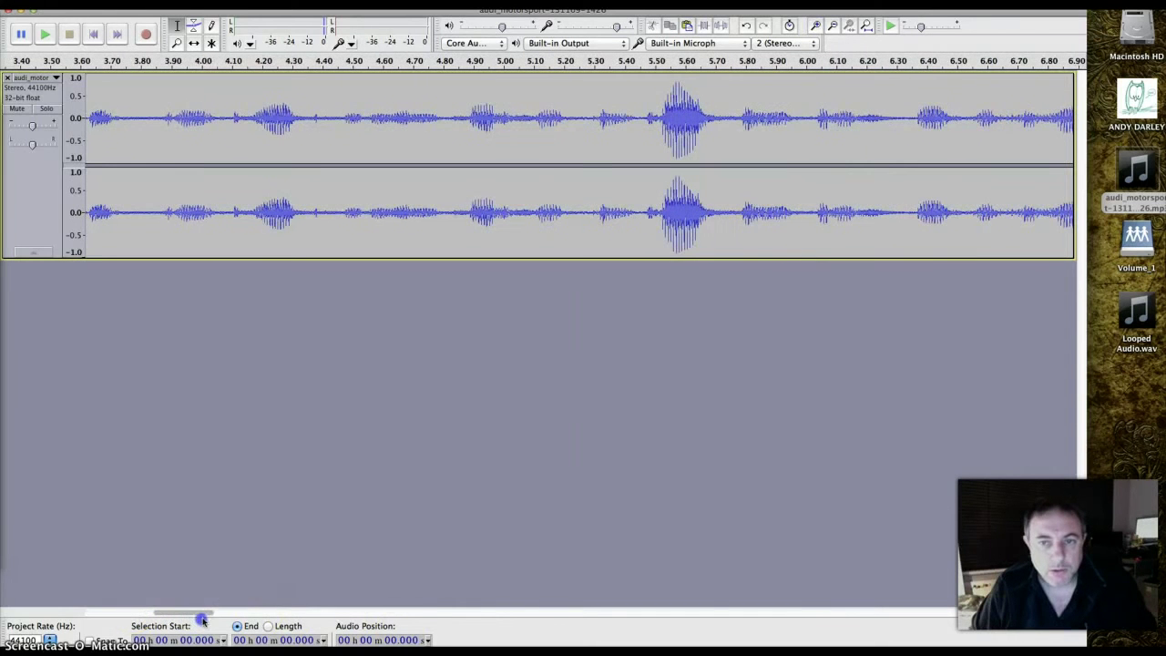
{"action": "left_click", "coordinate": [822, 119]}
{"action": "left_click", "coordinate": [816, 25]}
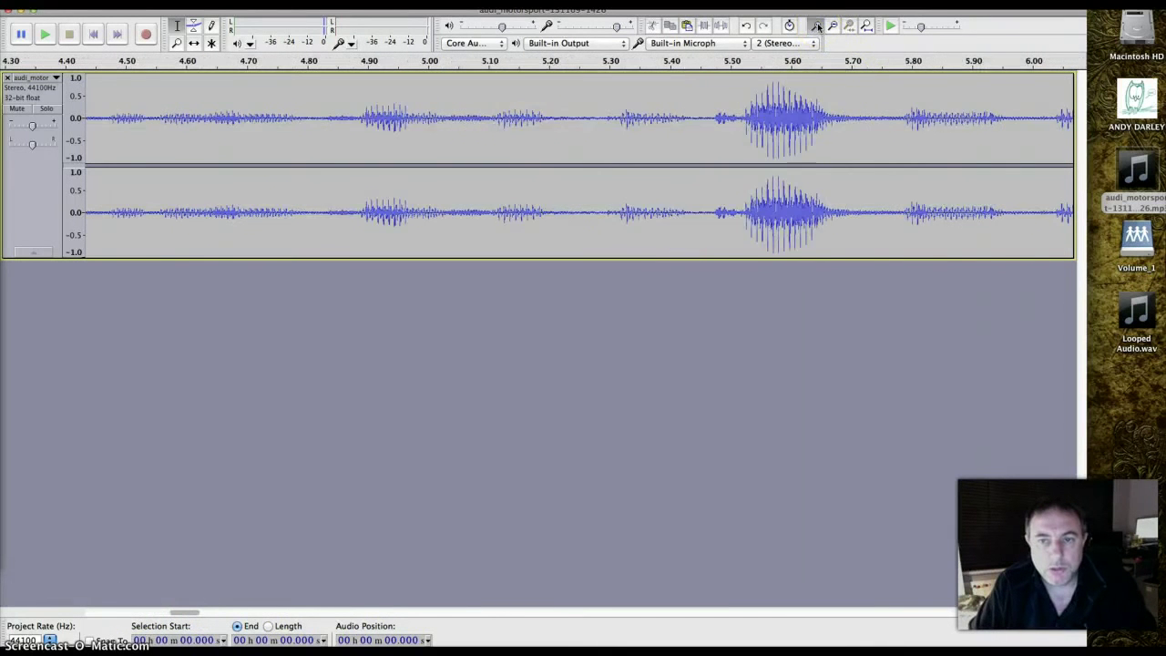
{"action": "left_click", "coordinate": [815, 26]}
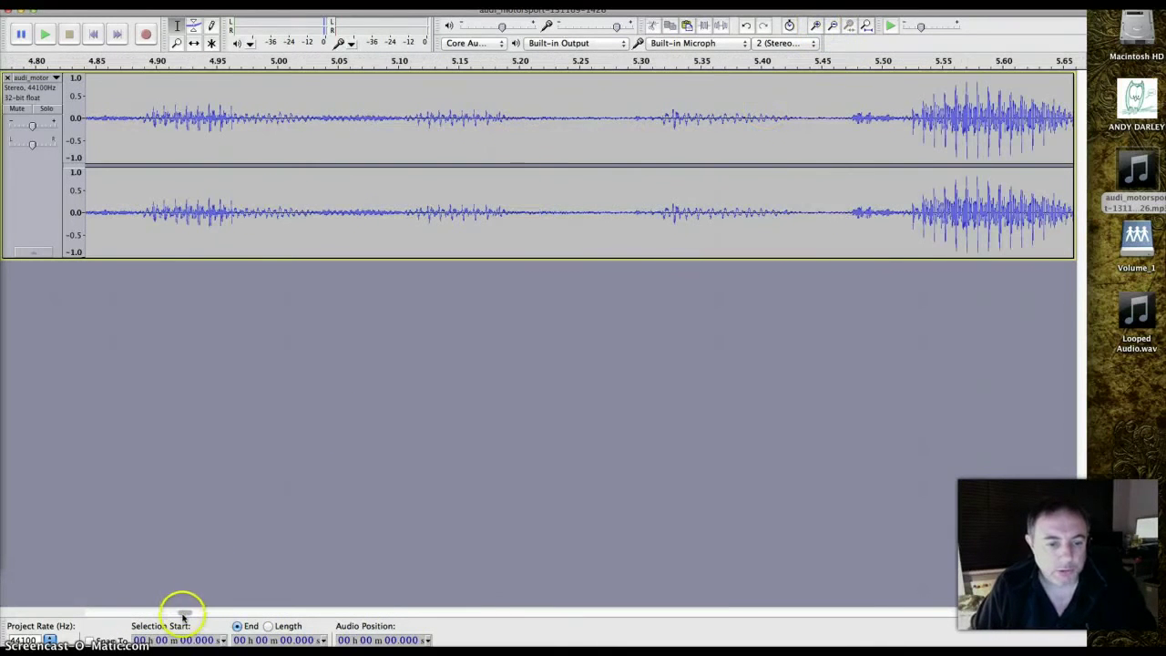
{"action": "left_click_drag", "start_coordinate": [182, 615], "coordinate": [190, 613]}
{"action": "left_click", "coordinate": [815, 25]}
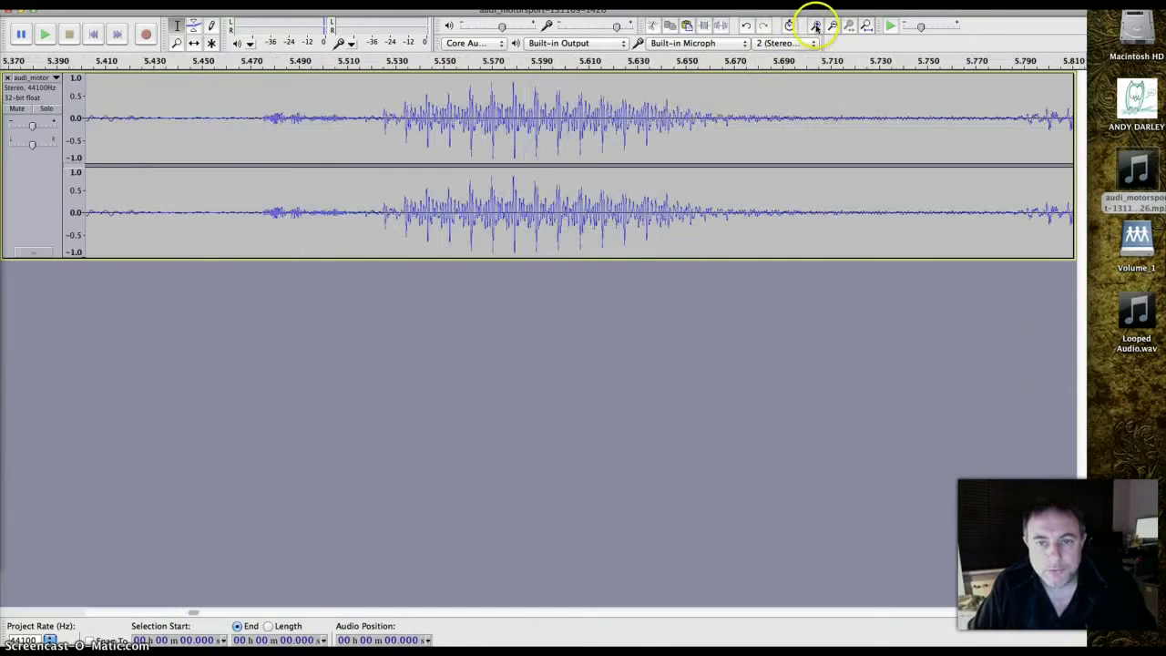
{"action": "left_click", "coordinate": [815, 26]}
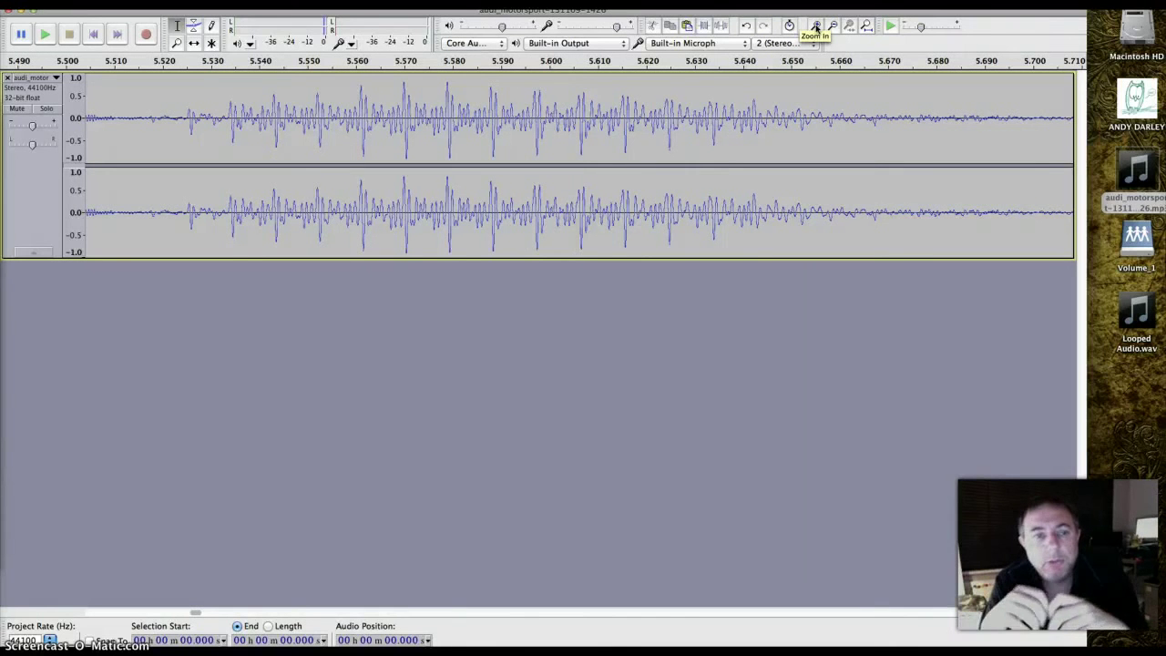
{"action": "left_click", "coordinate": [828, 28]}
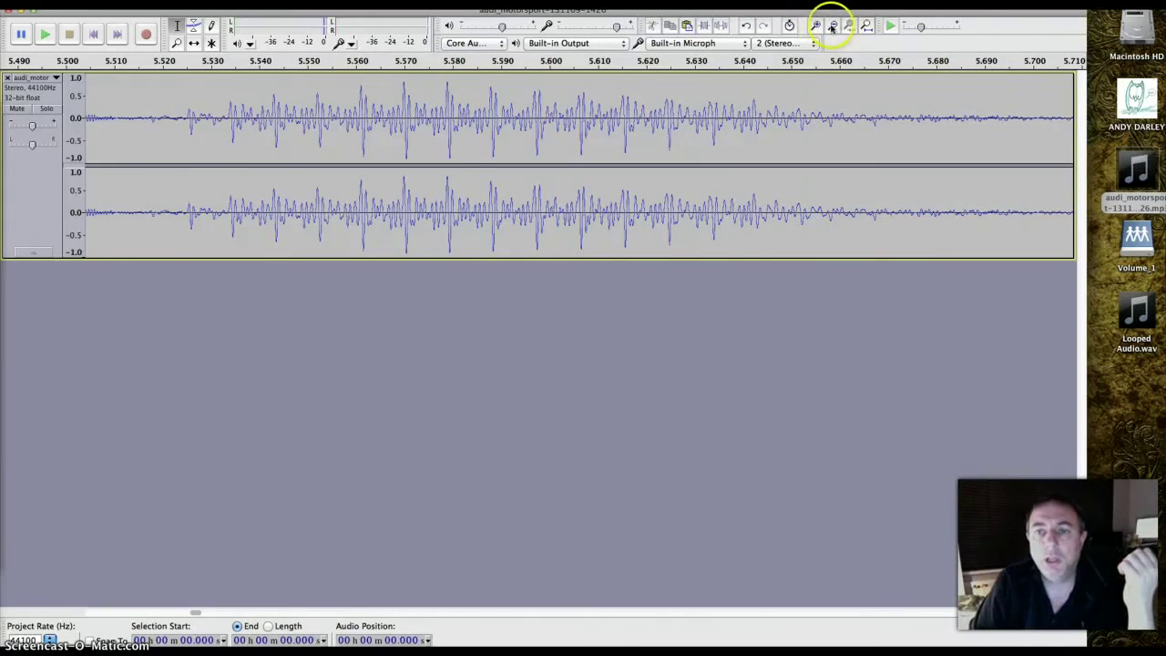
{"action": "left_click", "coordinate": [831, 28]}
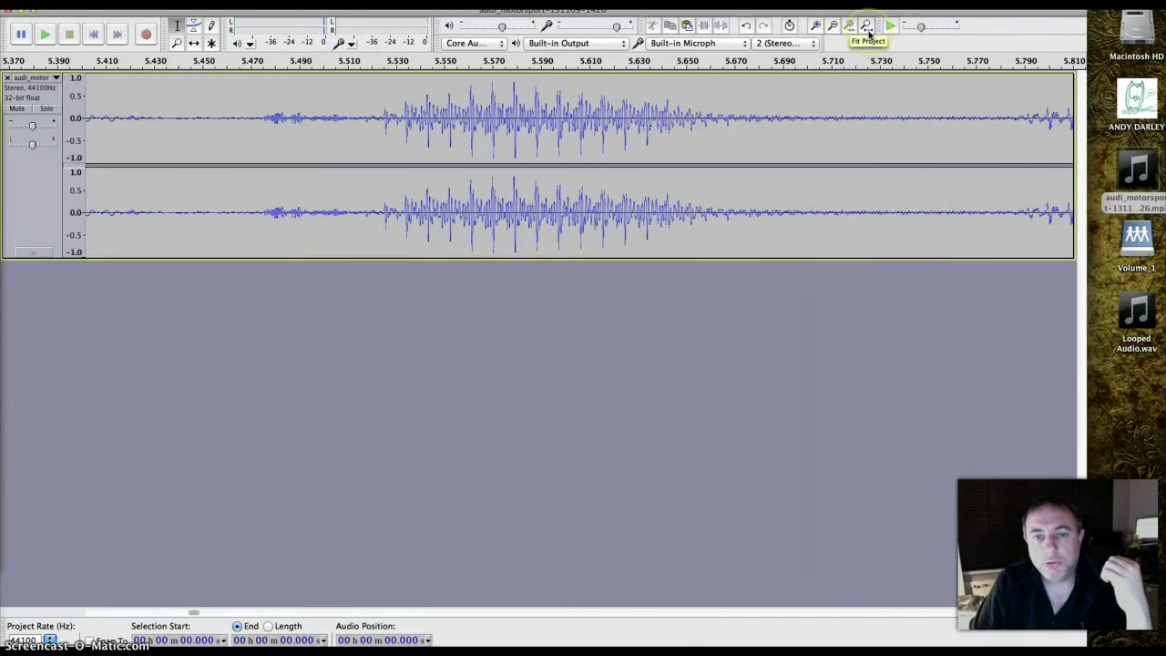
{"action": "left_click", "coordinate": [867, 29]}
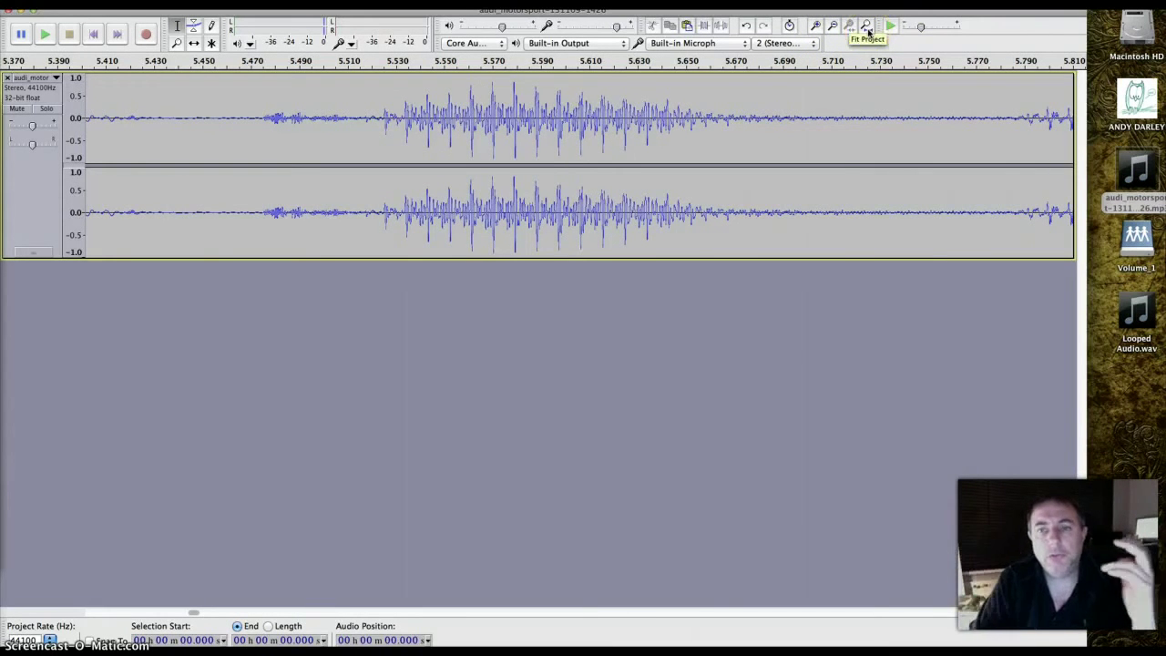
{"action": "left_click", "coordinate": [867, 29]}
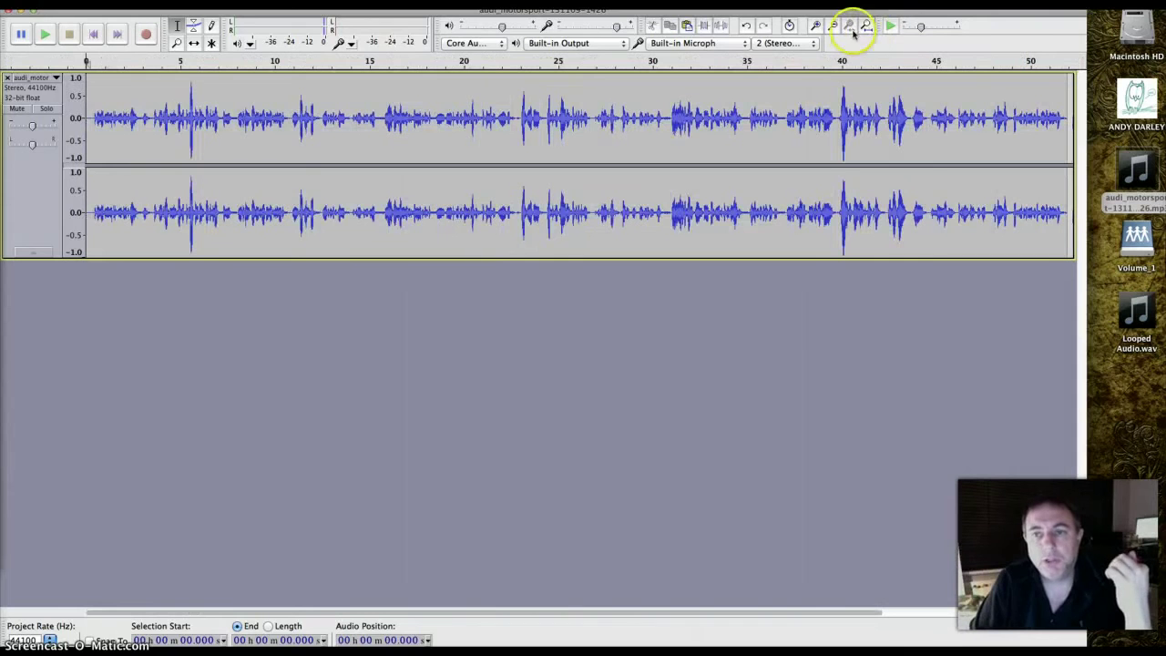
{"action": "left_click_drag", "start_coordinate": [667, 114], "coordinate": [743, 114]}
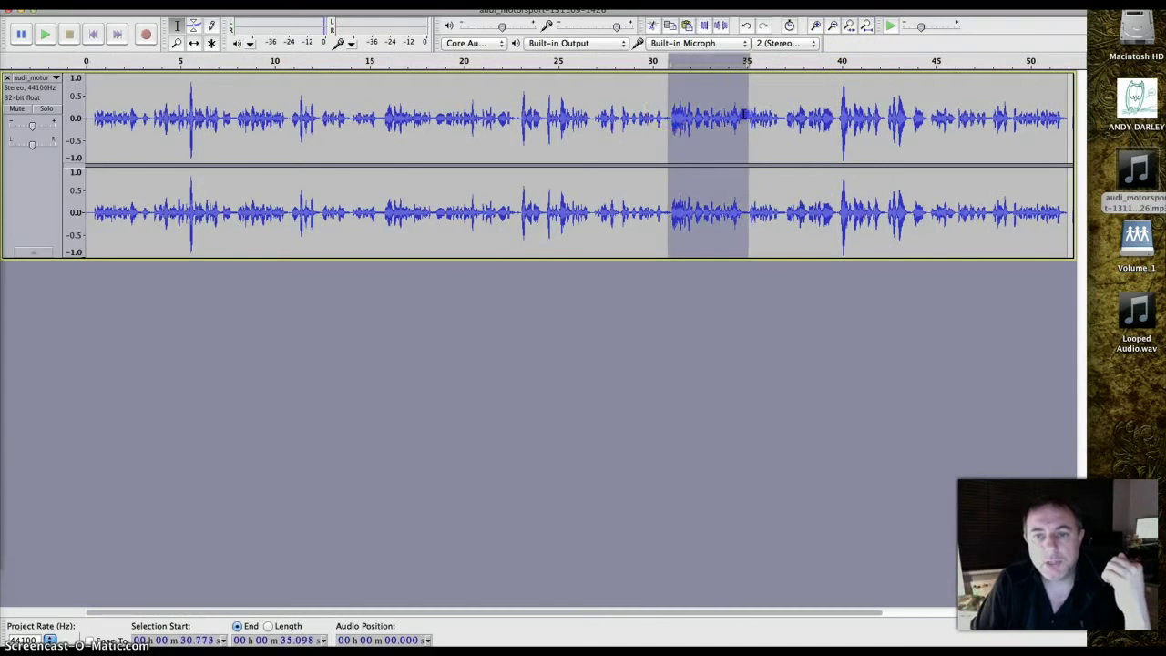
{"action": "left_click", "coordinate": [849, 26]}
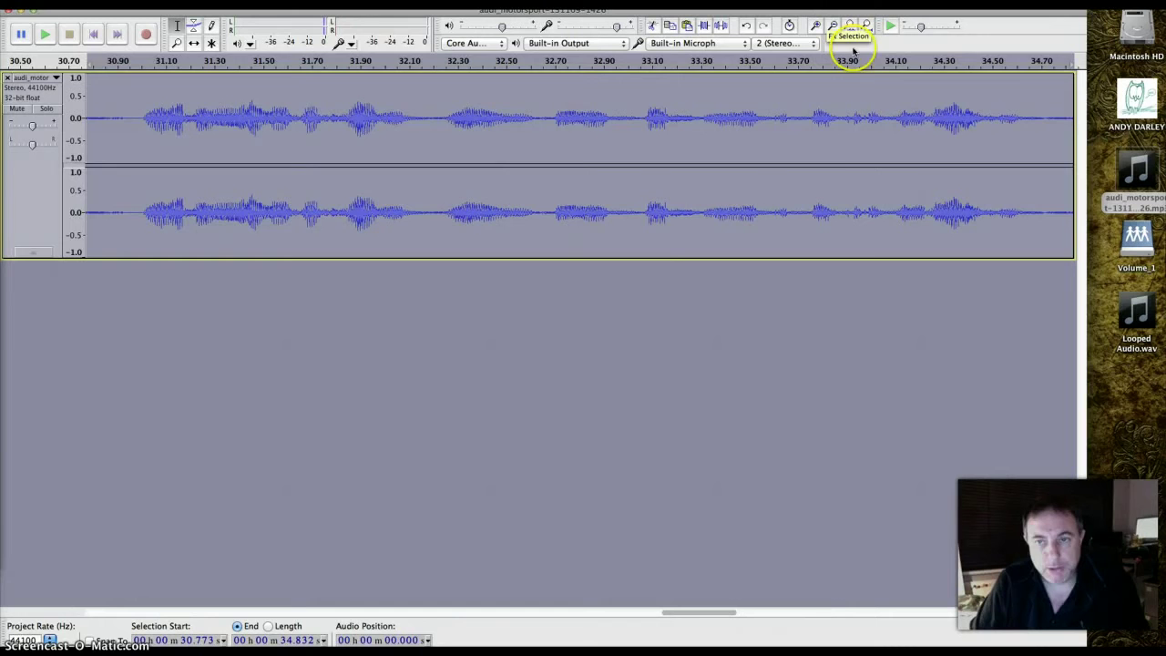
{"action": "left_click", "coordinate": [856, 146]}
{"action": "left_click", "coordinate": [866, 26]}
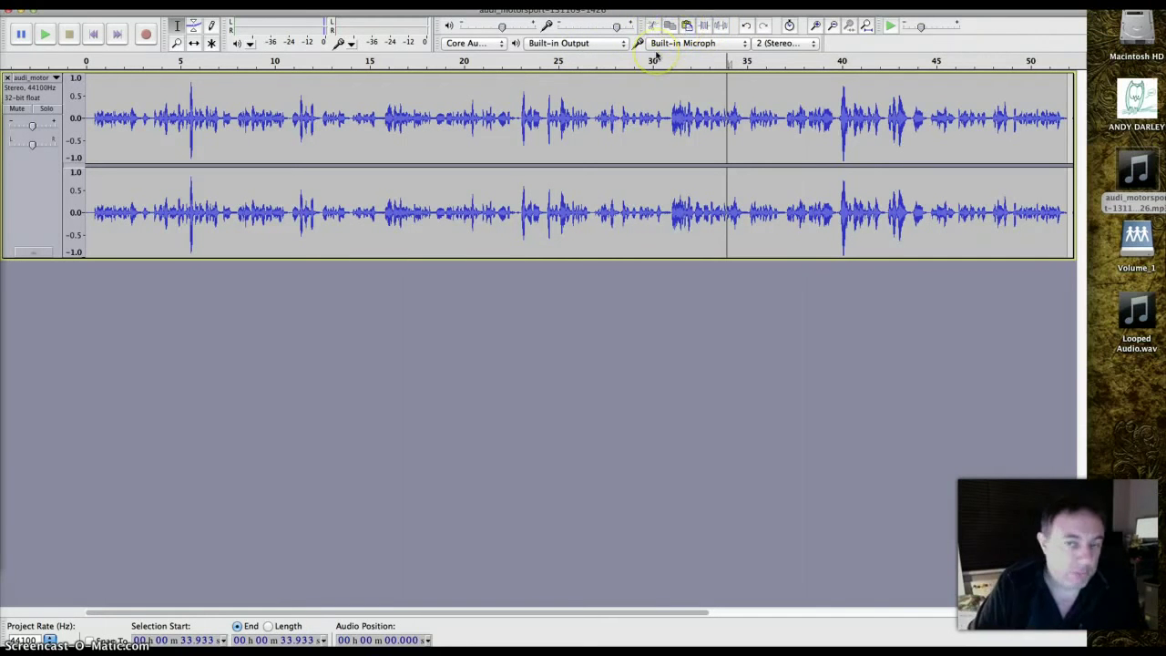
Select the interview audio from about 22.6 to 26.9 seconds, replacing an earlier 28.9–32.8 s selection.
{"action": "left_click_drag", "start_coordinate": [632, 114], "coordinate": [701, 111]}
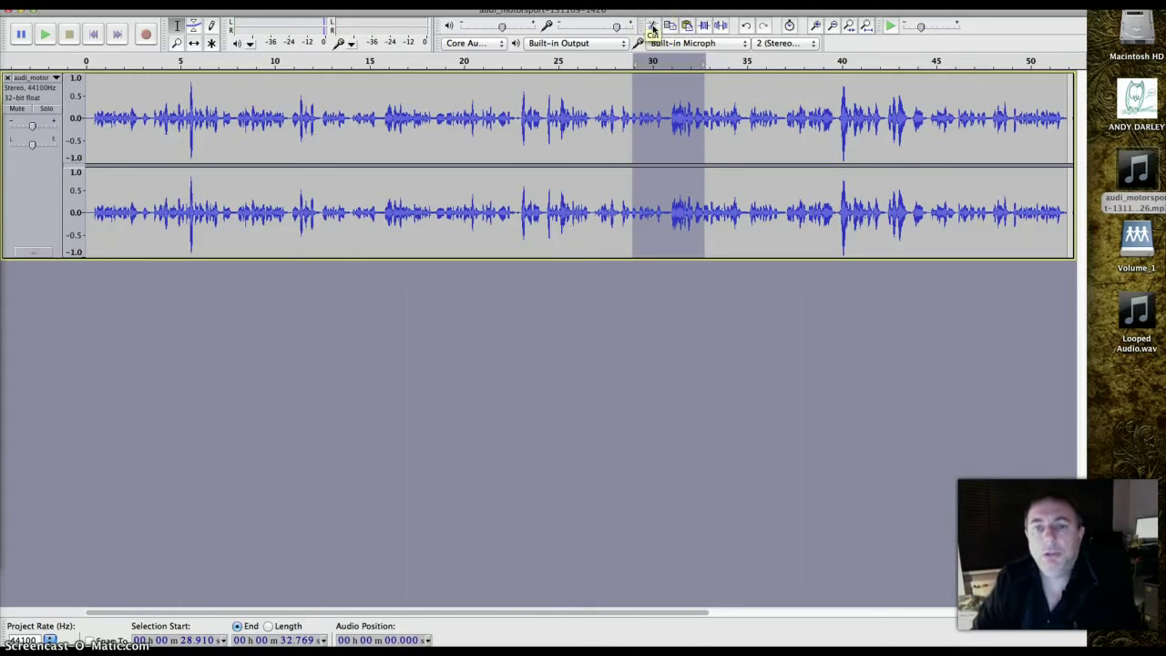
{"action": "left_click", "coordinate": [668, 27]}
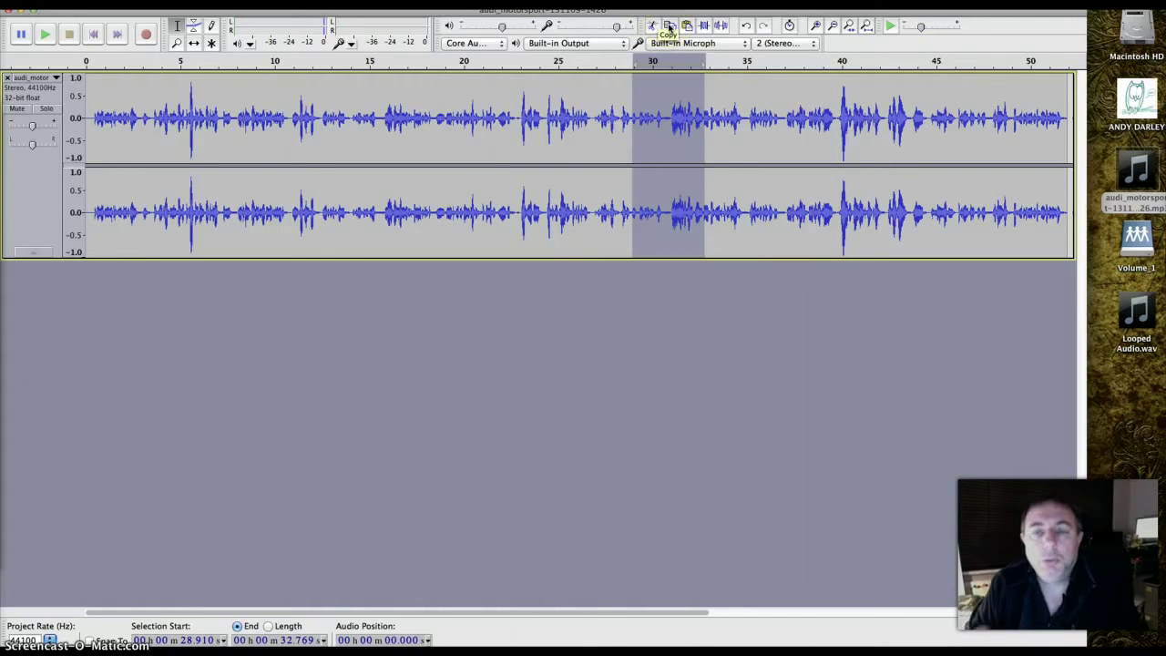
{"action": "left_click", "coordinate": [687, 25]}
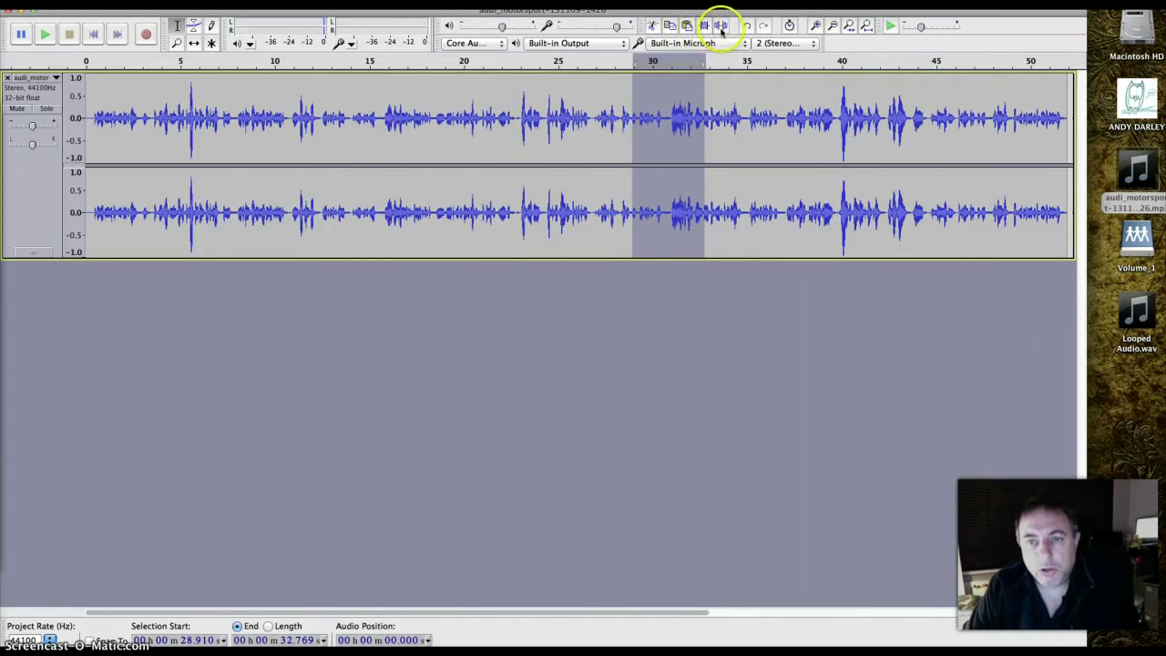
{"action": "left_click_drag", "start_coordinate": [513, 117], "coordinate": [593, 114]}
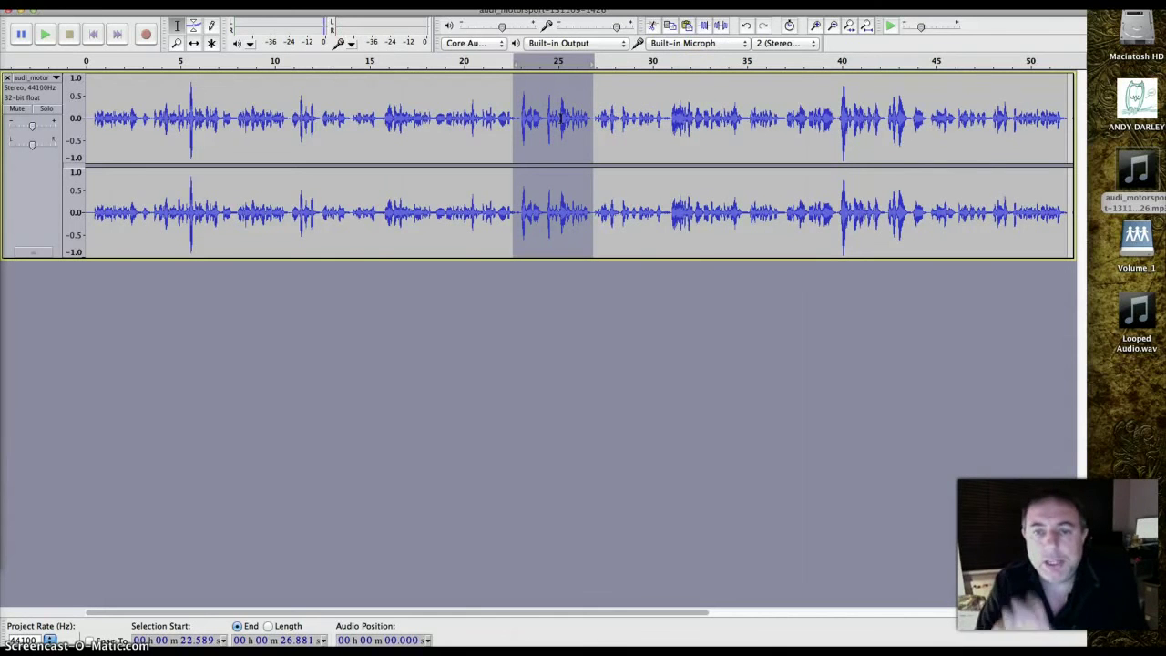
{"action": "left_click", "coordinate": [703, 25]}
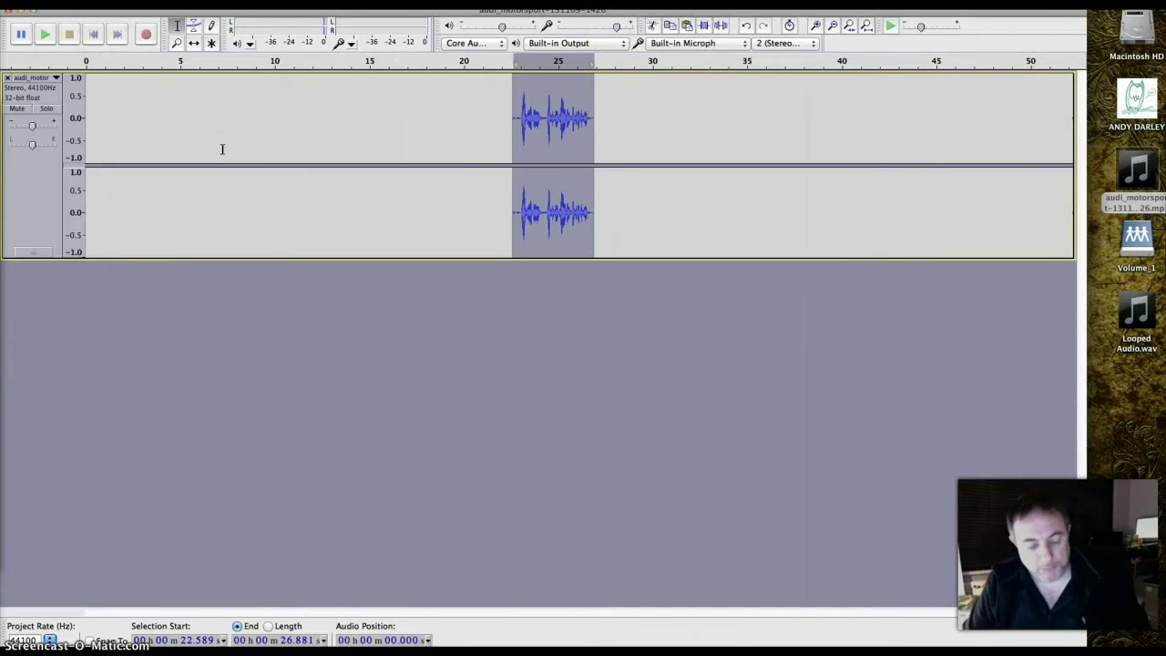
{"action": "key", "text": "ctrl+z"}
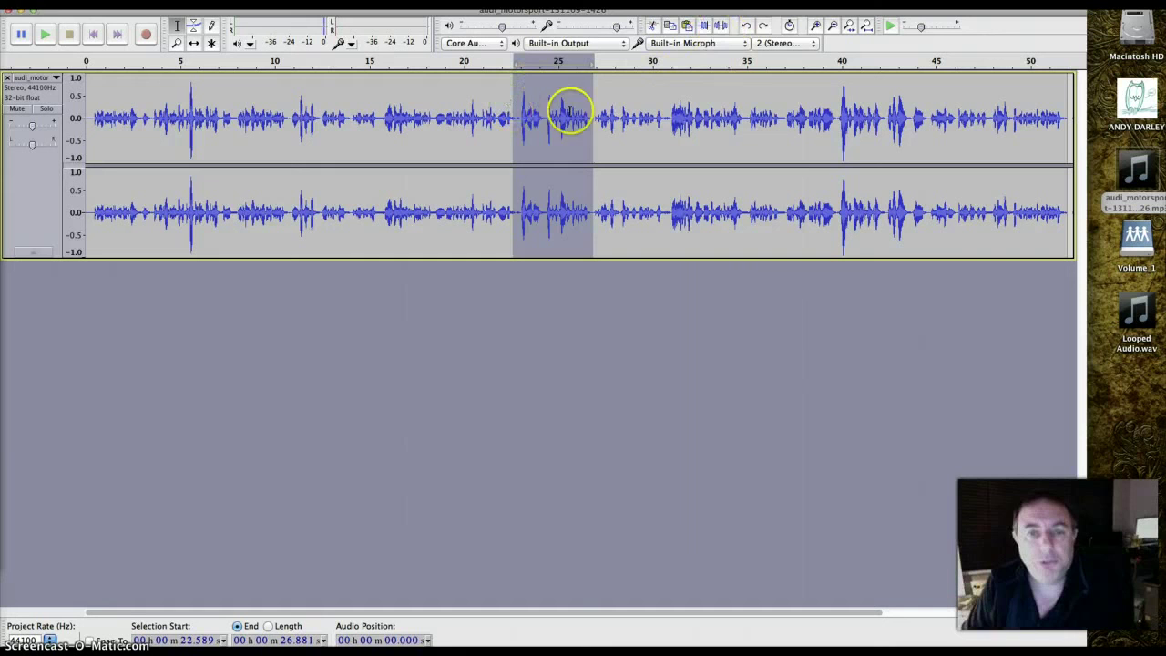
{"action": "left_click", "coordinate": [721, 25]}
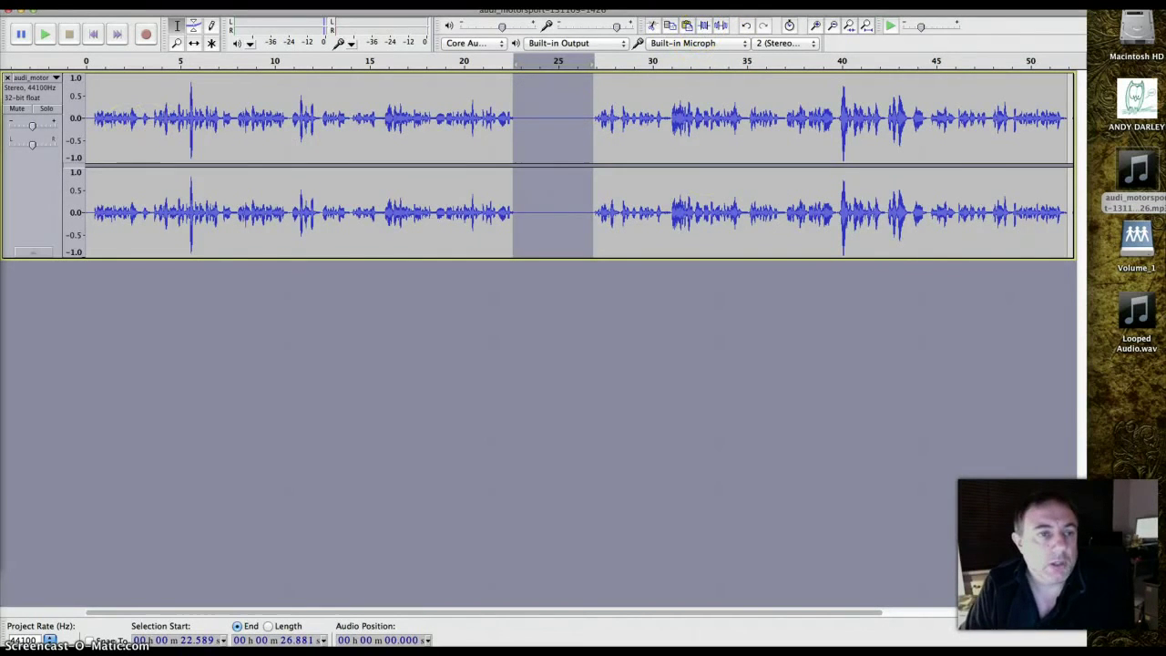
{"action": "left_click", "coordinate": [96, 2]}
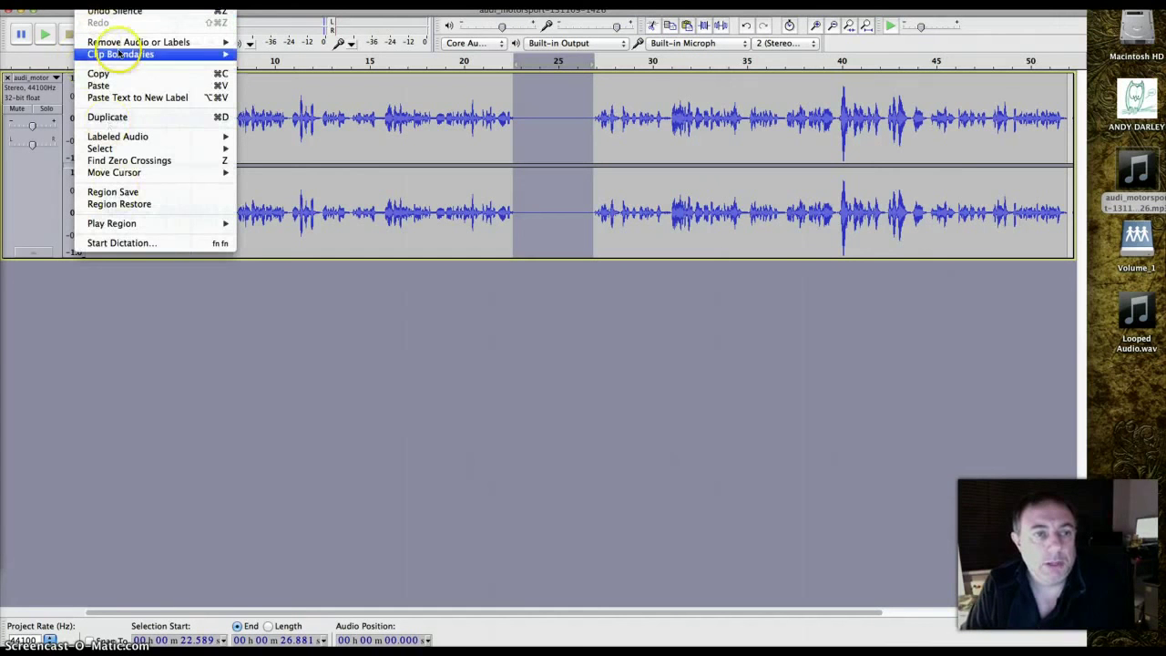
{"action": "left_click", "coordinate": [751, 30]}
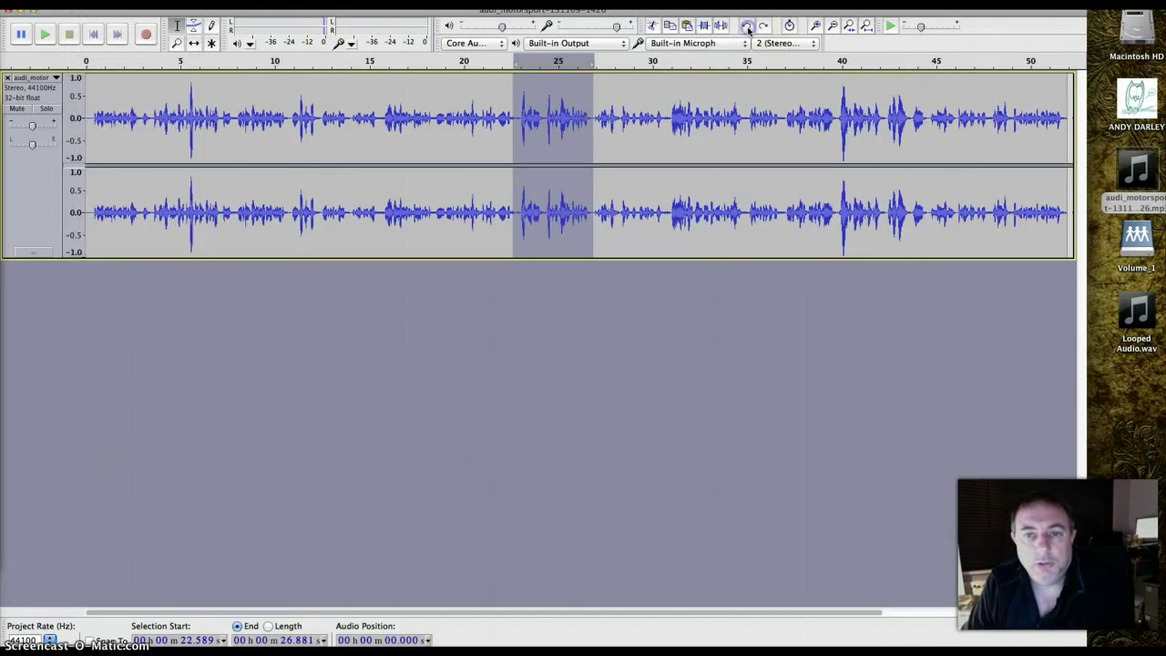
{"action": "left_click", "coordinate": [648, 114]}
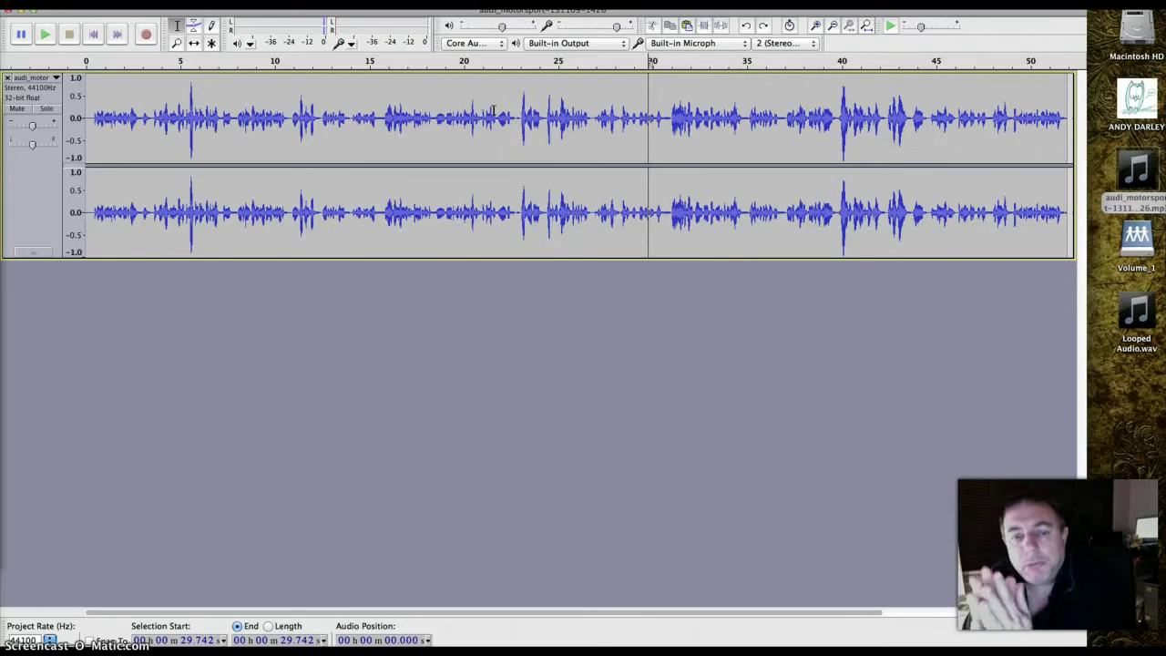
{"action": "left_click", "coordinate": [484, 111]}
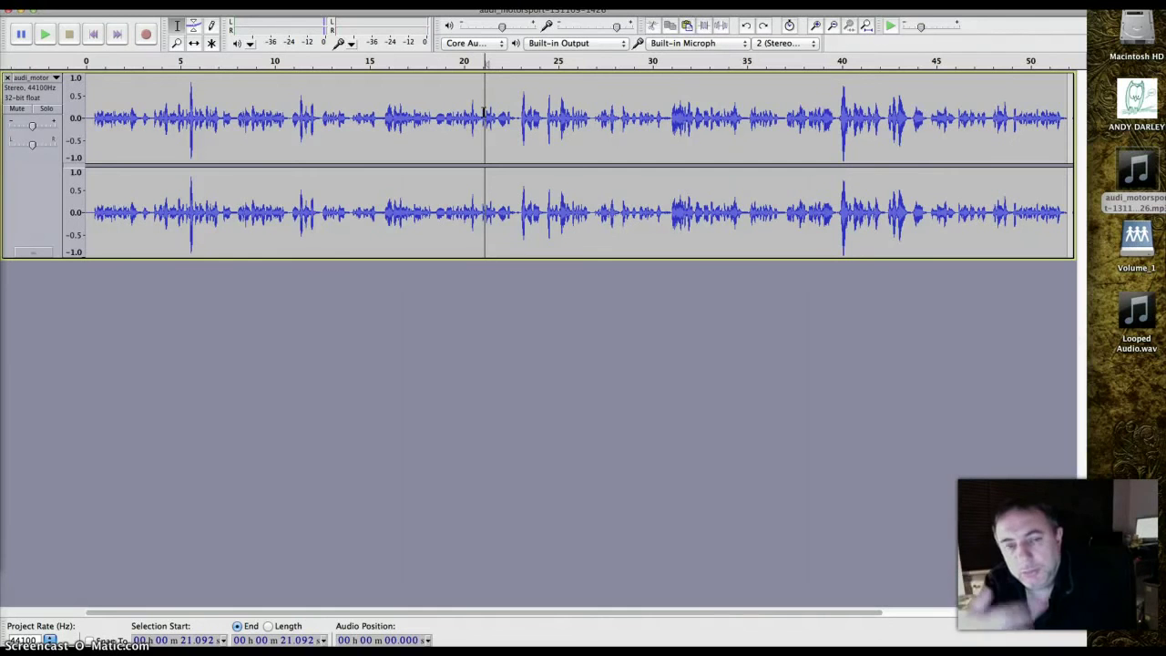
Zoom in around 21 seconds and mark the short sounds near 22 seconds.
{"action": "left_click", "coordinate": [816, 26]}
{"action": "left_click", "coordinate": [817, 25]}
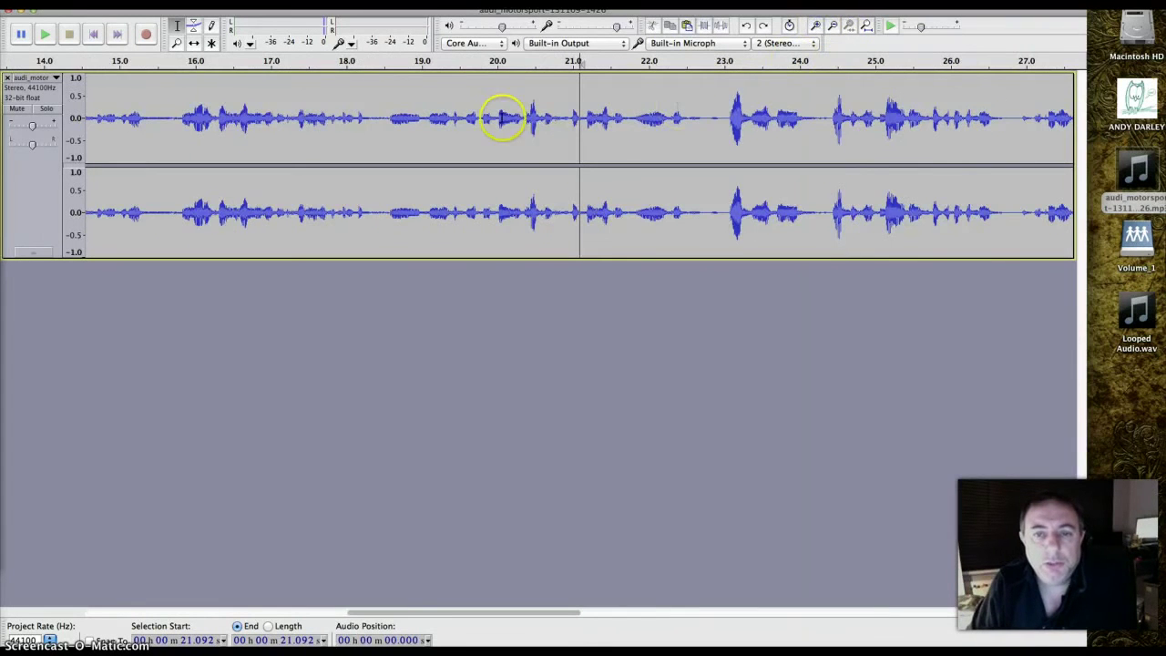
{"action": "left_click_drag", "start_coordinate": [637, 117], "coordinate": [667, 118]}
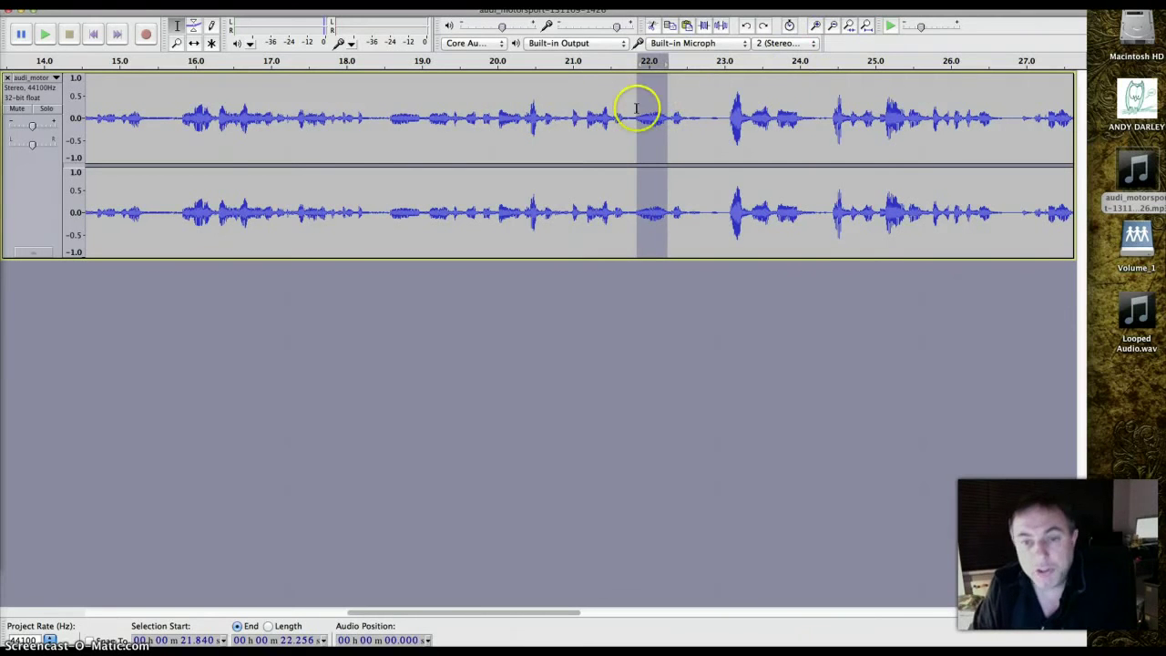
{"action": "left_click", "coordinate": [672, 117]}
{"action": "left_click_drag", "start_coordinate": [672, 116], "coordinate": [694, 116]}
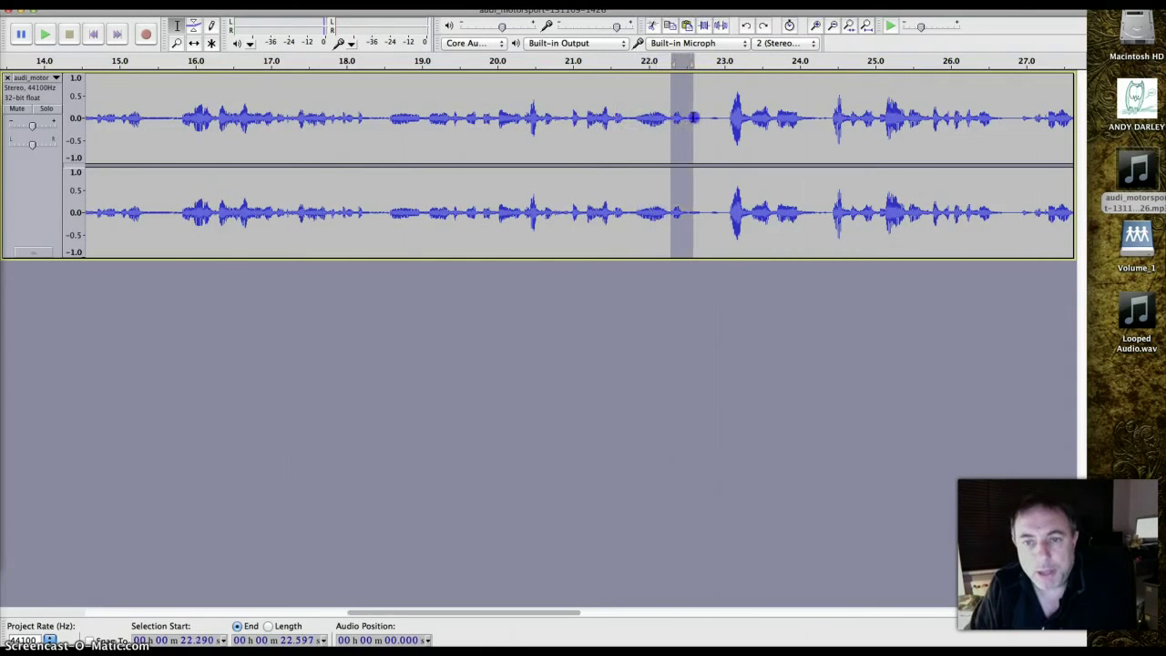
Play the interview from 21.1 seconds to listen to the filler, then stop.
{"action": "left_click", "coordinate": [584, 117]}
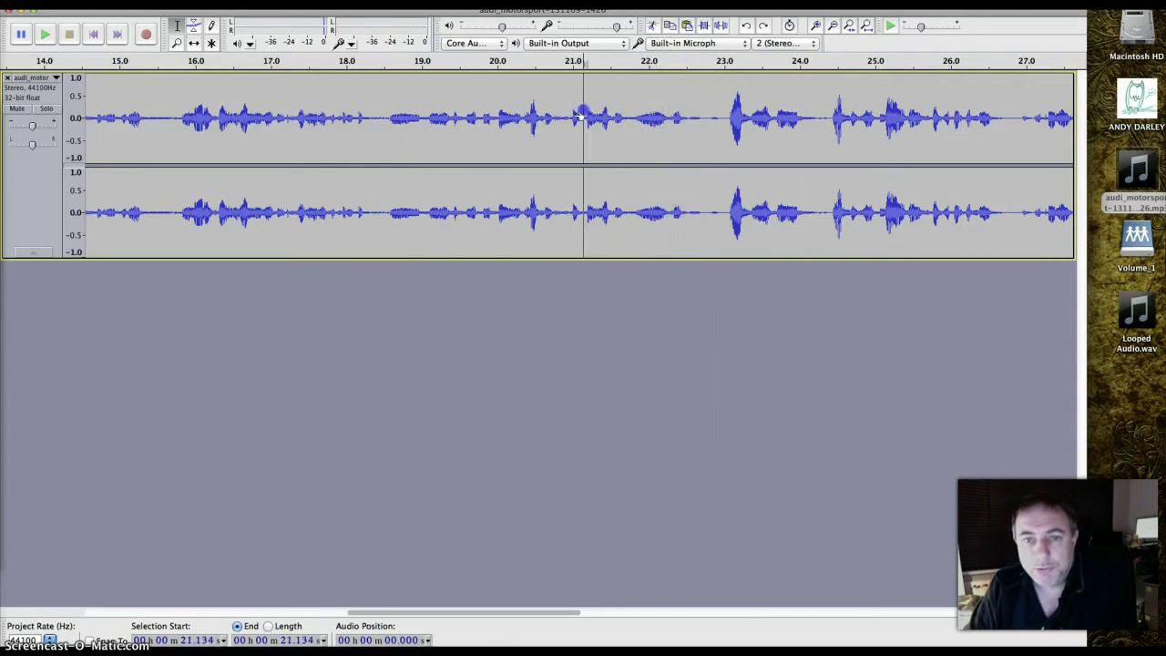
{"action": "left_click", "coordinate": [43, 35]}
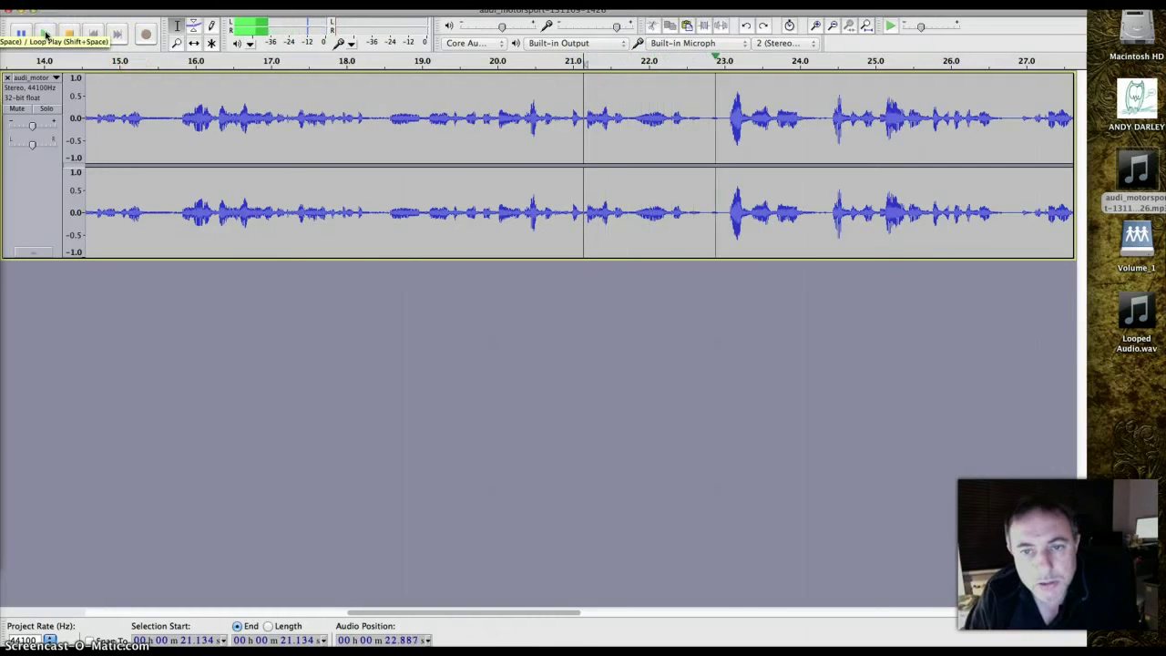
{"action": "left_click", "coordinate": [43, 35]}
{"action": "left_click", "coordinate": [44, 34]}
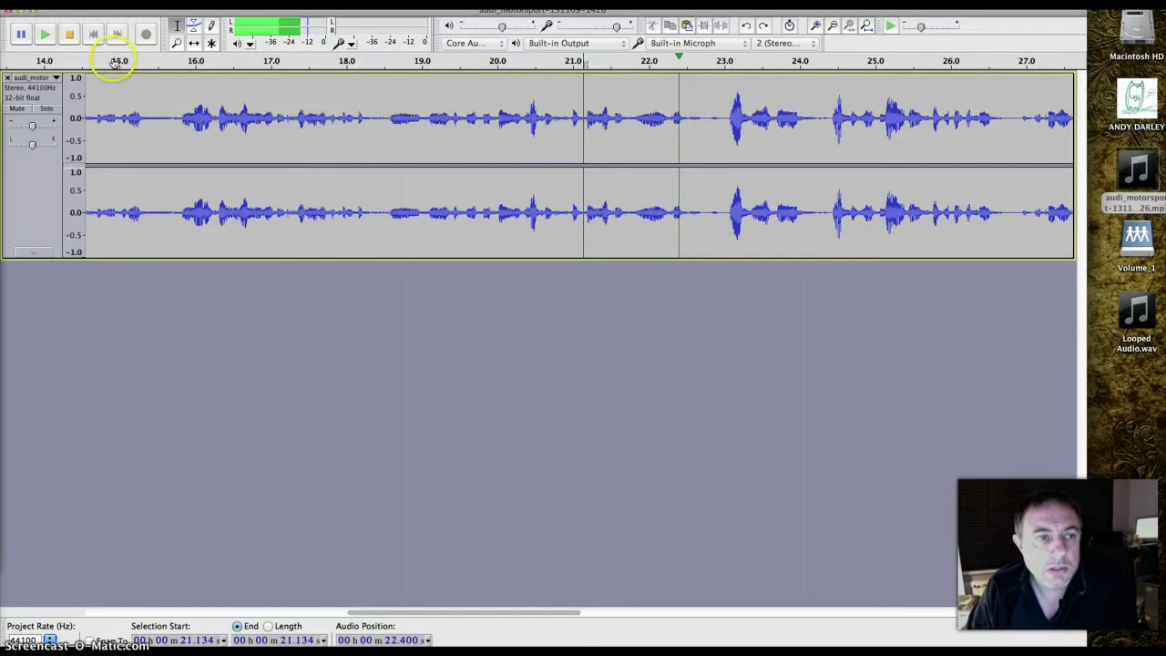
{"action": "left_click", "coordinate": [69, 34]}
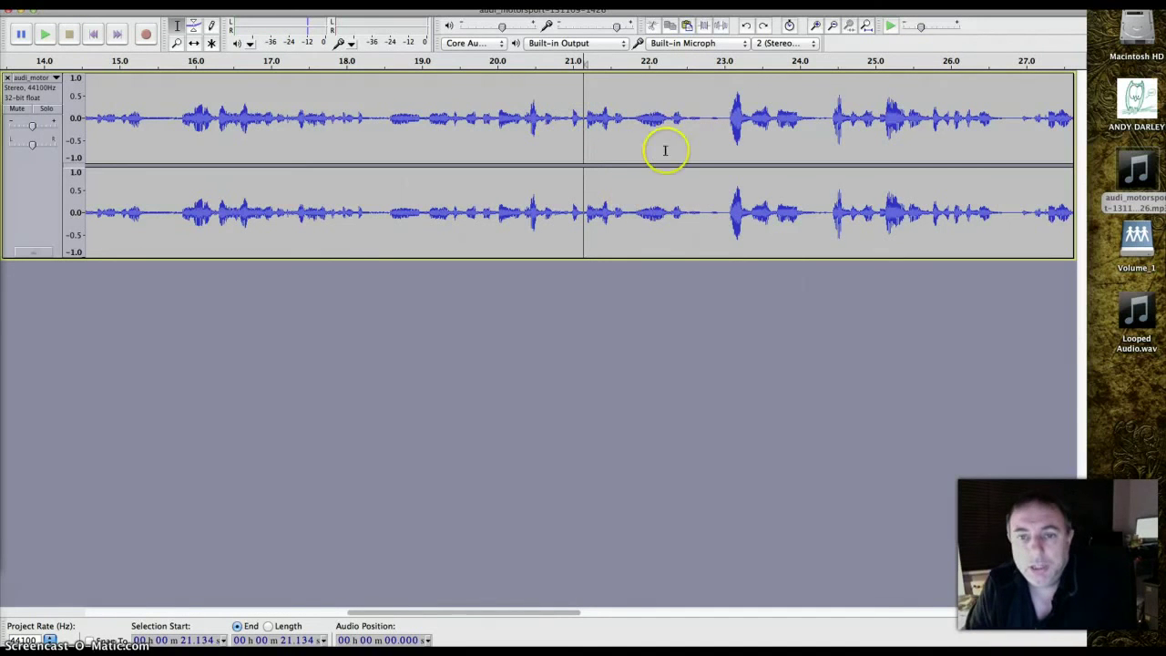
Zoom to the filler sound and back out, then select it precisely from 21.809 to 22.258 seconds.
{"action": "left_click", "coordinate": [633, 117]}
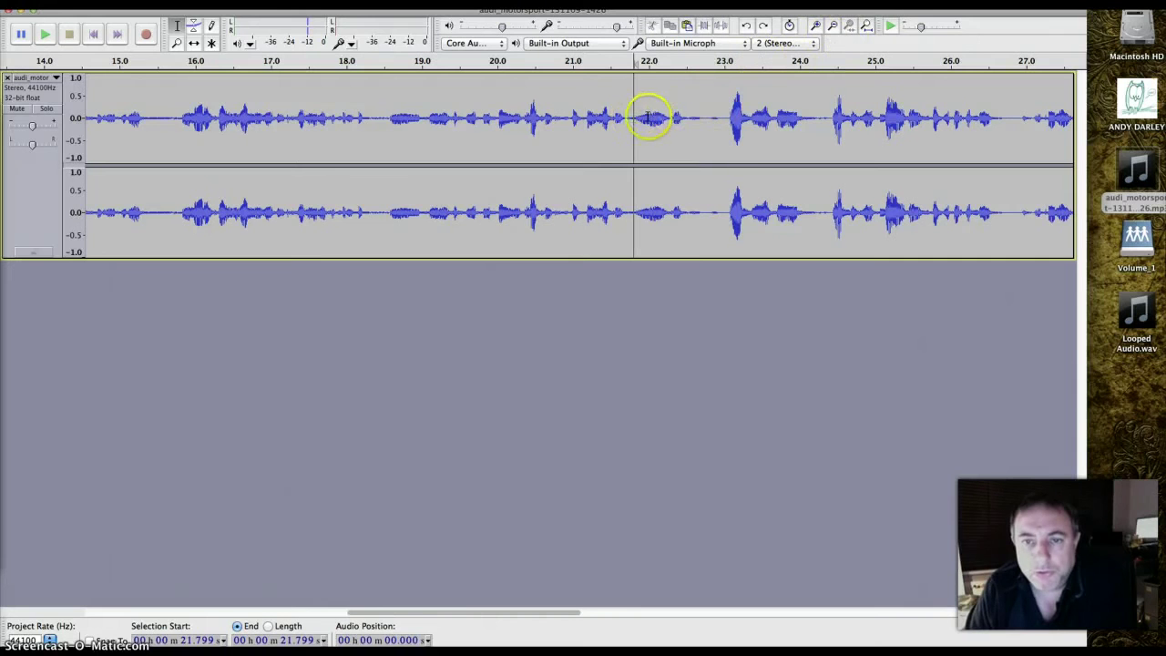
{"action": "left_click_drag", "start_coordinate": [635, 117], "coordinate": [669, 118]}
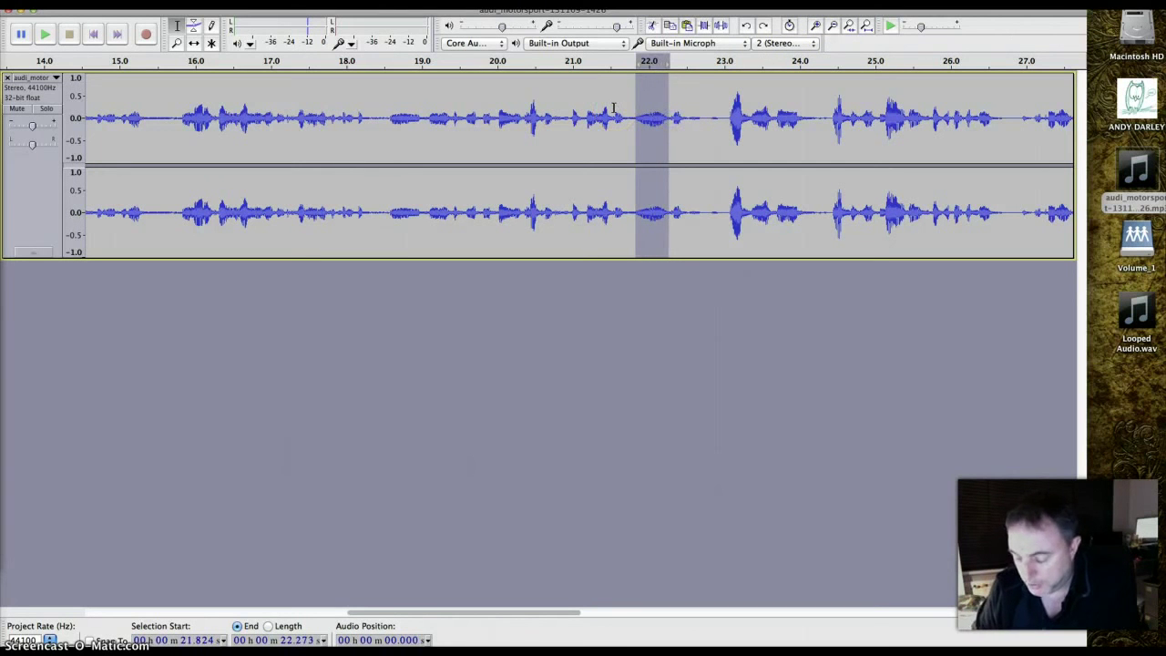
{"action": "left_click", "coordinate": [849, 28]}
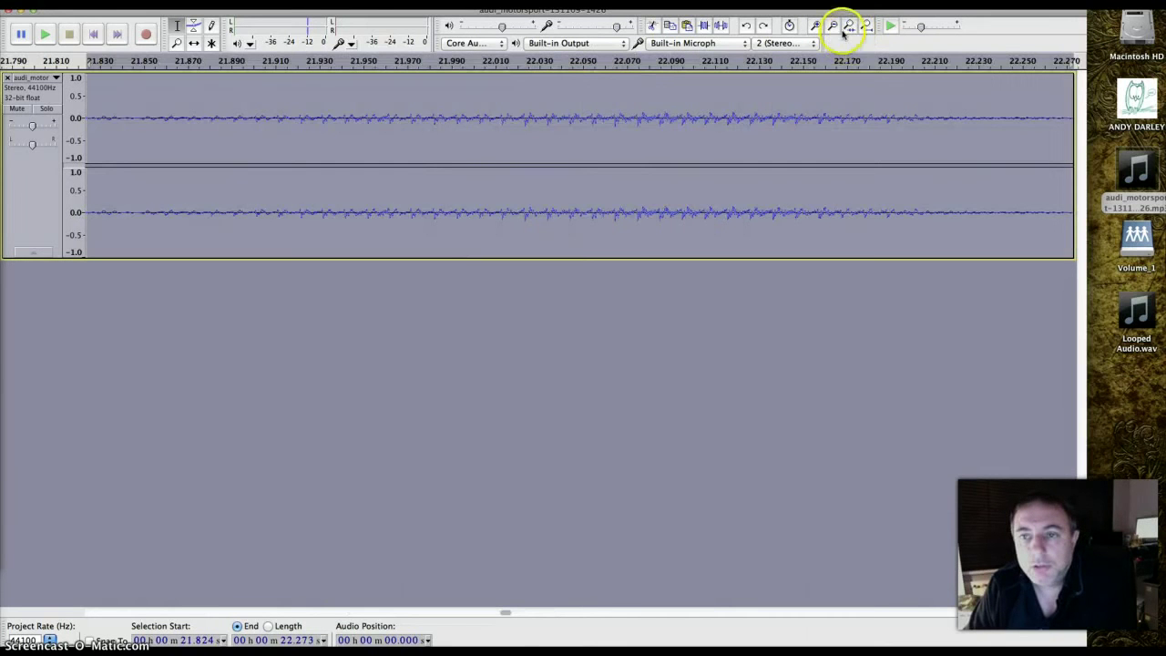
{"action": "left_click", "coordinate": [833, 27]}
{"action": "left_click", "coordinate": [832, 27]}
{"action": "left_click", "coordinate": [832, 27]}
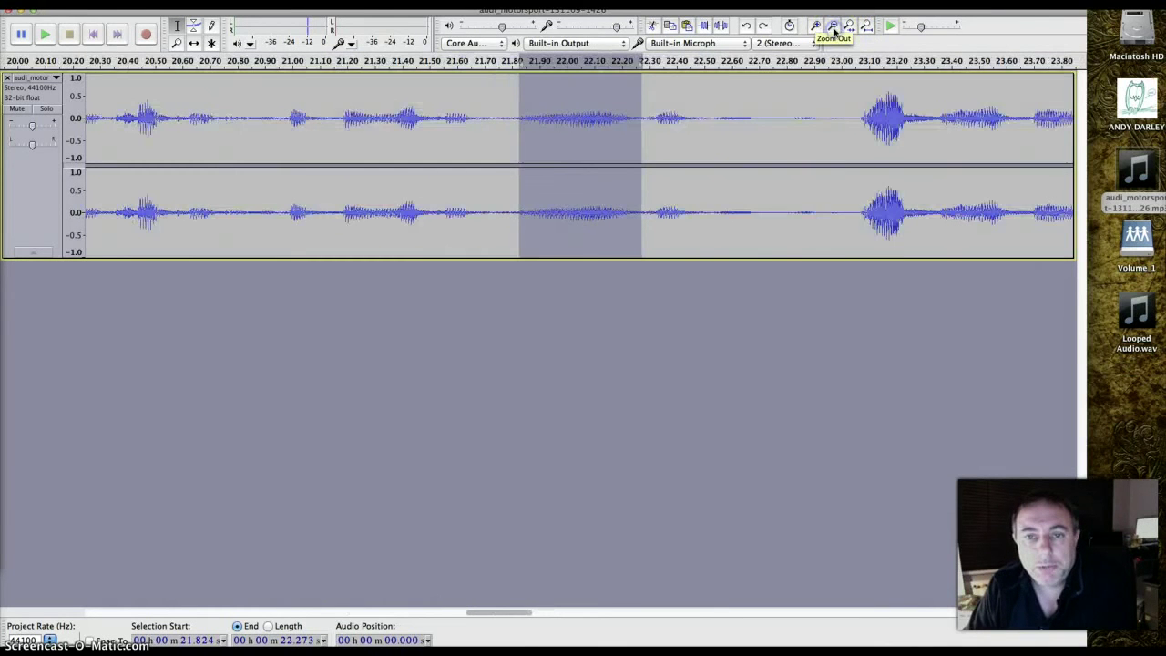
{"action": "left_click", "coordinate": [832, 26]}
{"action": "left_click", "coordinate": [535, 108]}
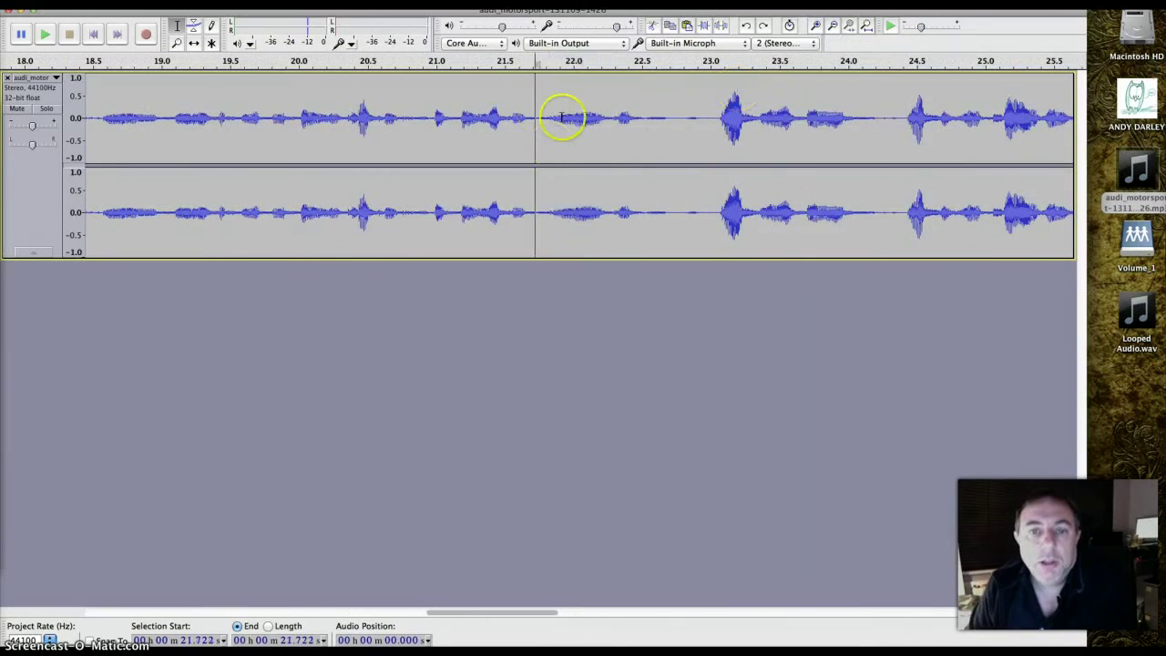
{"action": "left_click_drag", "start_coordinate": [548, 112], "coordinate": [608, 114]}
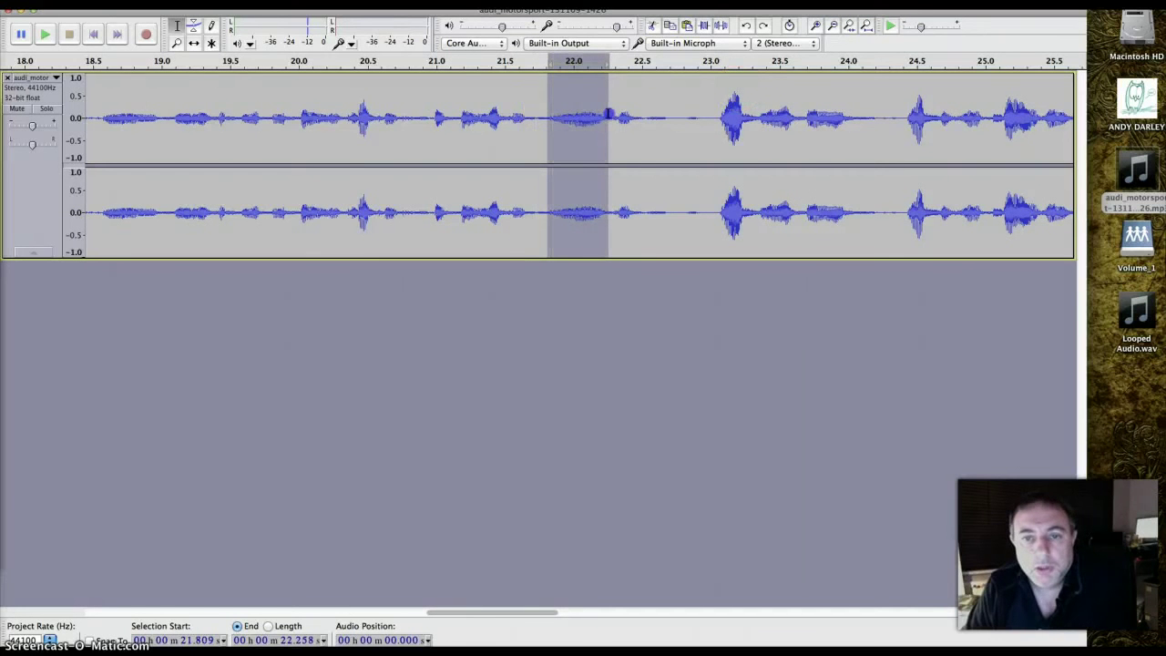
{"action": "left_click", "coordinate": [193, 28]}
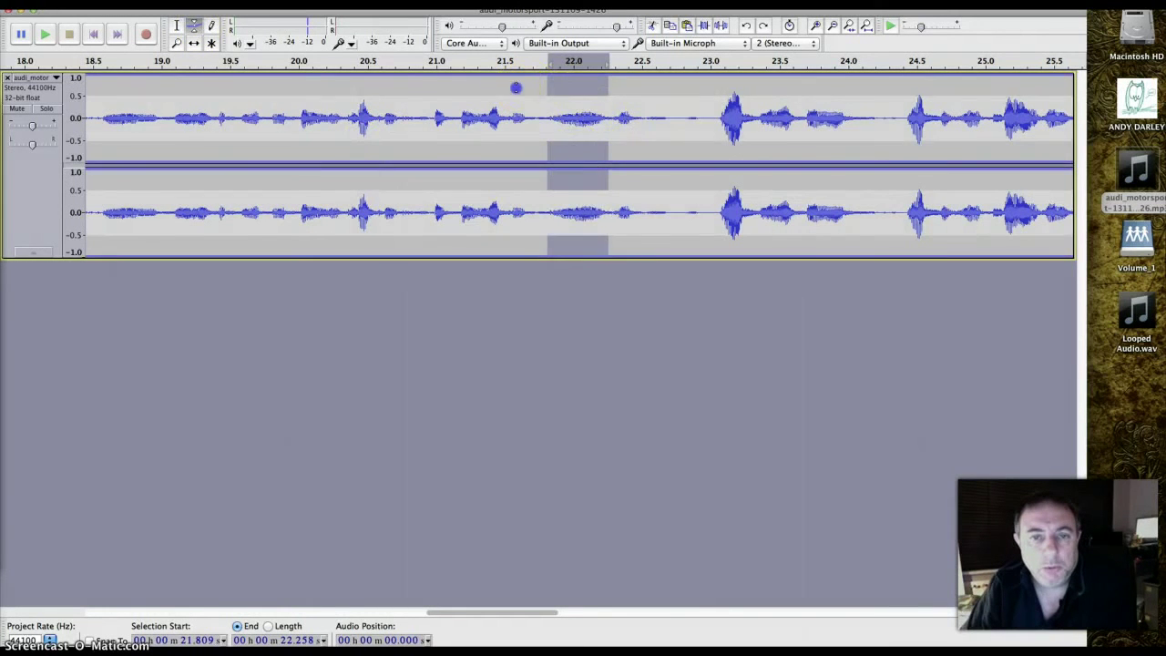
{"action": "left_click", "coordinate": [515, 87]}
{"action": "left_click", "coordinate": [551, 96]}
{"action": "left_click_drag", "start_coordinate": [596, 96], "coordinate": [647, 81]}
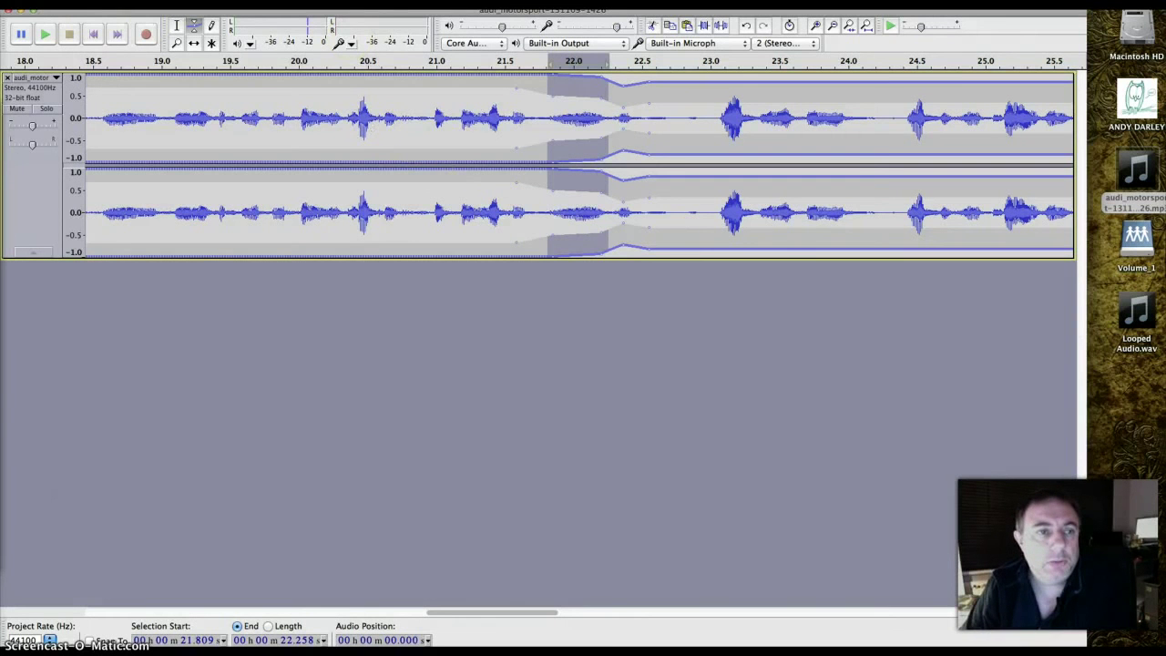
{"action": "left_click", "coordinate": [747, 27]}
{"action": "left_click", "coordinate": [747, 27]}
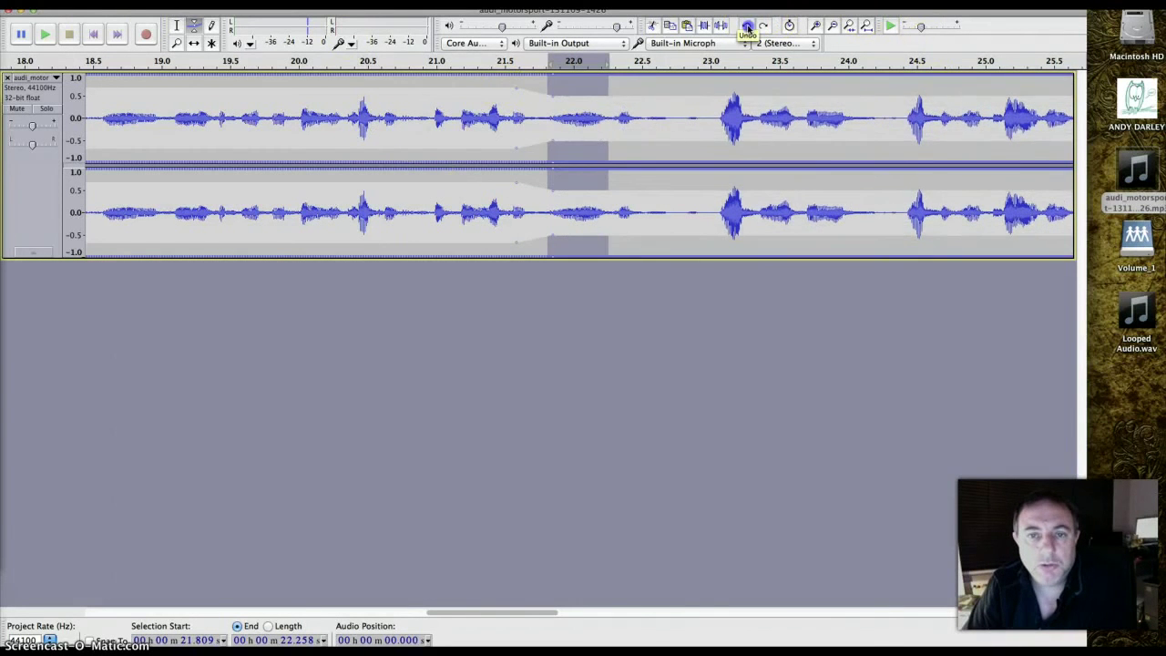
{"action": "left_click", "coordinate": [747, 26]}
{"action": "left_click", "coordinate": [747, 27]}
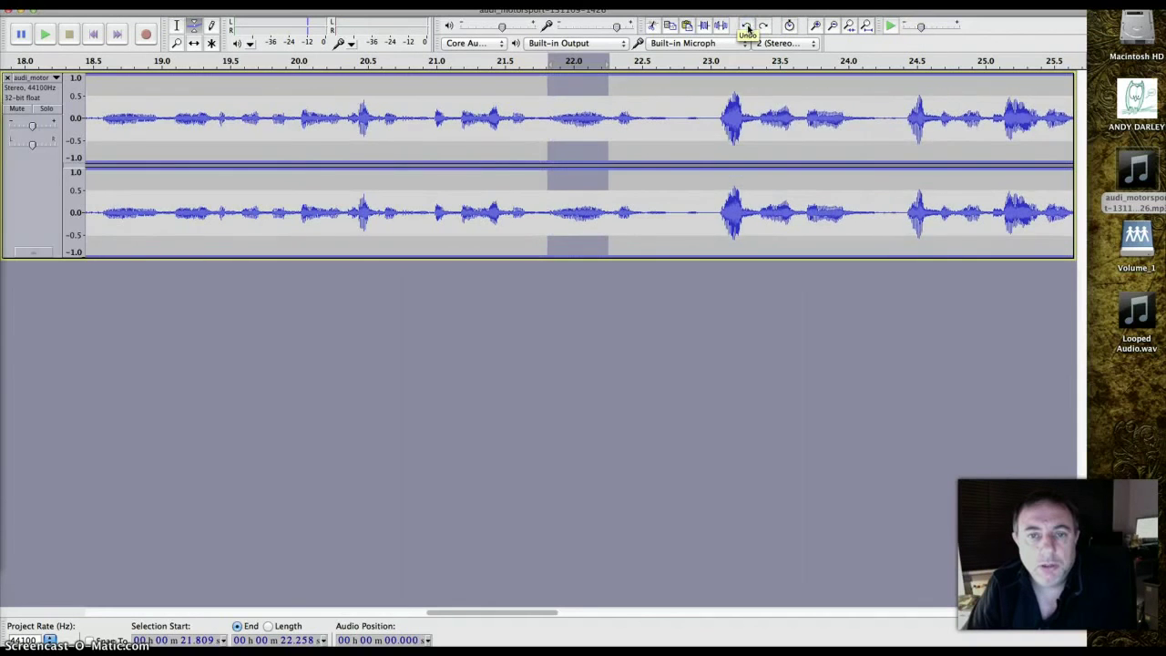
{"action": "left_click", "coordinate": [747, 26]}
{"action": "left_click", "coordinate": [763, 26]}
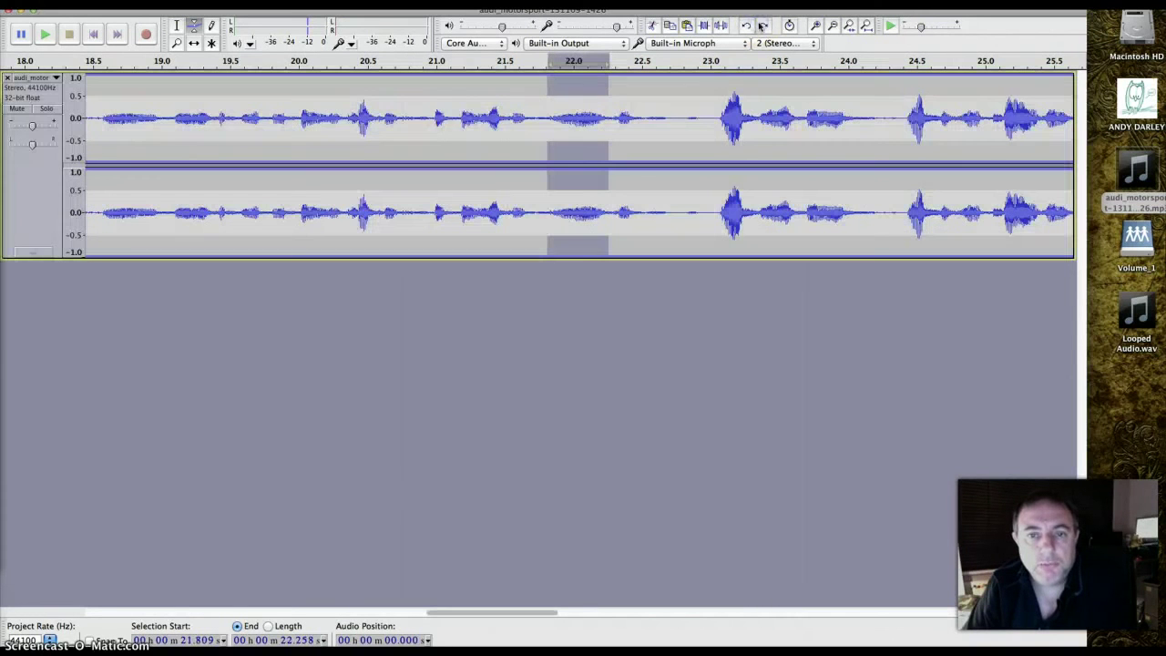
{"action": "left_click", "coordinate": [176, 25]}
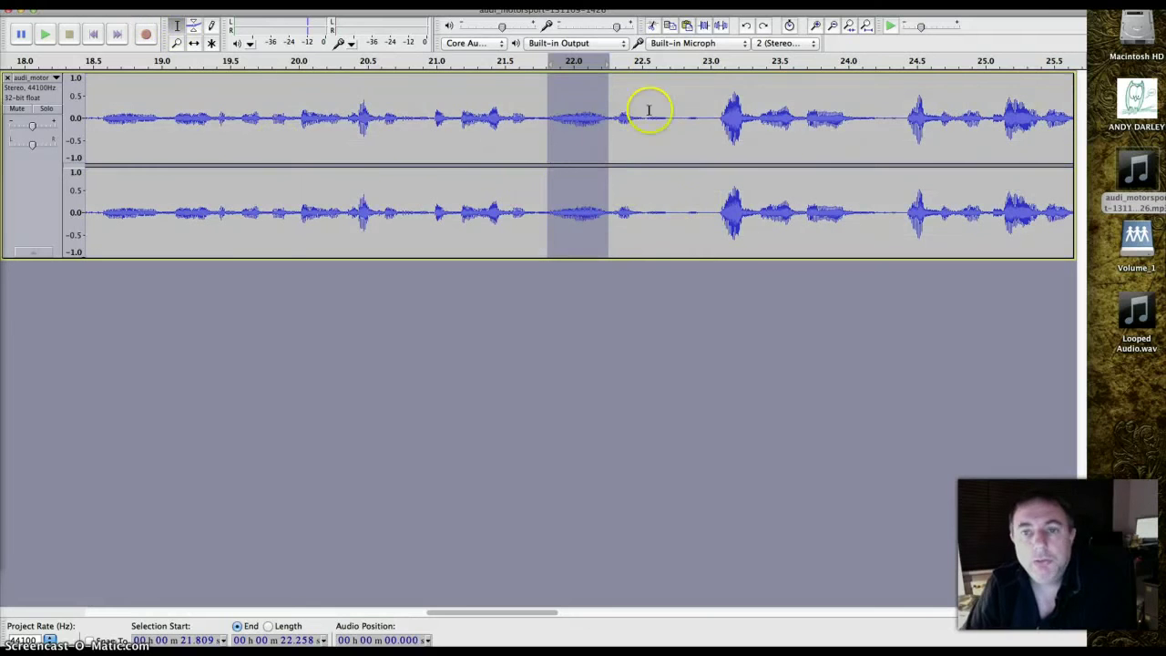
Silence the marked filler sound and play the passage from 21 seconds twice to check.
{"action": "left_click", "coordinate": [719, 27]}
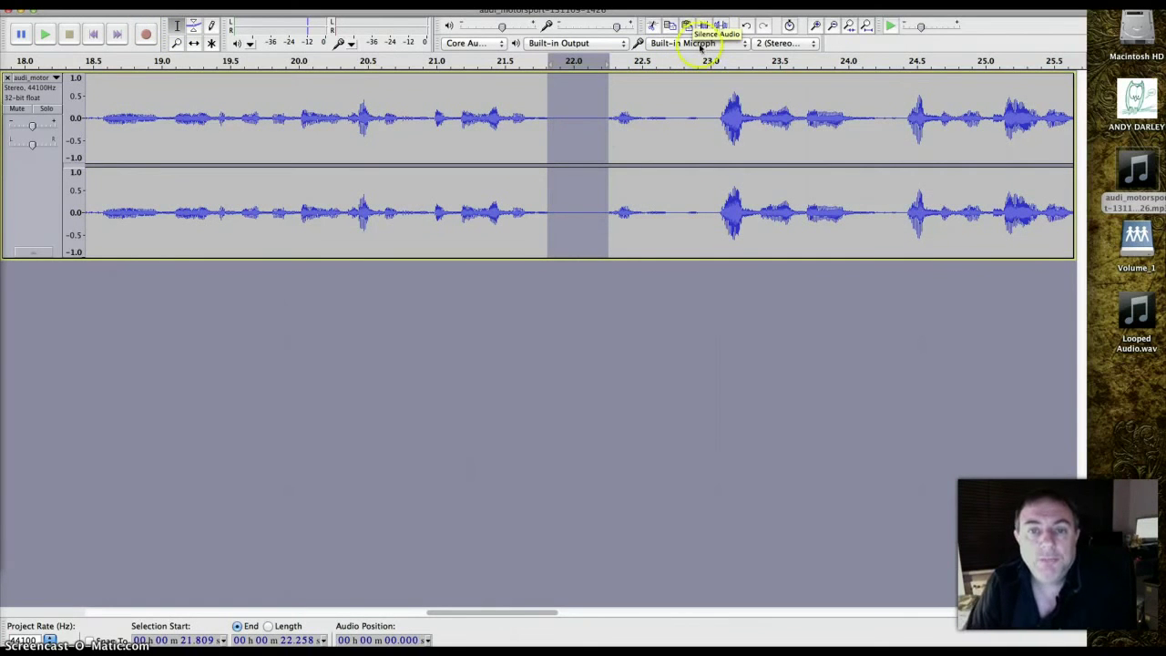
{"action": "left_click", "coordinate": [435, 91]}
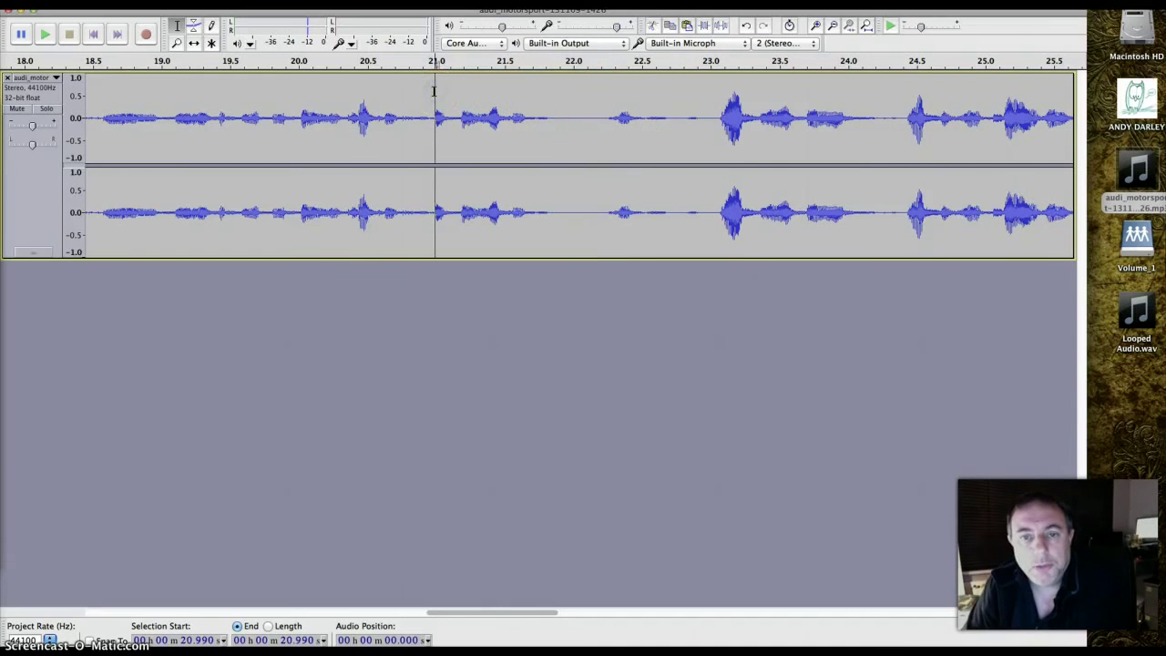
{"action": "key", "text": "space"}
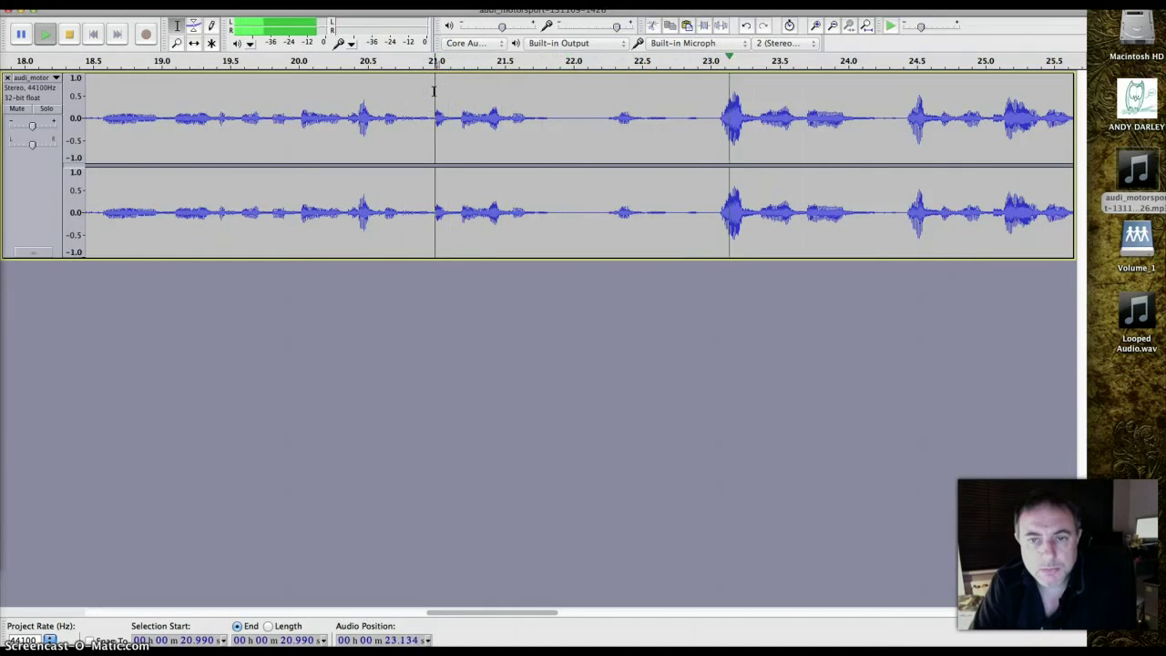
{"action": "key", "text": "space"}
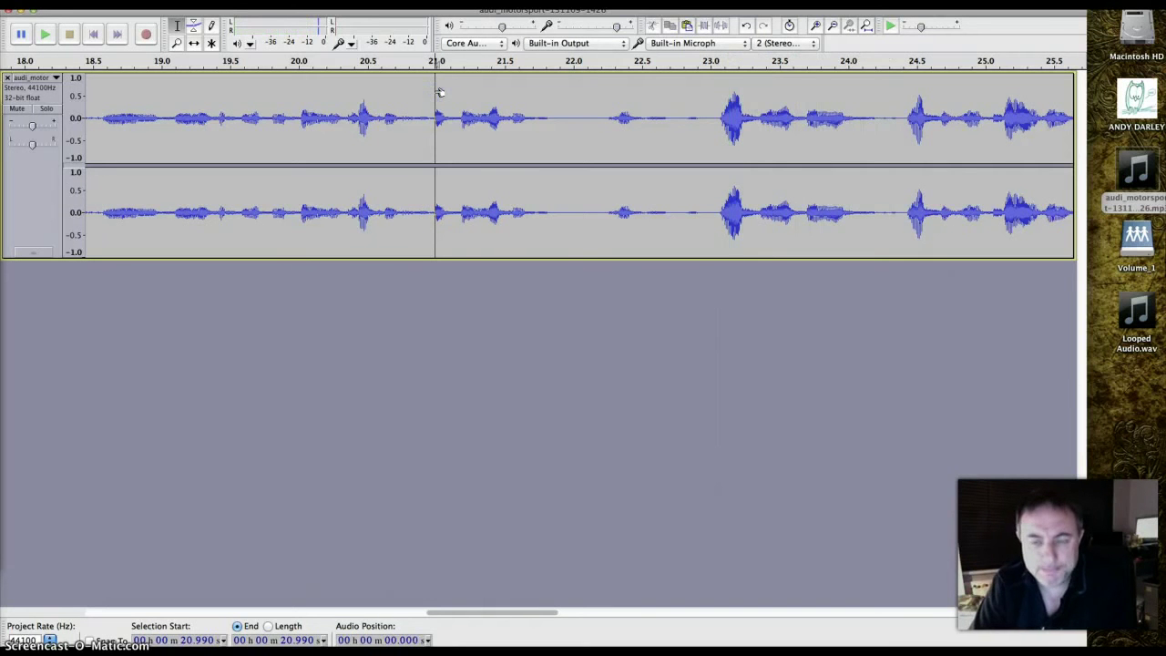
{"action": "key", "text": "space"}
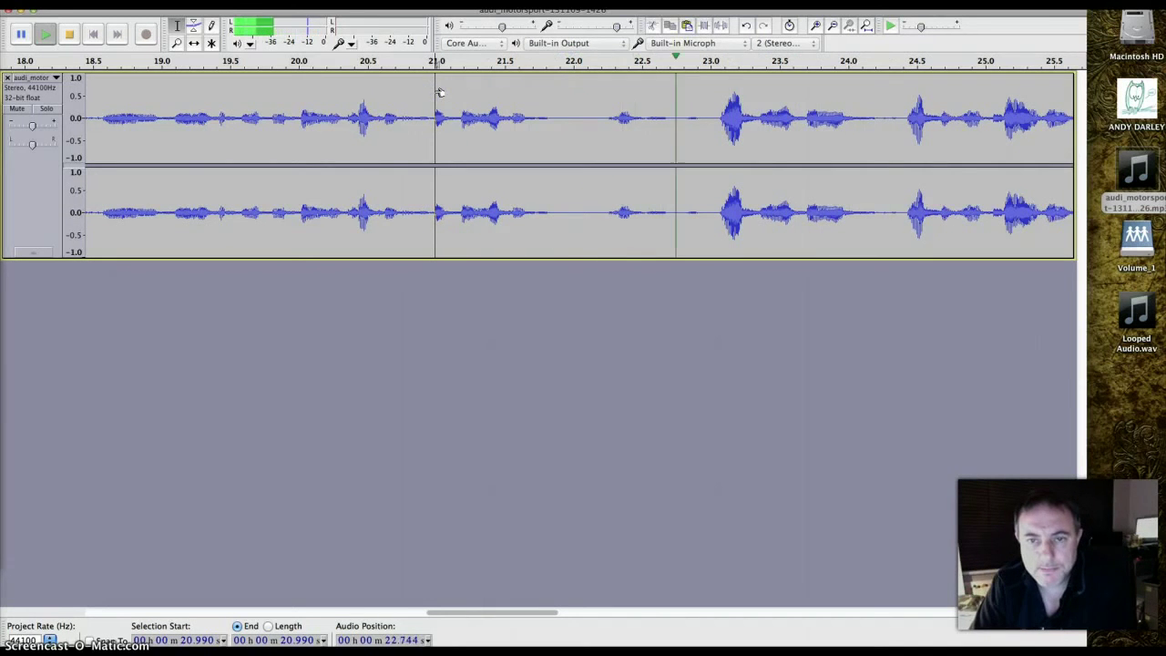
{"action": "key", "text": "space"}
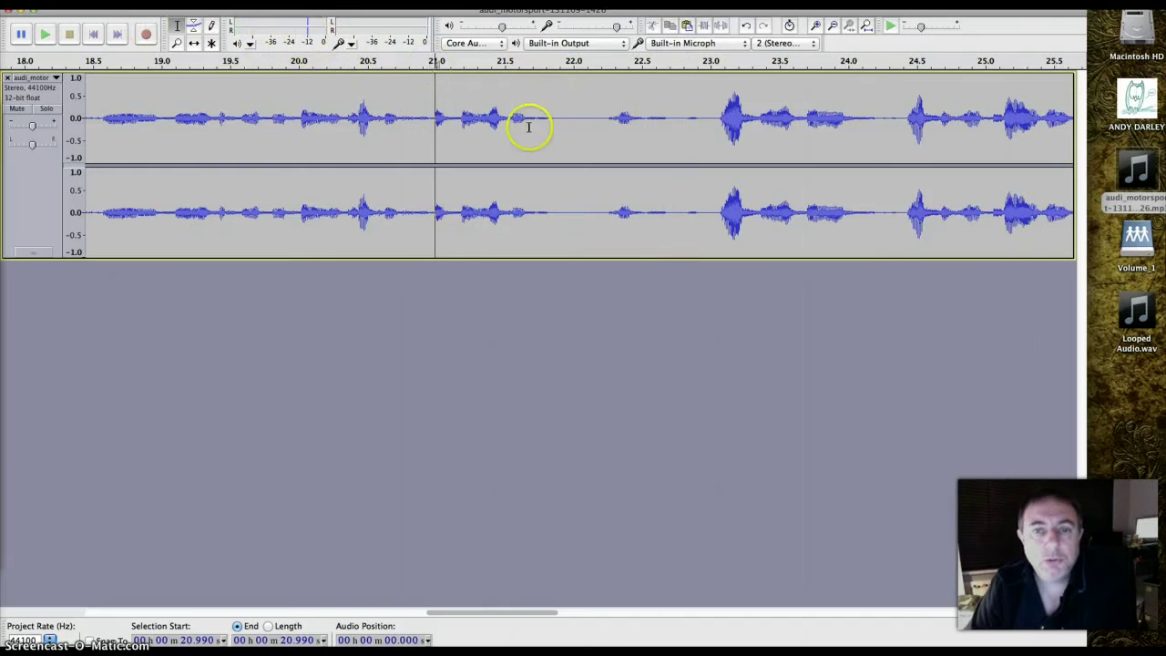
Undo the silence, cut the filler out instead, and play from about 21 seconds to check.
{"action": "left_click", "coordinate": [96, 1]}
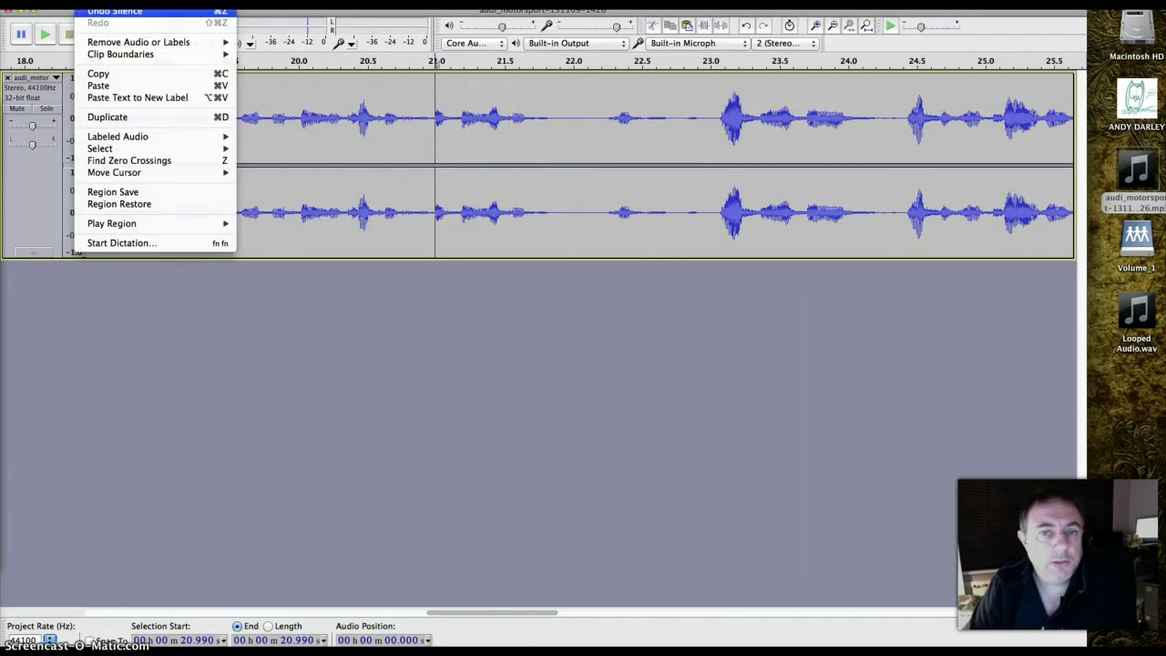
{"action": "left_click", "coordinate": [114, 11]}
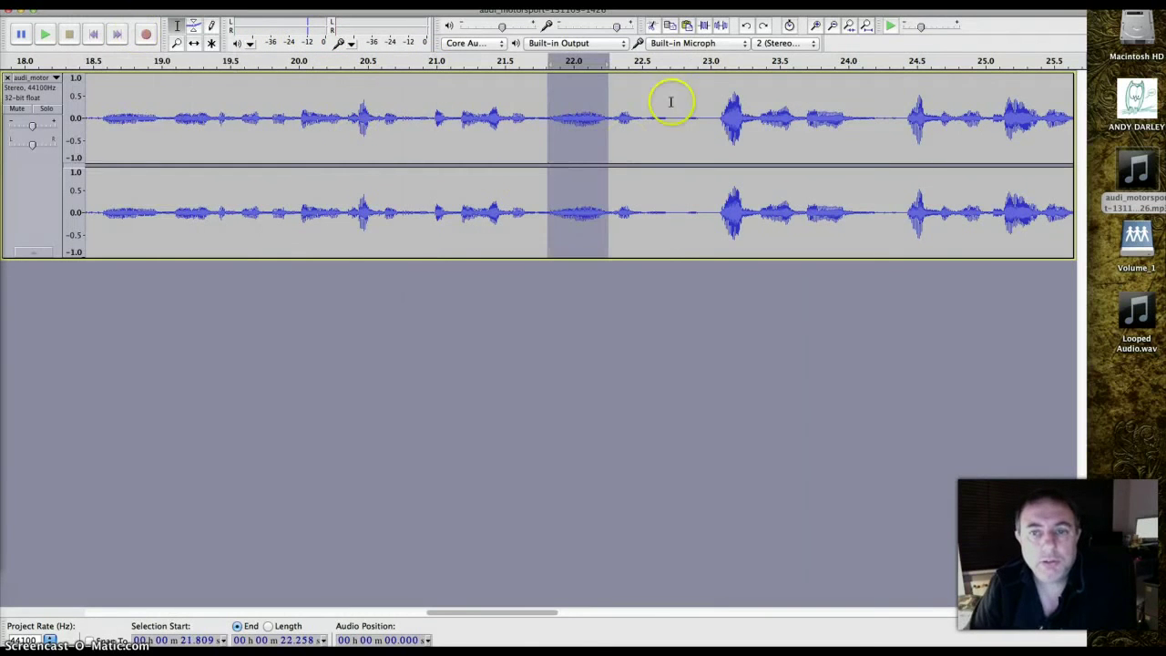
{"action": "left_click", "coordinate": [654, 26]}
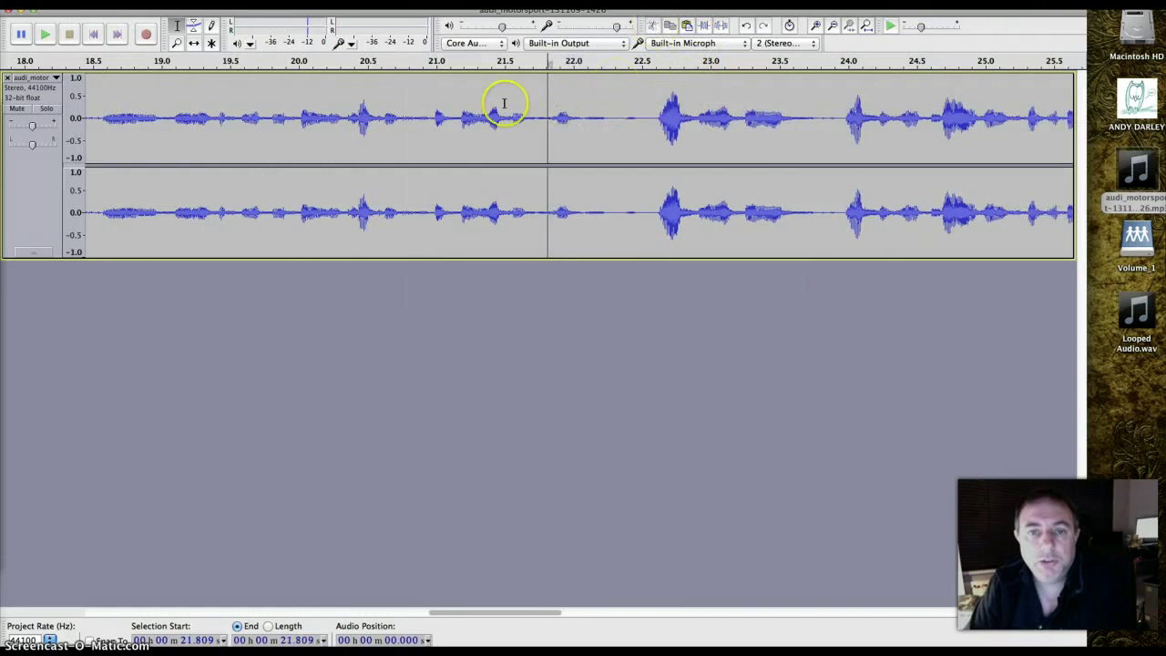
{"action": "left_click", "coordinate": [446, 98]}
{"action": "key", "text": "space"}
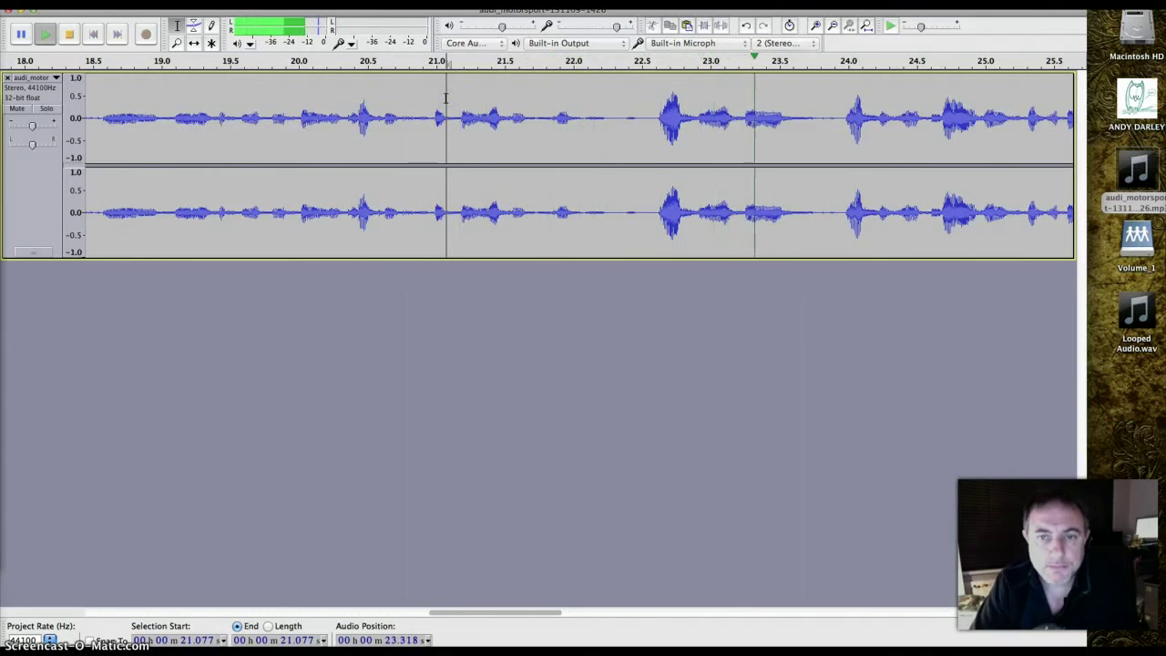
{"action": "left_click", "coordinate": [428, 114]}
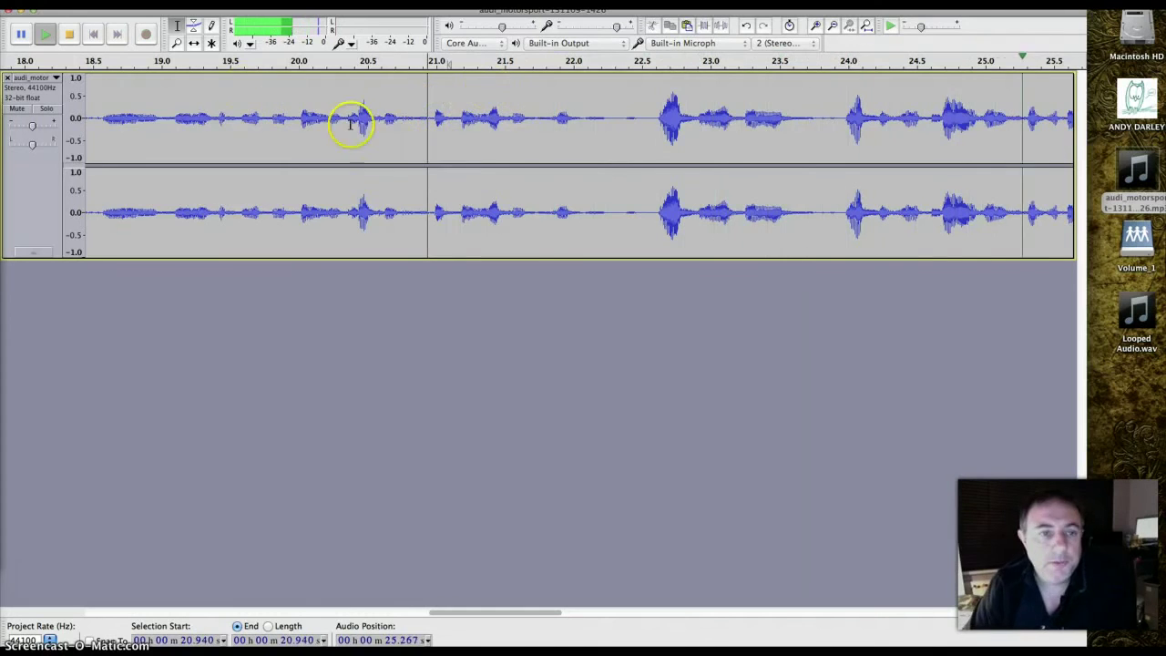
{"action": "key", "text": "space"}
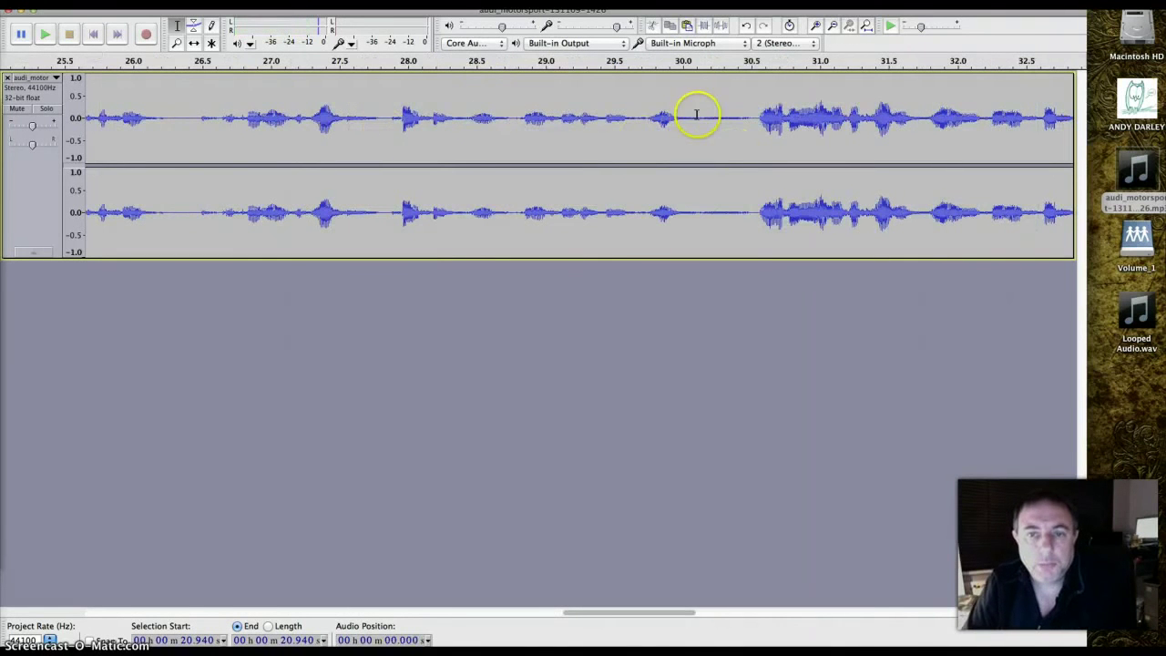
Play the interview from about 29.3, 27 and 25.9 seconds, then fit the whole project in view.
{"action": "left_click", "coordinate": [584, 114]}
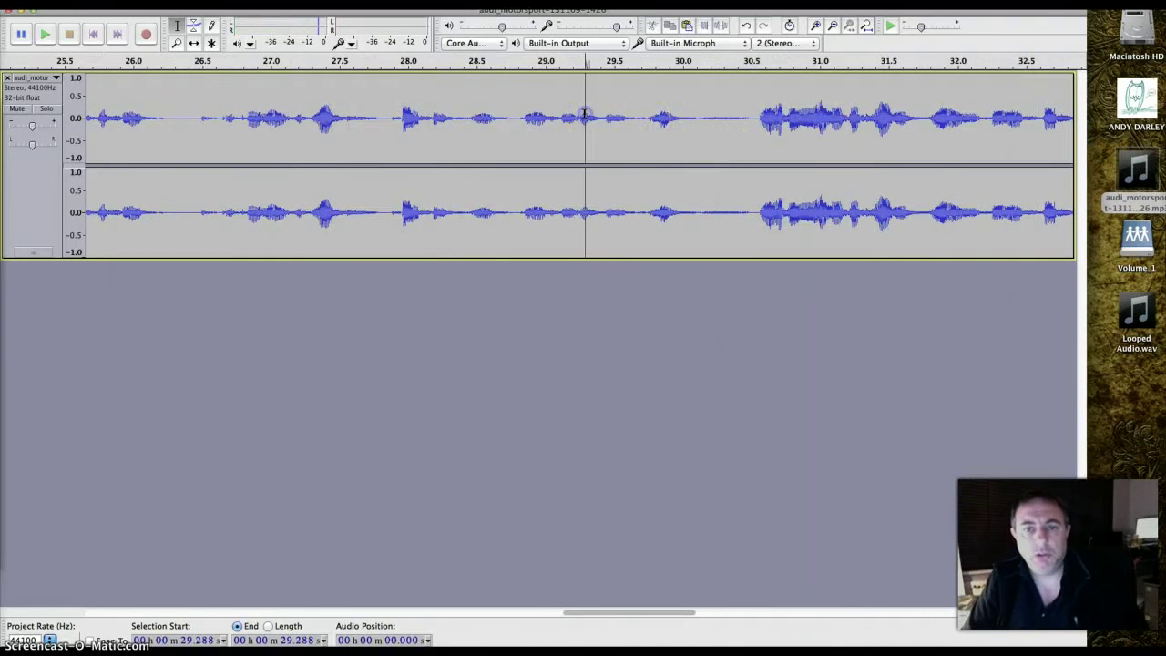
{"action": "key", "text": "space"}
{"action": "key", "text": "space"}
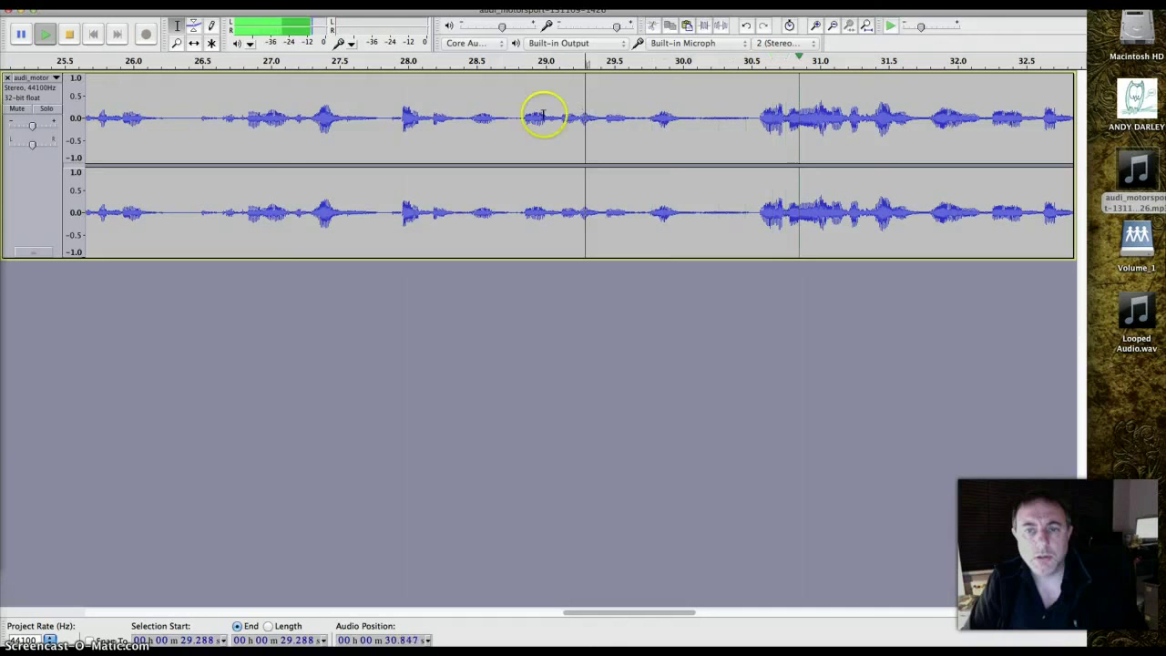
{"action": "left_click", "coordinate": [275, 97]}
{"action": "key", "text": "space"}
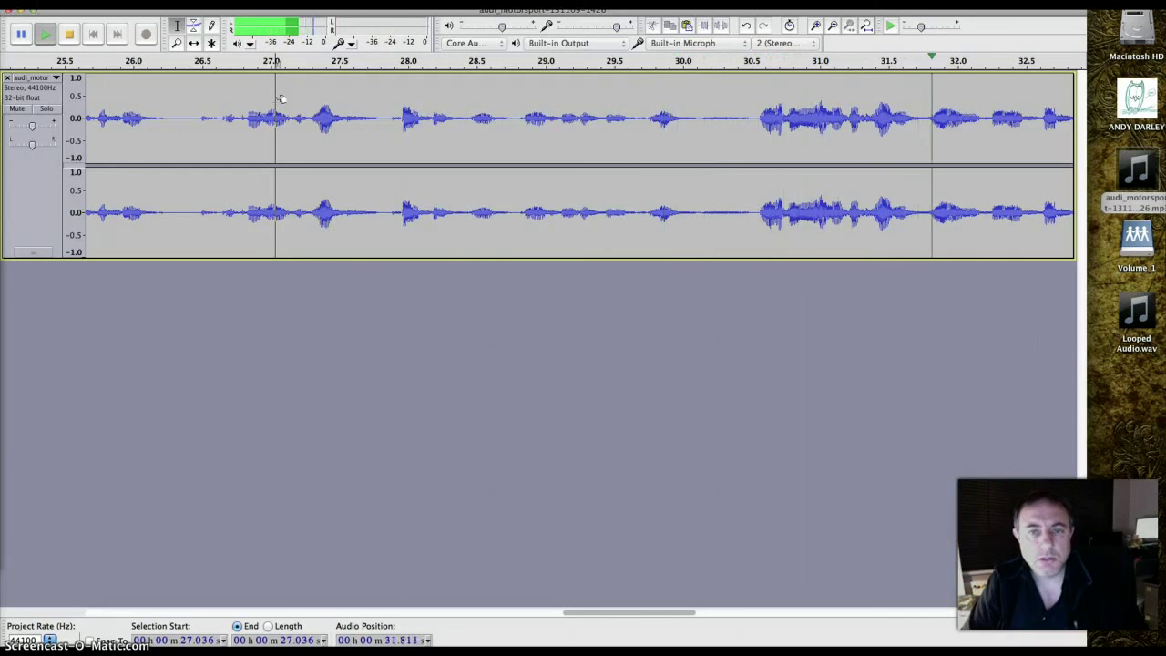
{"action": "key", "text": "space"}
{"action": "left_click", "coordinate": [118, 99]}
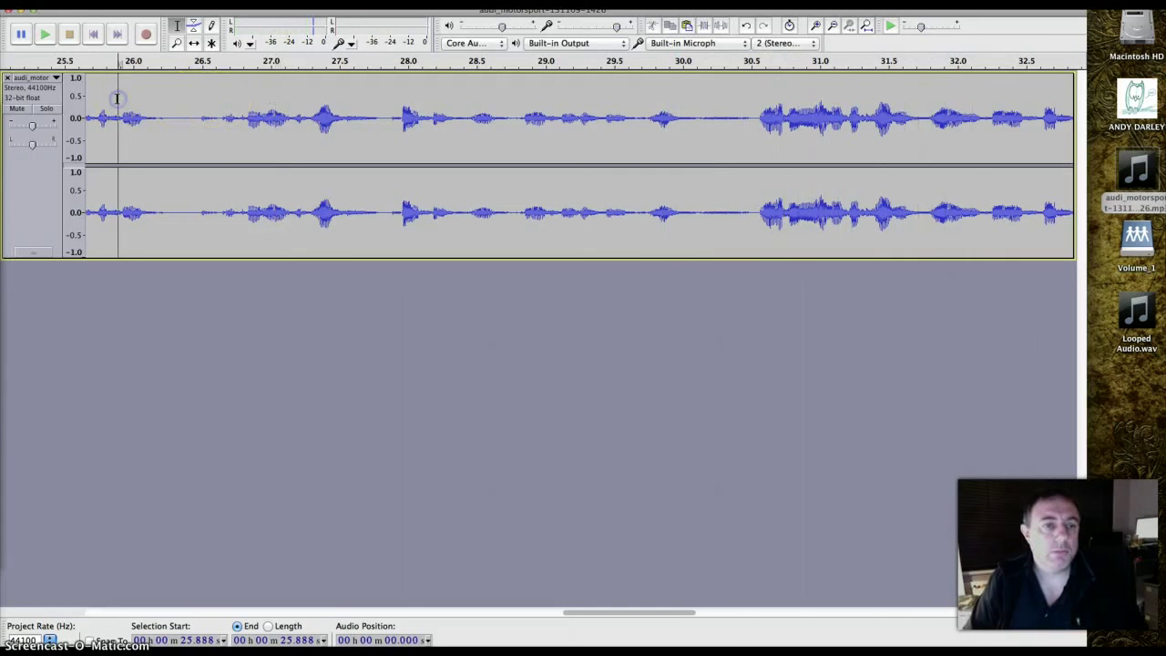
{"action": "key", "text": "space"}
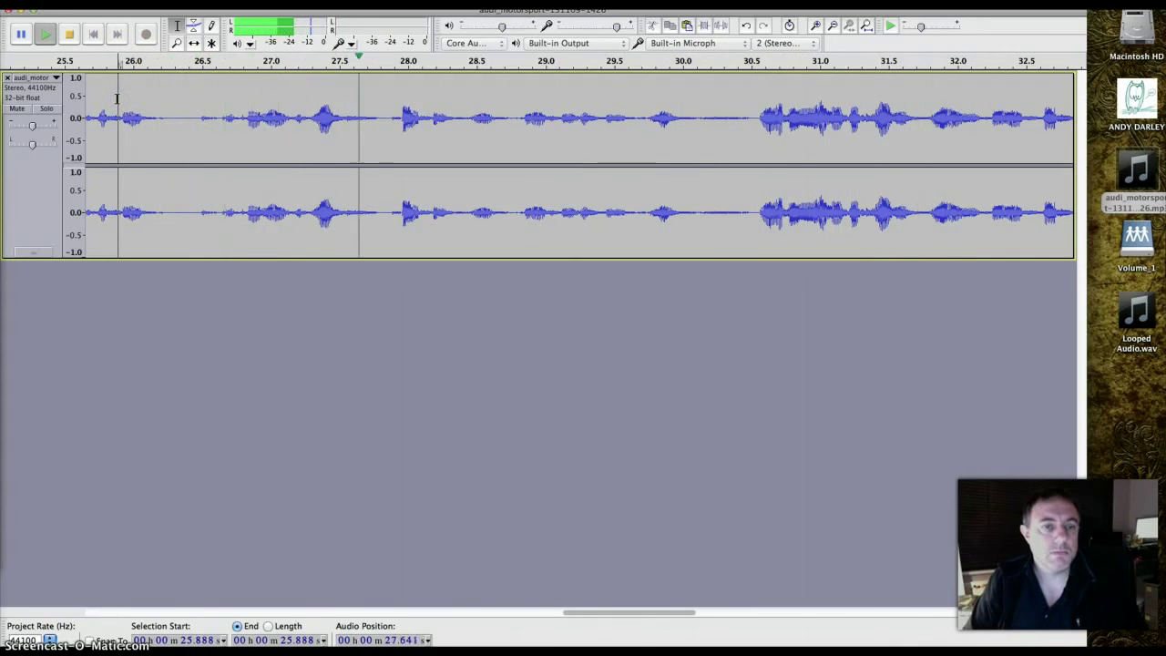
{"action": "key", "text": "space"}
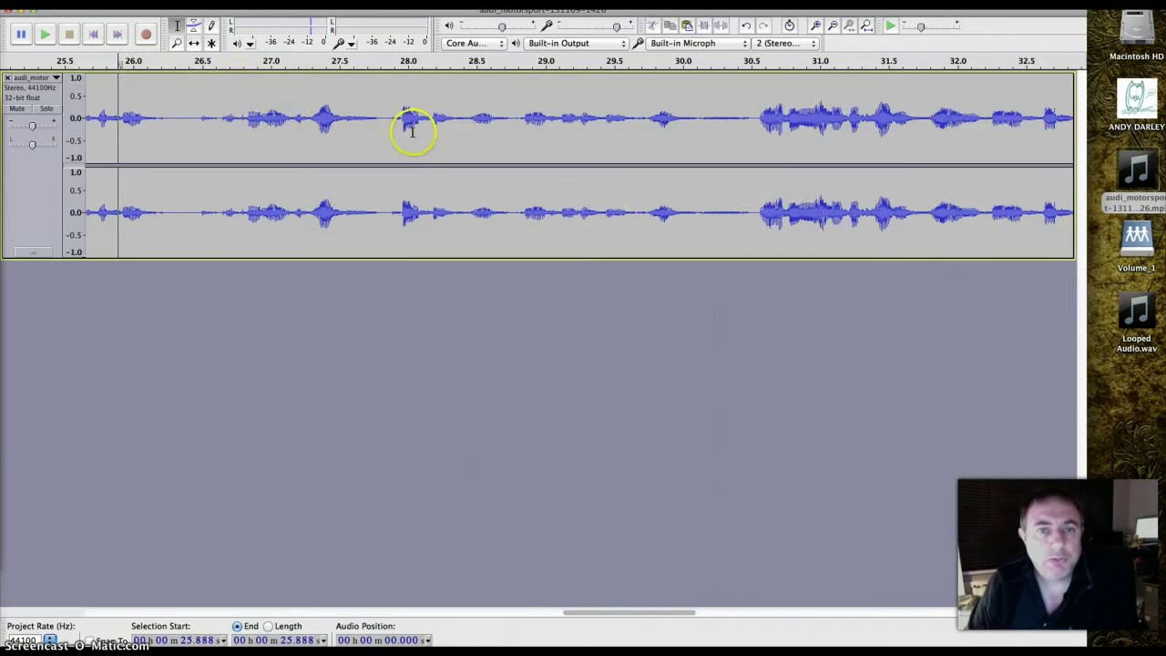
{"action": "left_click", "coordinate": [866, 26]}
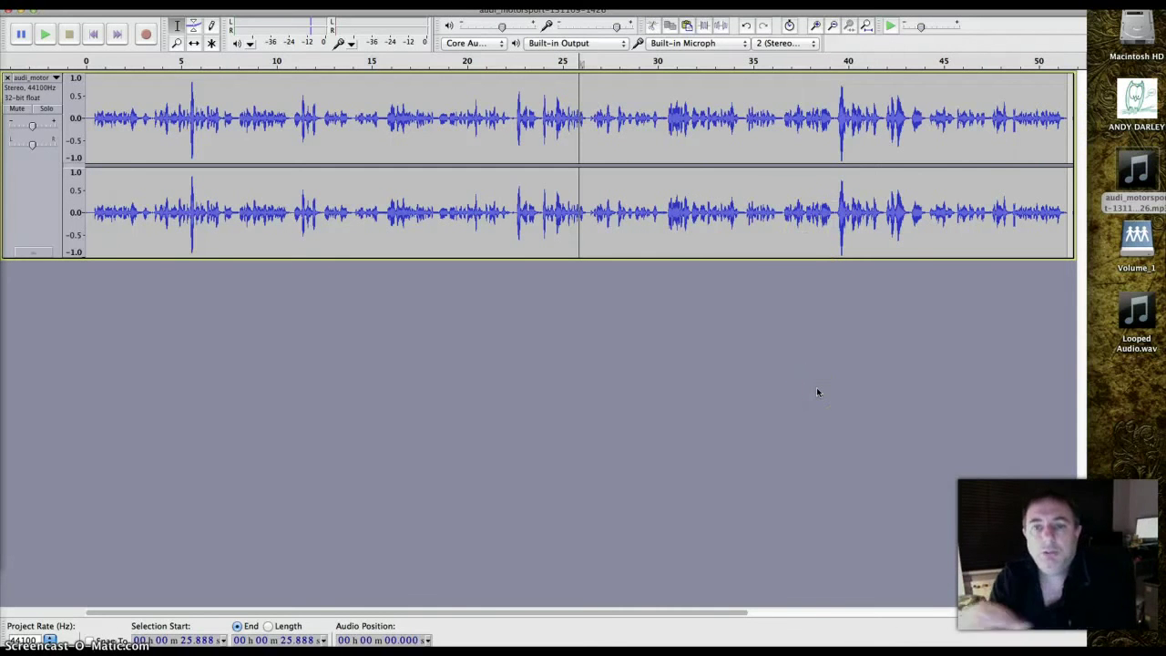
Import Looped Audio.wav from the desktop as a second track, accepting the import warning.
{"action": "left_click", "coordinate": [1132, 316]}
{"action": "mouse_move", "coordinate": [1125, 324]}
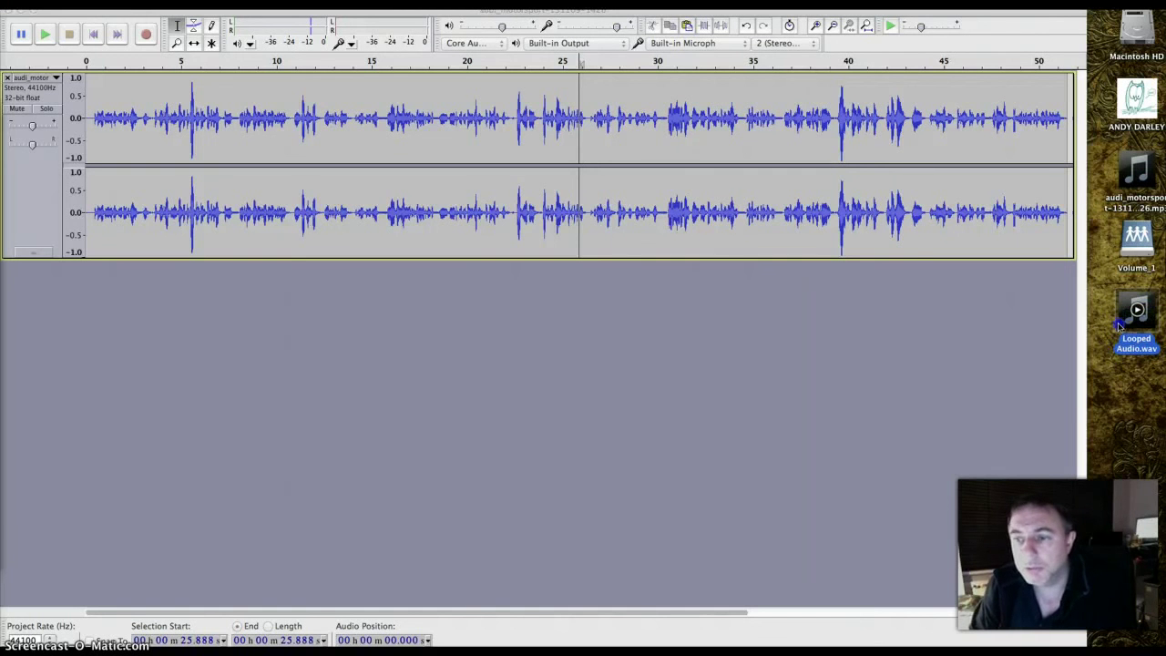
{"action": "left_click_drag", "start_coordinate": [1128, 321], "coordinate": [448, 365]}
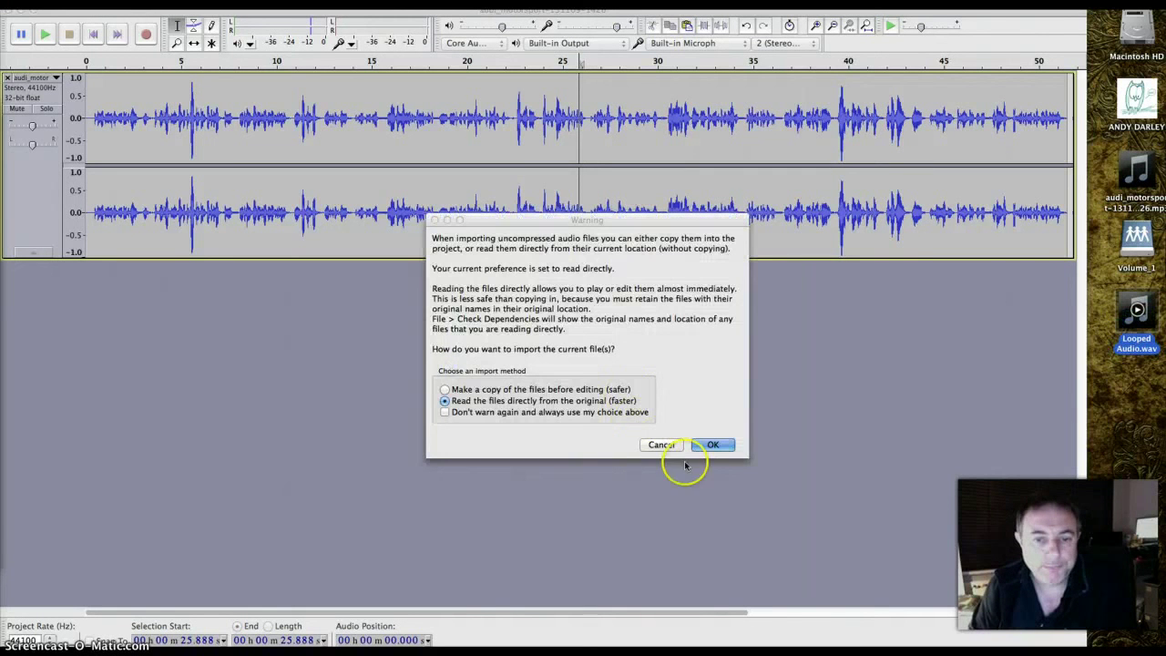
{"action": "left_click", "coordinate": [713, 445]}
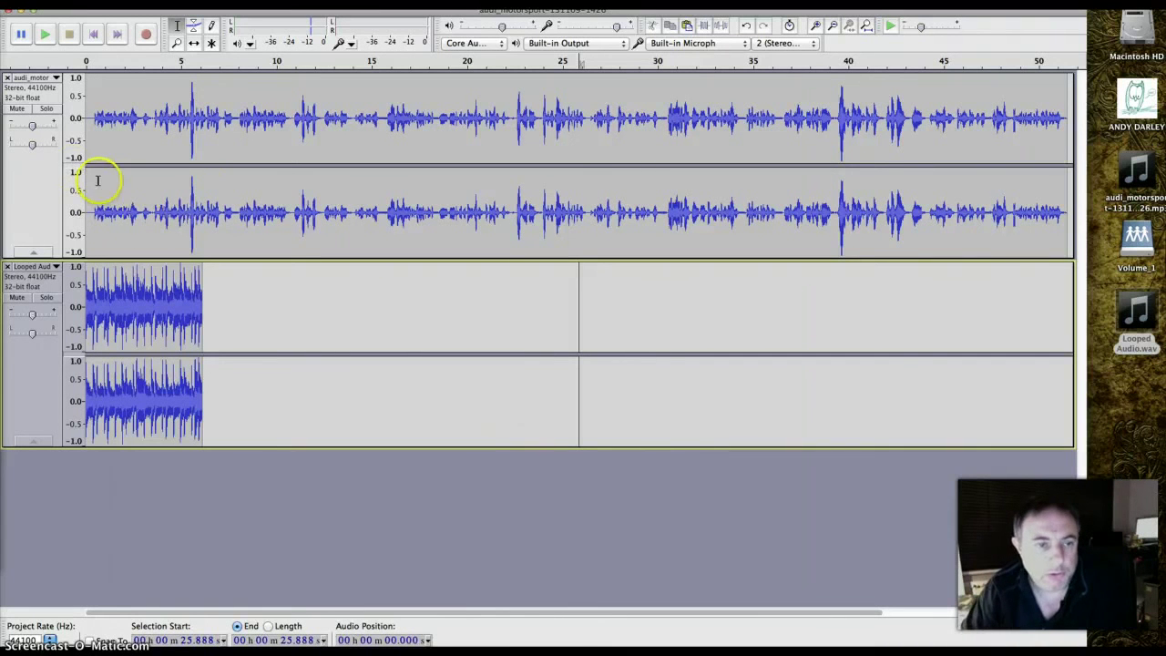
Slide the interview clip to about 6 seconds with Time Shift, then undo the move and scale change.
{"action": "left_click", "coordinate": [193, 43]}
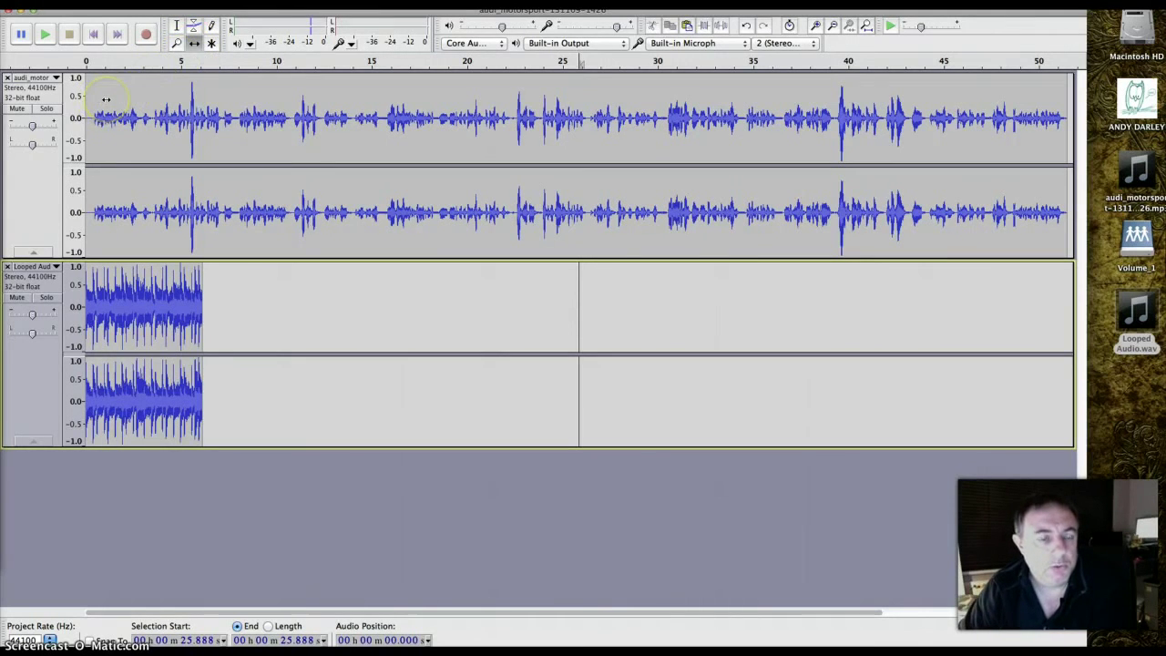
{"action": "left_click_drag", "start_coordinate": [121, 100], "coordinate": [222, 103]}
{"action": "left_click", "coordinate": [190, 160]}
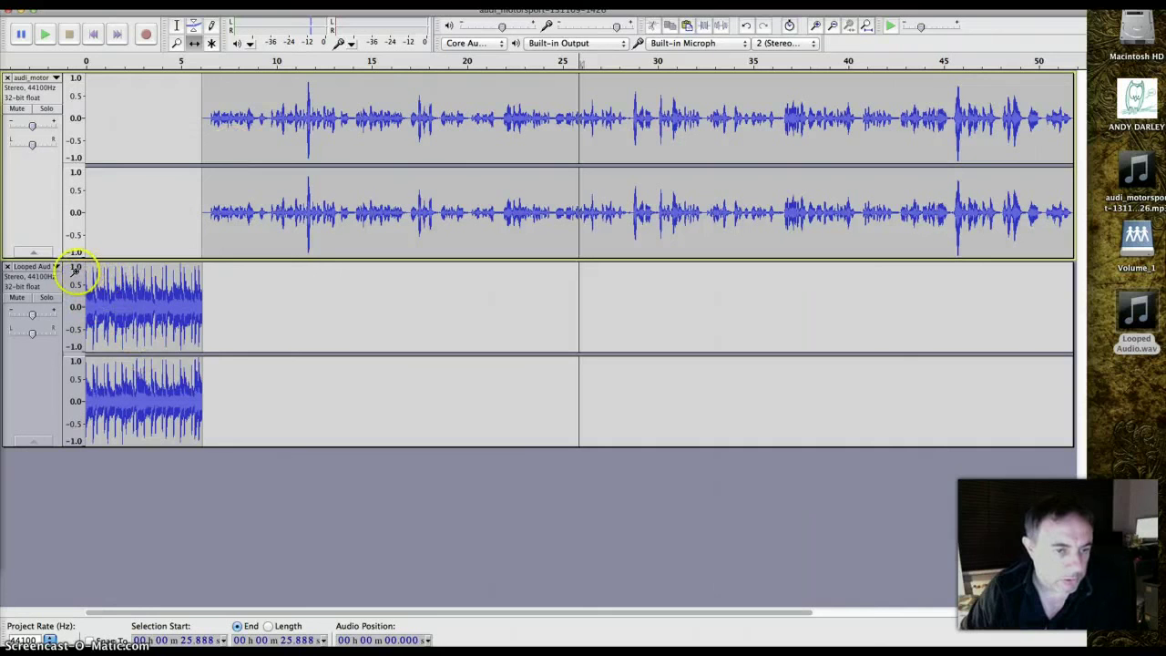
{"action": "left_click", "coordinate": [179, 24]}
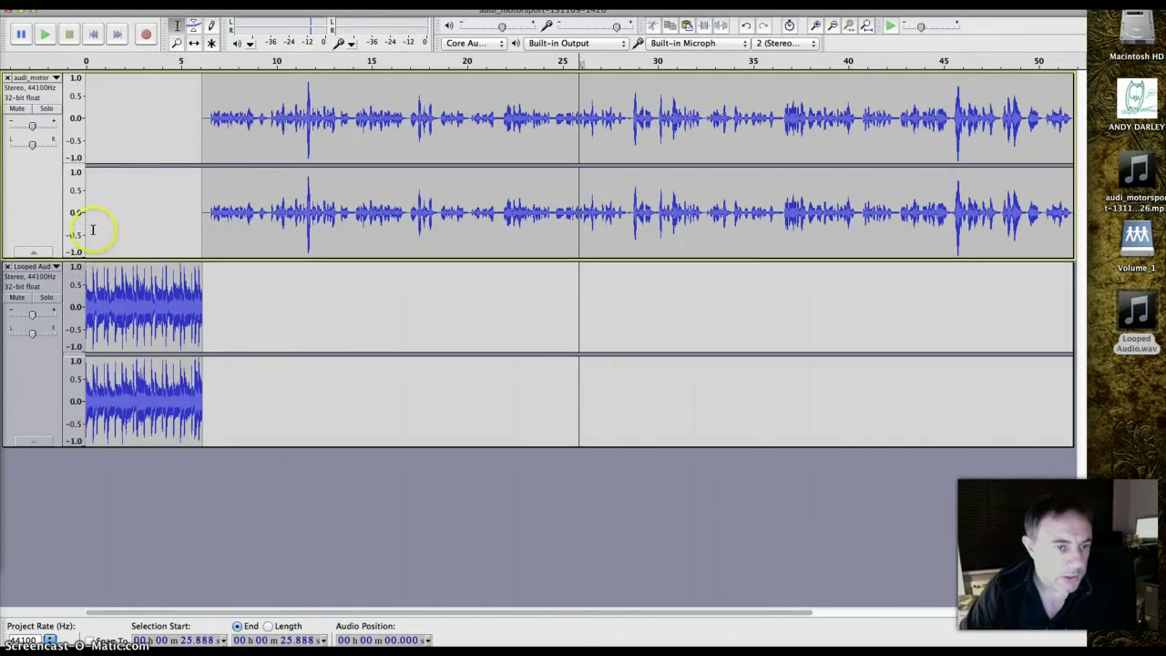
{"action": "left_click_drag", "start_coordinate": [79, 272], "coordinate": [79, 277]}
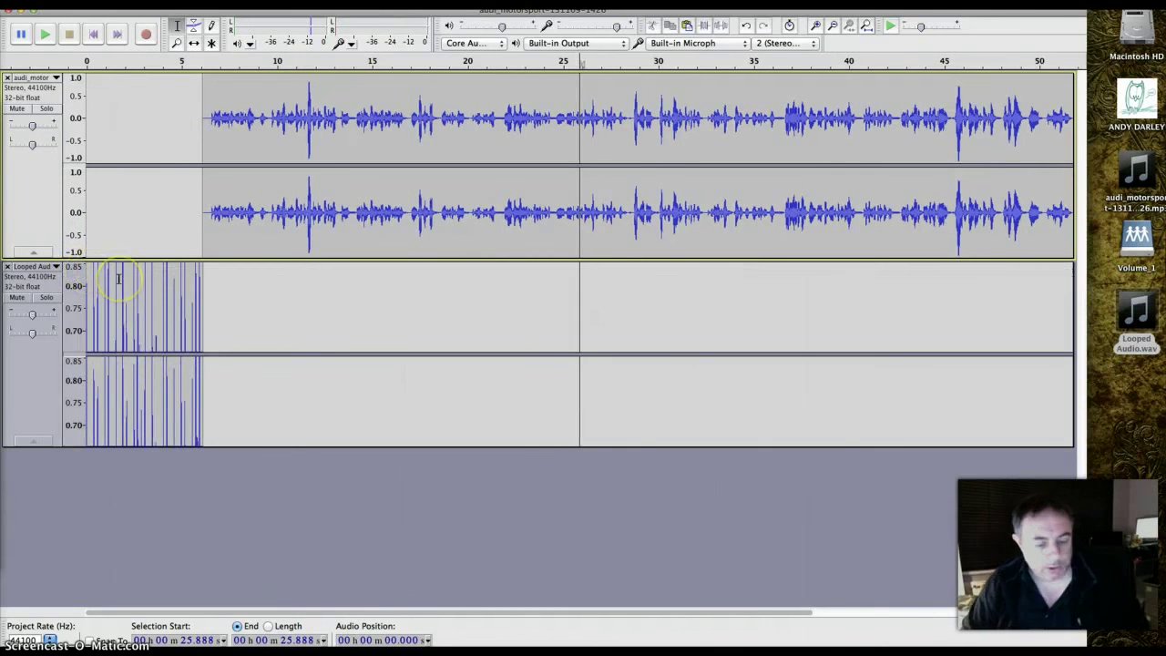
{"action": "key", "text": "super+z"}
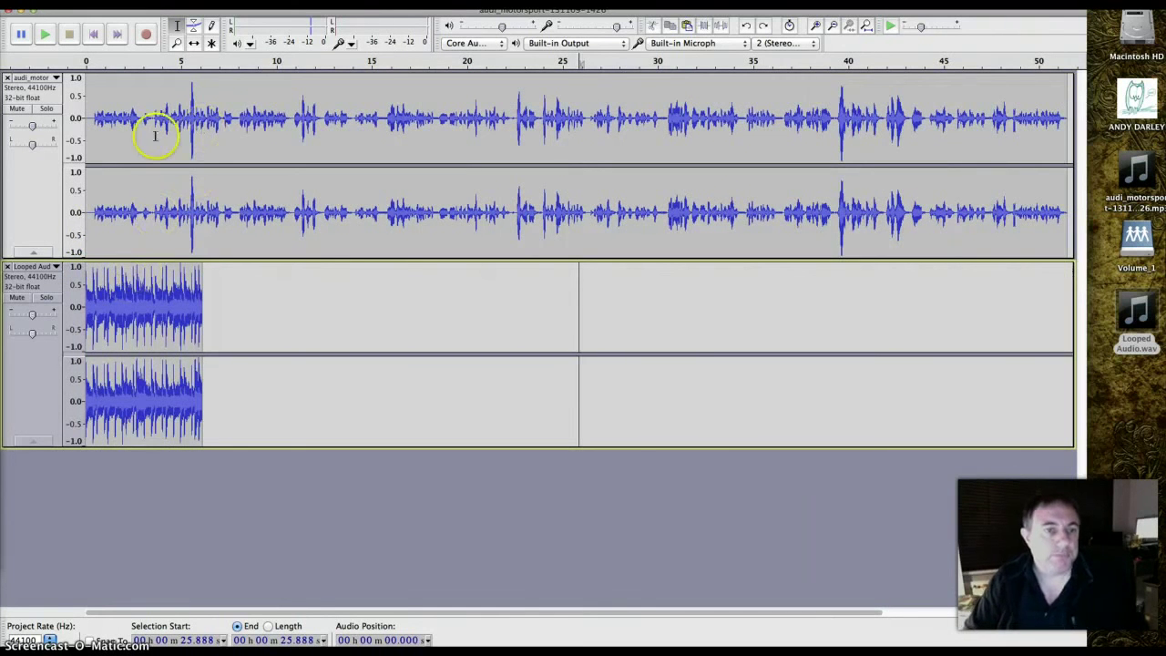
Move the interview clip so it starts where the Looped Audio clip ends.
{"action": "left_click", "coordinate": [194, 43]}
{"action": "left_click_drag", "start_coordinate": [144, 105], "coordinate": [241, 105]}
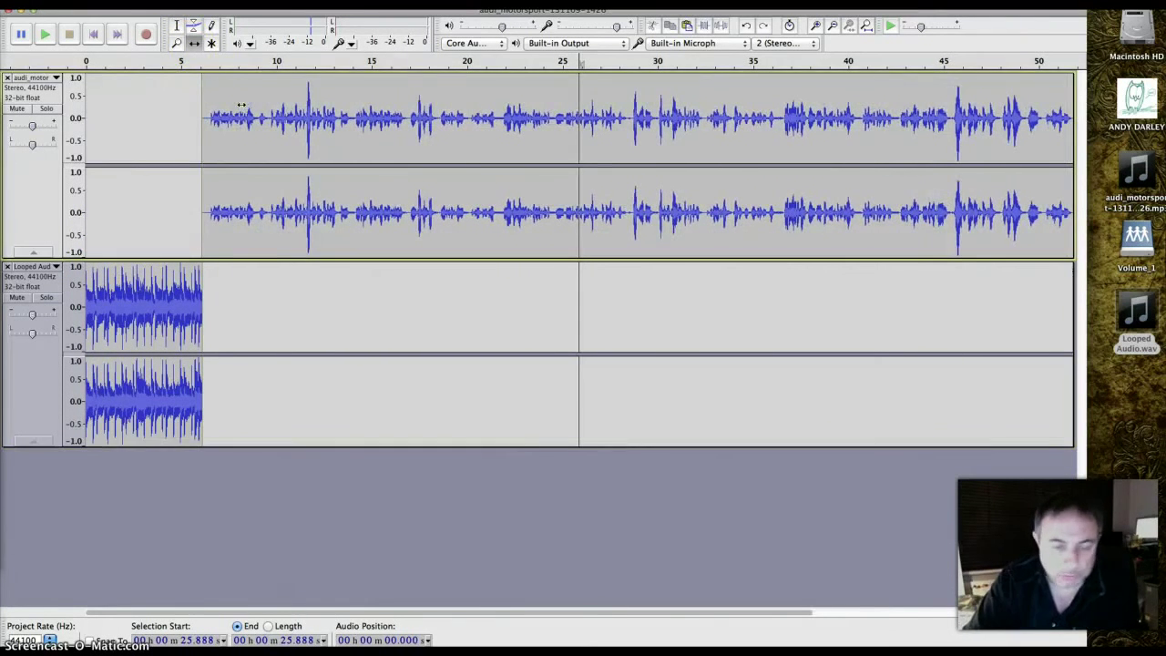
{"action": "key", "text": "XF86AudioLowerVolume"}
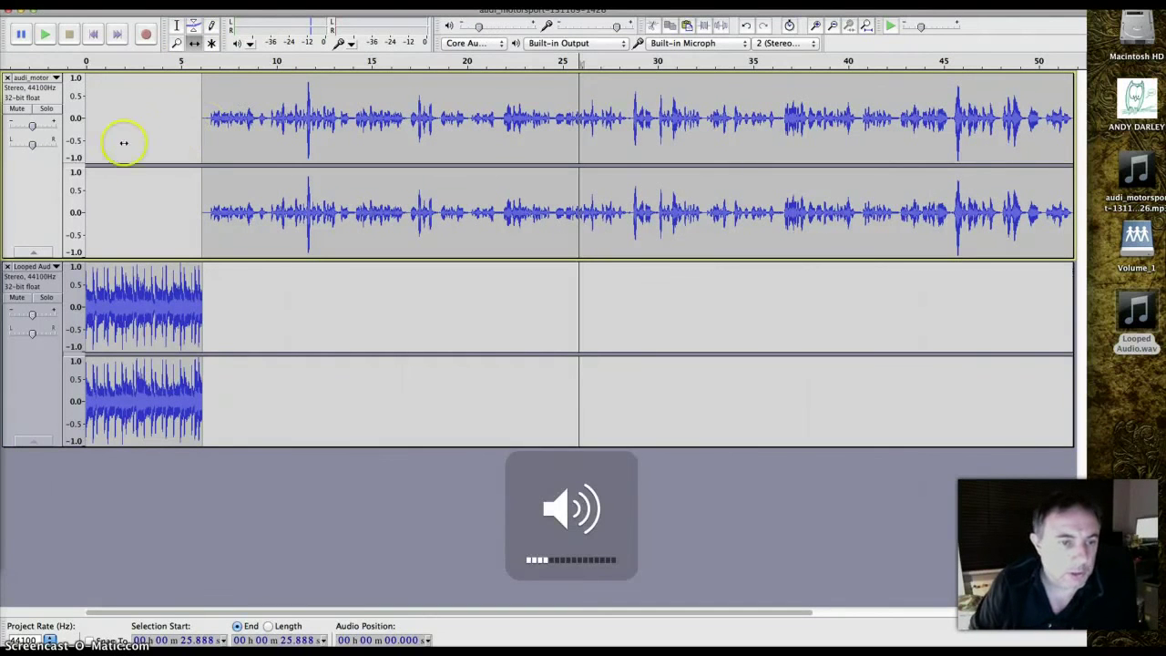
{"action": "left_click", "coordinate": [94, 34]}
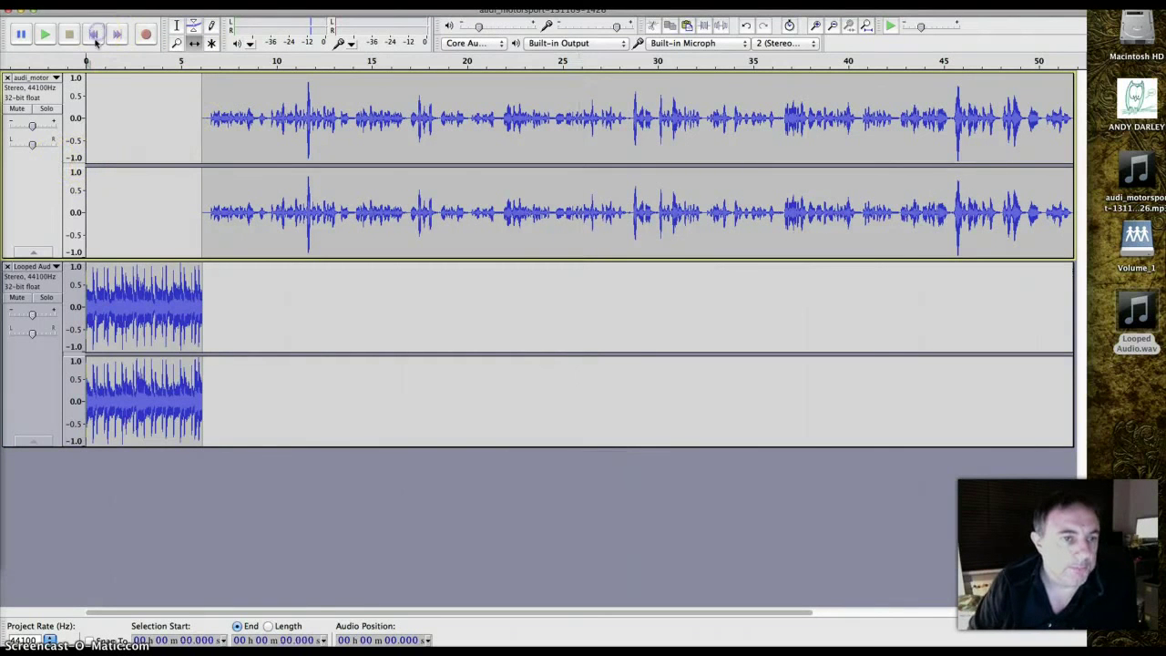
{"action": "left_click", "coordinate": [44, 34]}
{"action": "key", "text": "XF86AudioLowerVolume"}
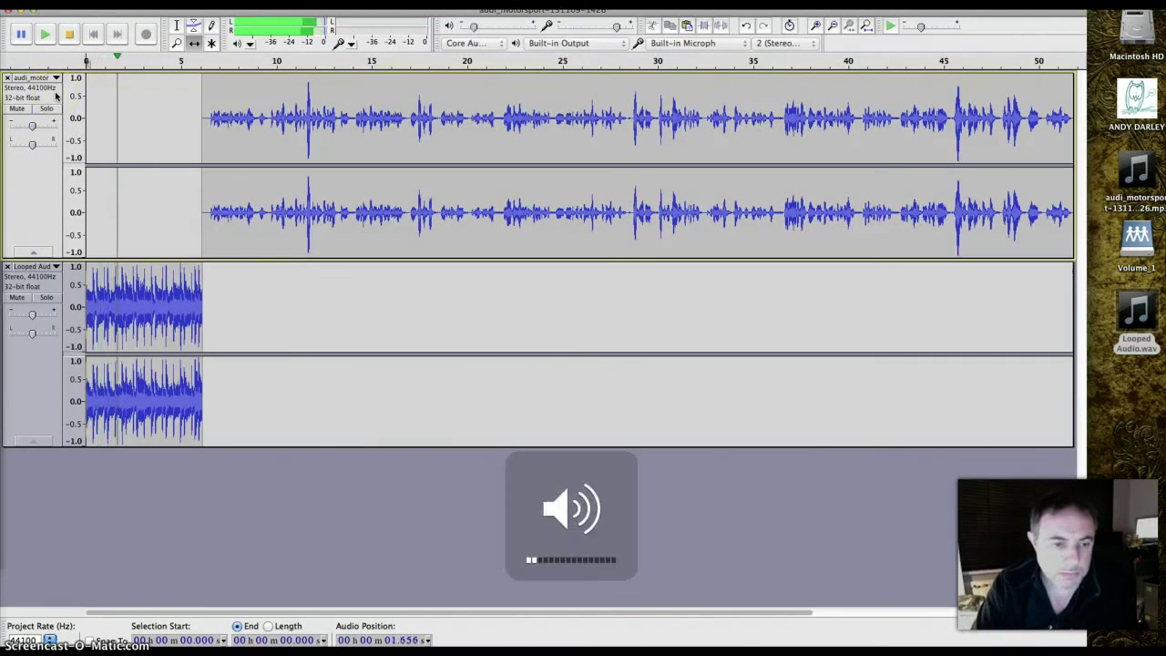
{"action": "key", "text": "XF86AudioLowerVolume"}
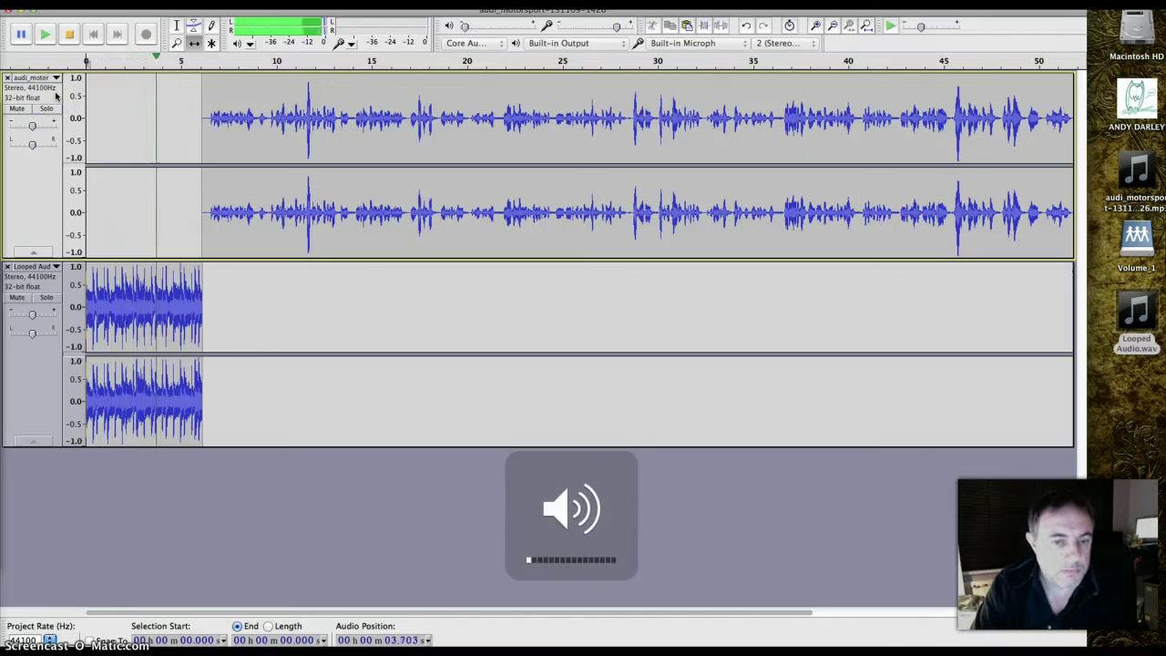
{"action": "key", "text": "XF86AudioRaiseVolume"}
{"action": "key", "text": "XF86AudioRaiseVolume"}
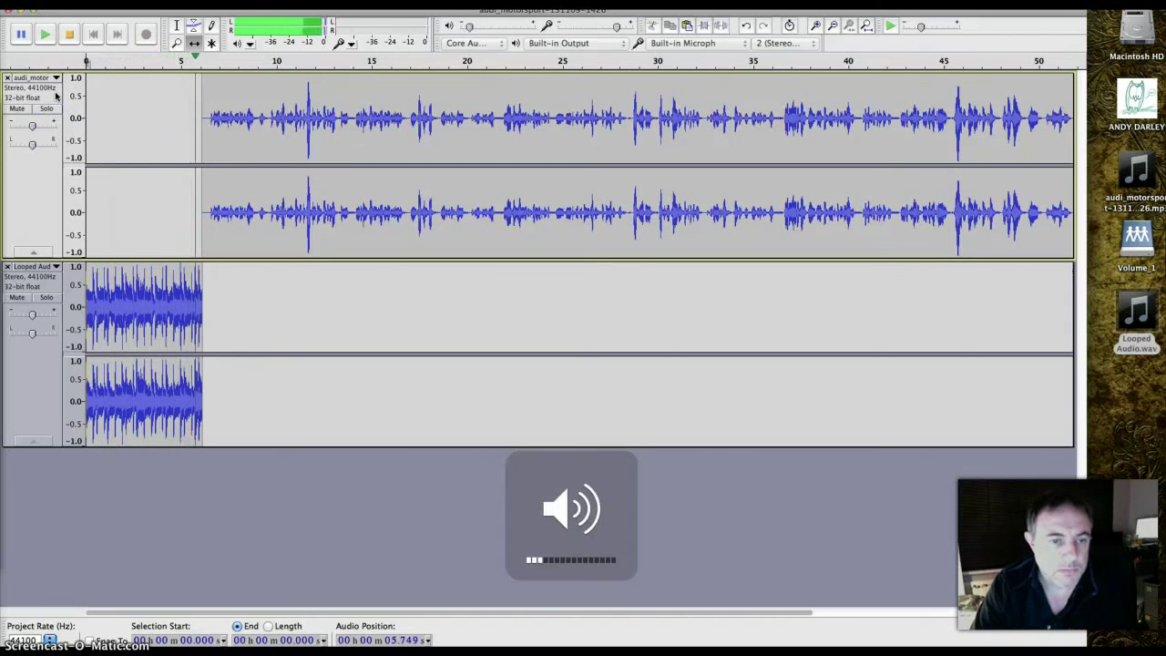
{"action": "key", "text": "XF86AudioRaiseVolume"}
{"action": "key", "text": "XF86AudioRaiseVolume"}
{"action": "key", "text": "XF86AudioRaiseVolume"}
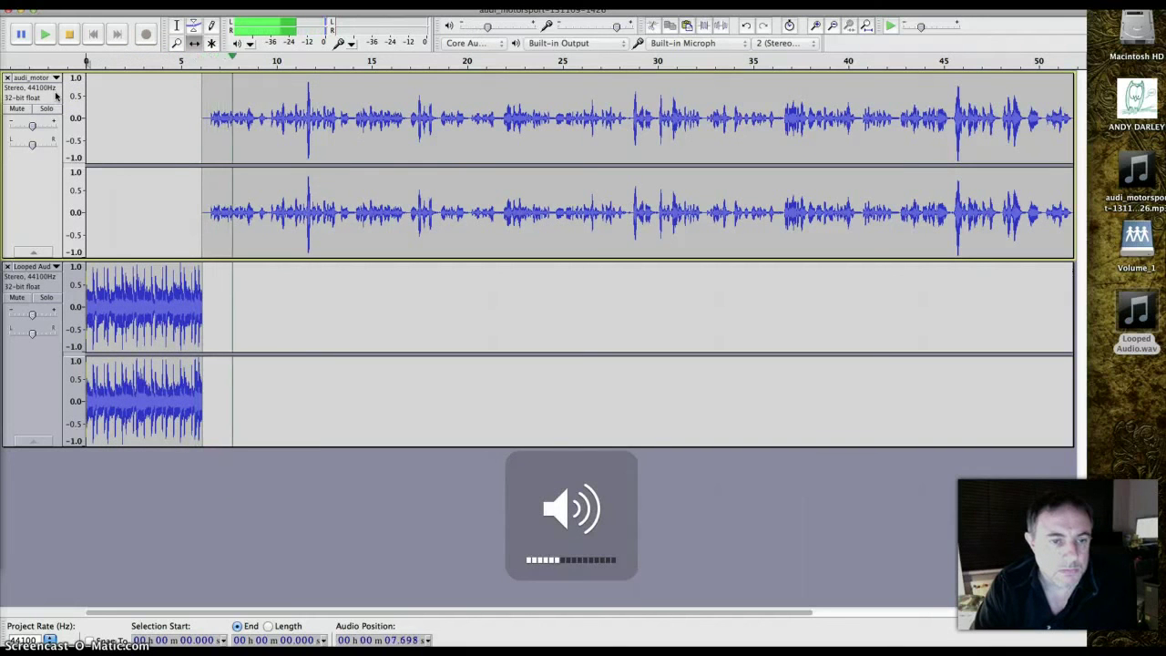
{"action": "key", "text": "space"}
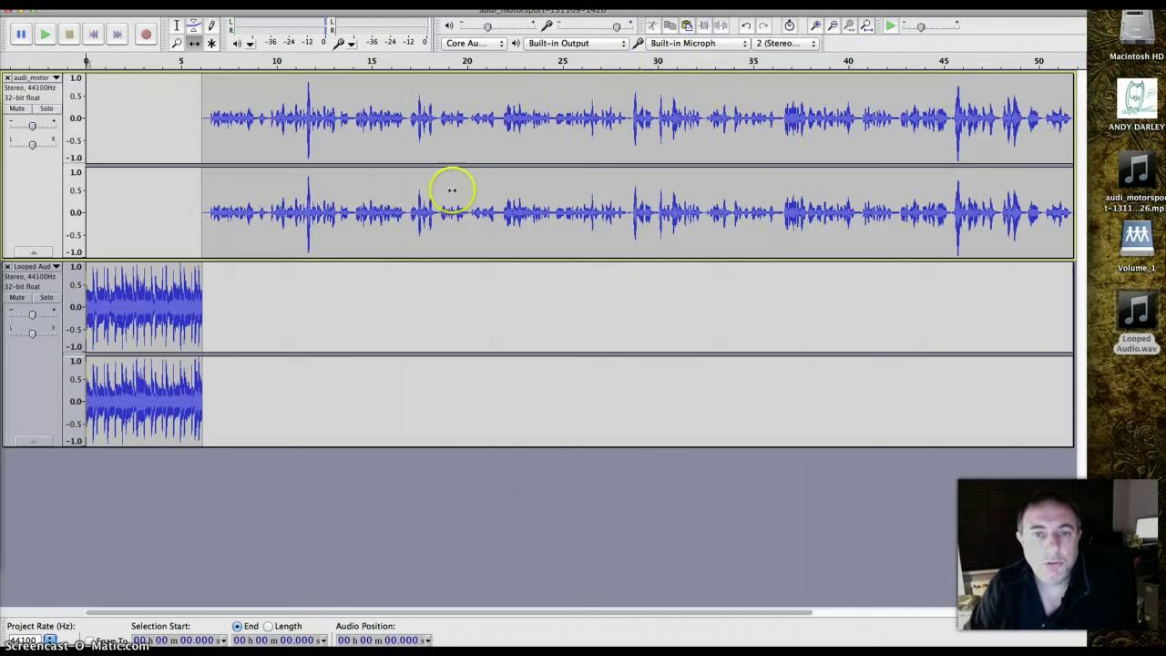
Select the interview from about 20.9 to 23.3 seconds, zoom in, and play from 20.8 seconds.
{"action": "left_click", "coordinate": [176, 26]}
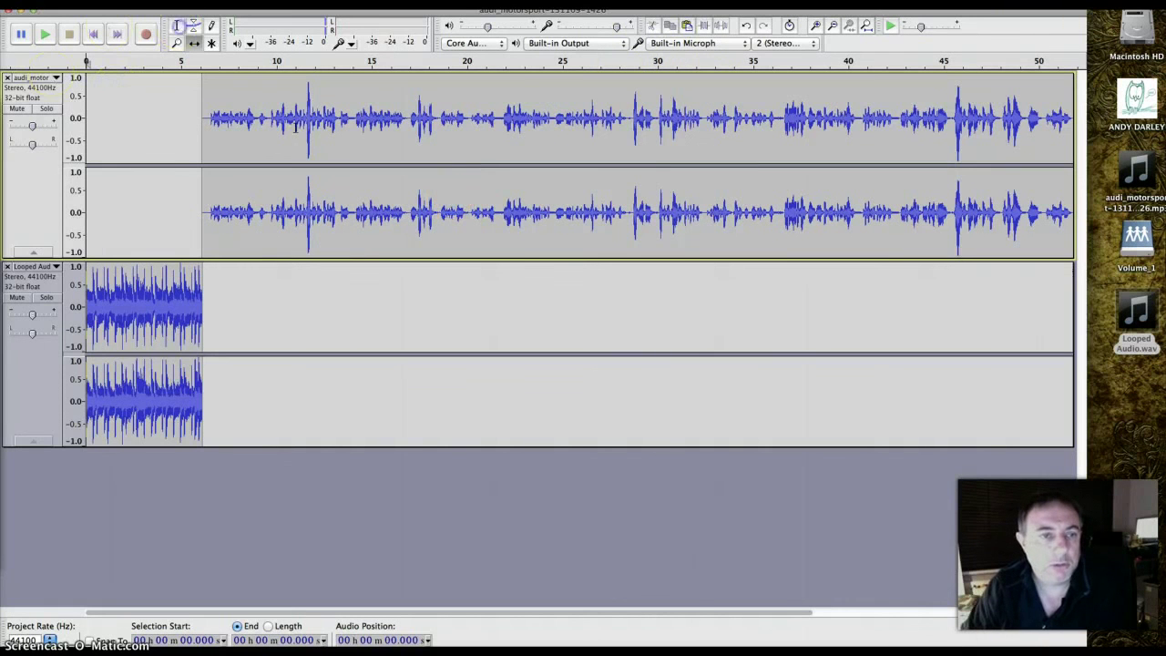
{"action": "left_click_drag", "start_coordinate": [483, 217], "coordinate": [528, 214]}
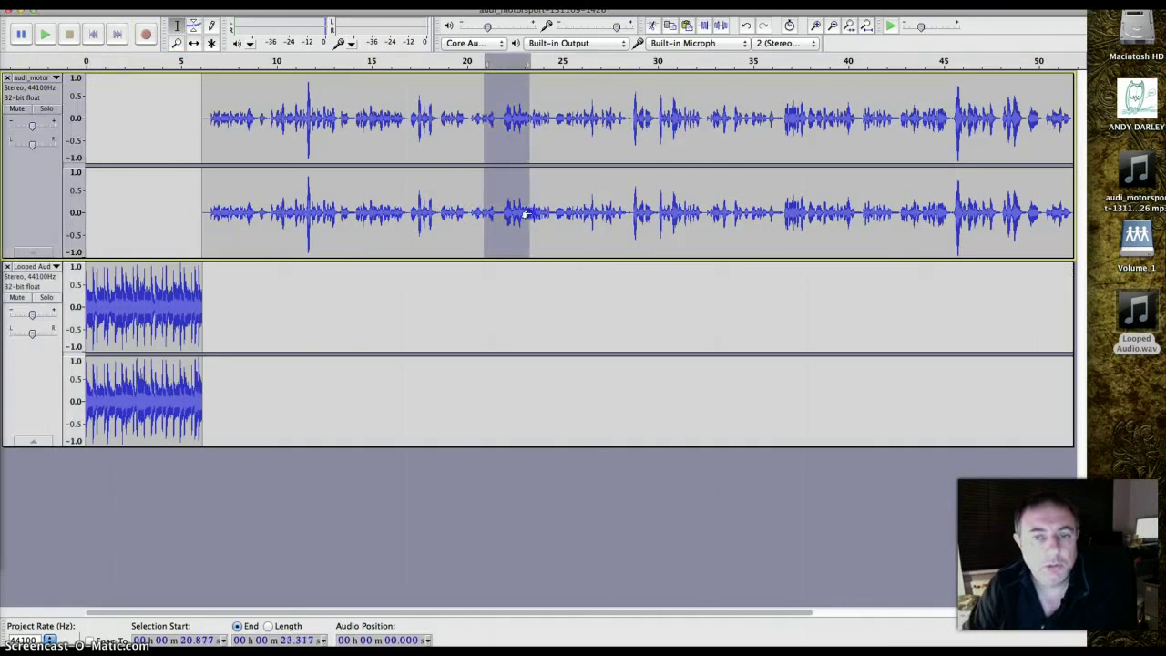
{"action": "left_click", "coordinate": [815, 26]}
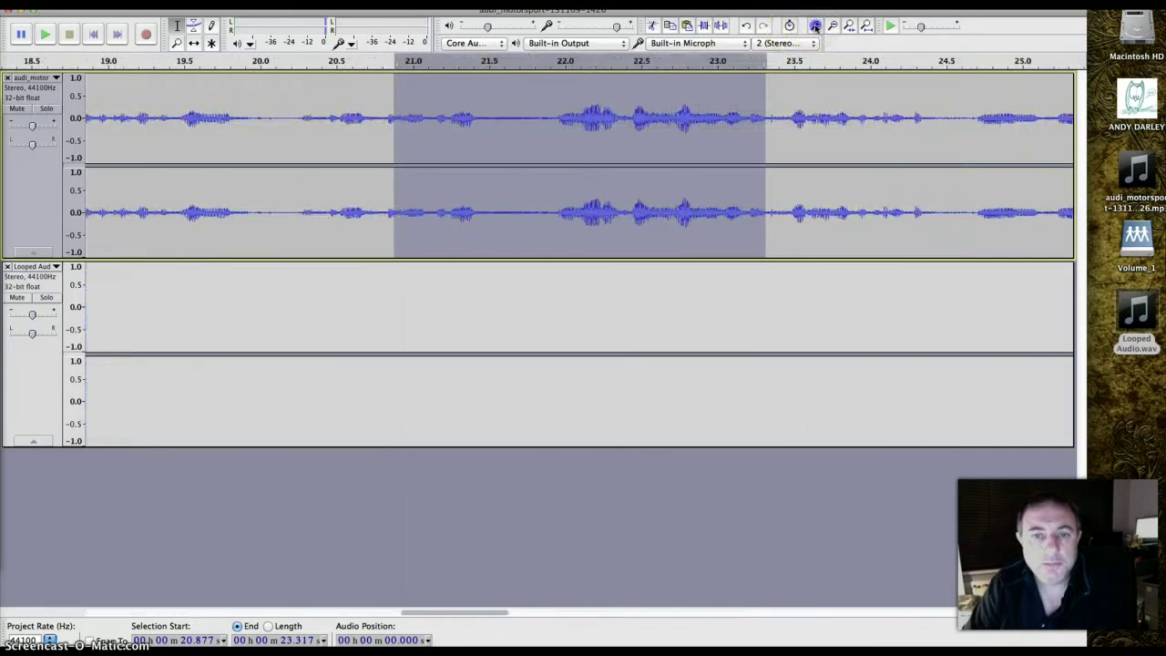
{"action": "left_click", "coordinate": [384, 199]}
{"action": "key", "text": "space"}
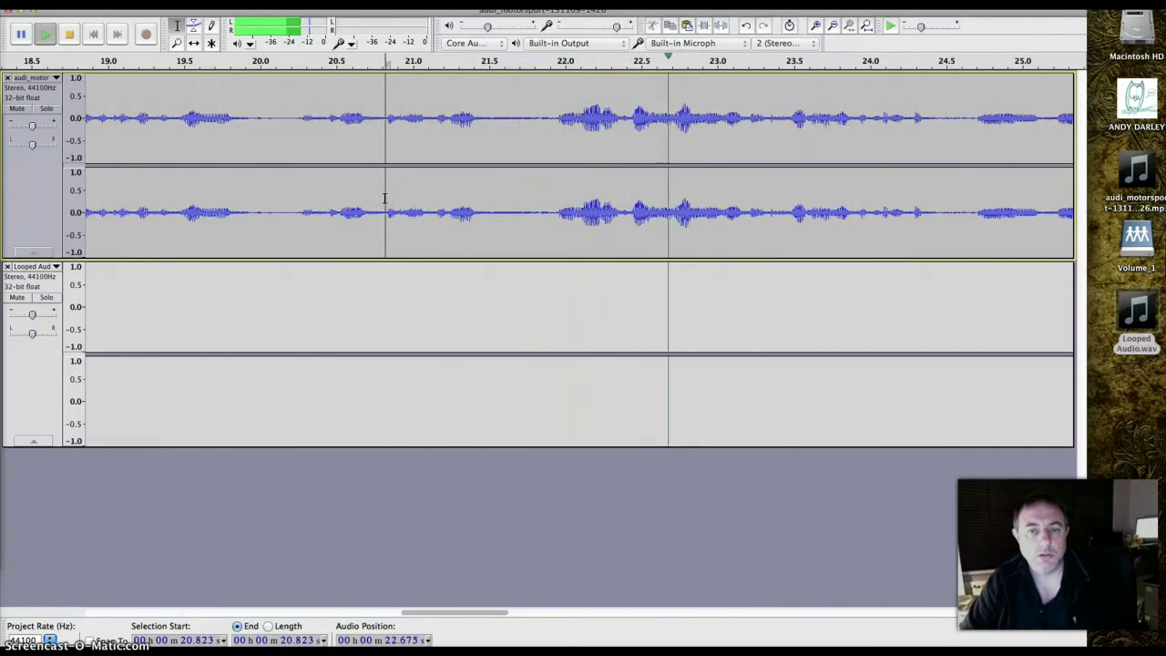
{"action": "left_click", "coordinate": [415, 202]}
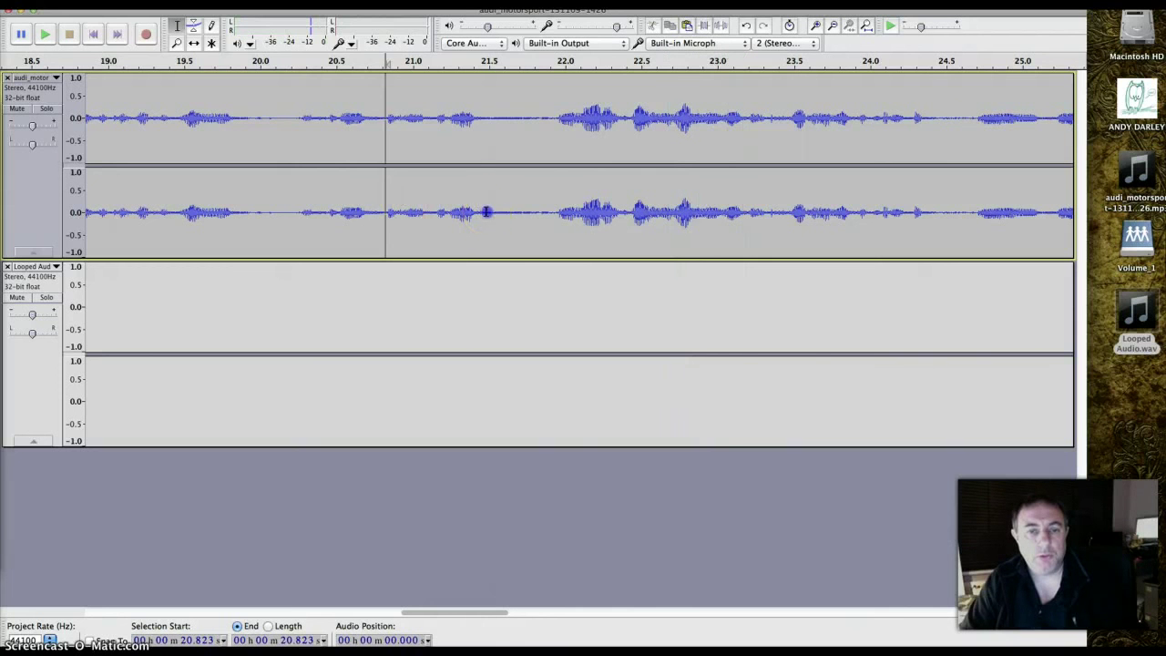
Delete the 21.479–21.924 s pause, play it back twice, then undo and fit the project.
{"action": "left_click_drag", "start_coordinate": [486, 211], "coordinate": [553, 214]}
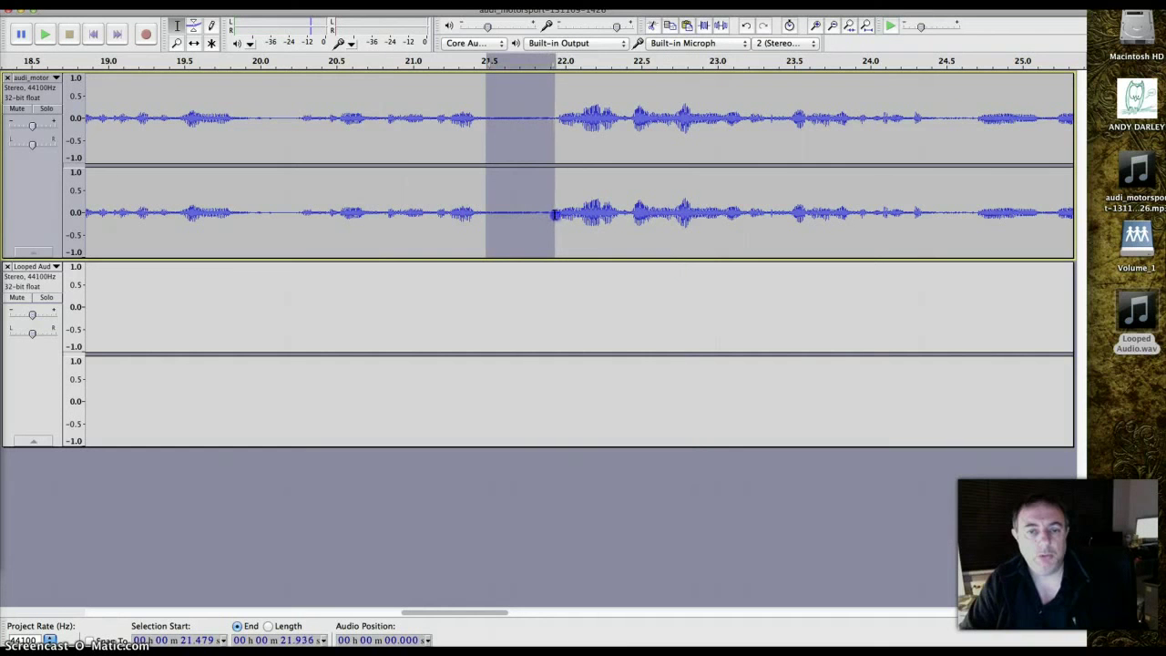
{"action": "key", "text": "Delete"}
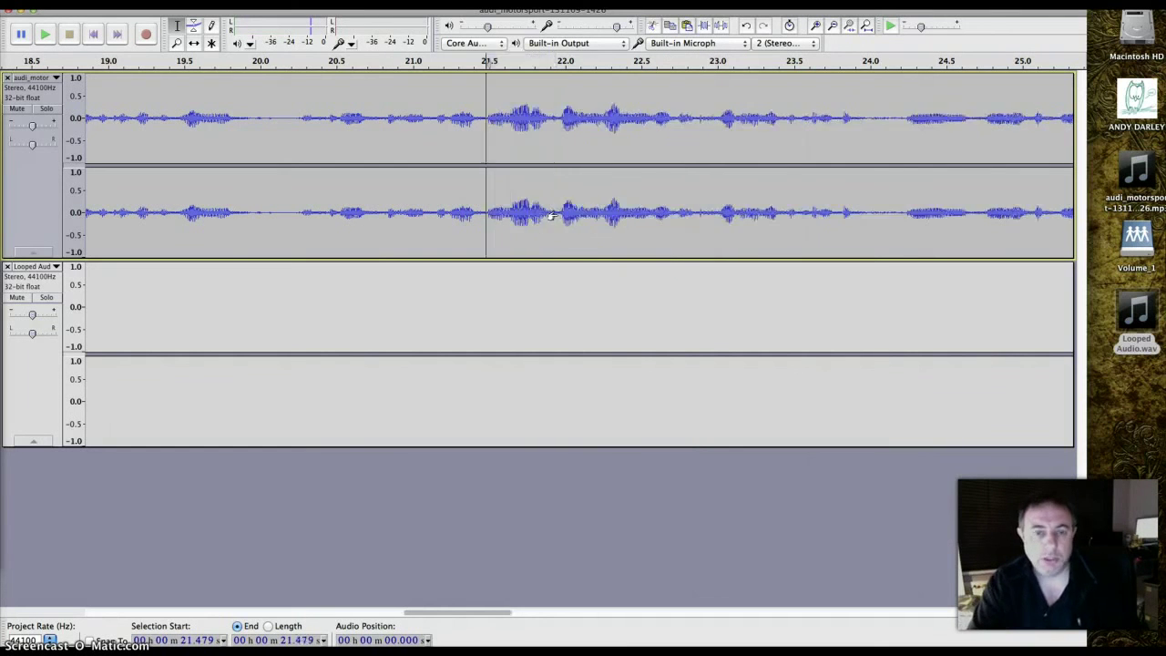
{"action": "left_click", "coordinate": [362, 193]}
{"action": "key", "text": "space"}
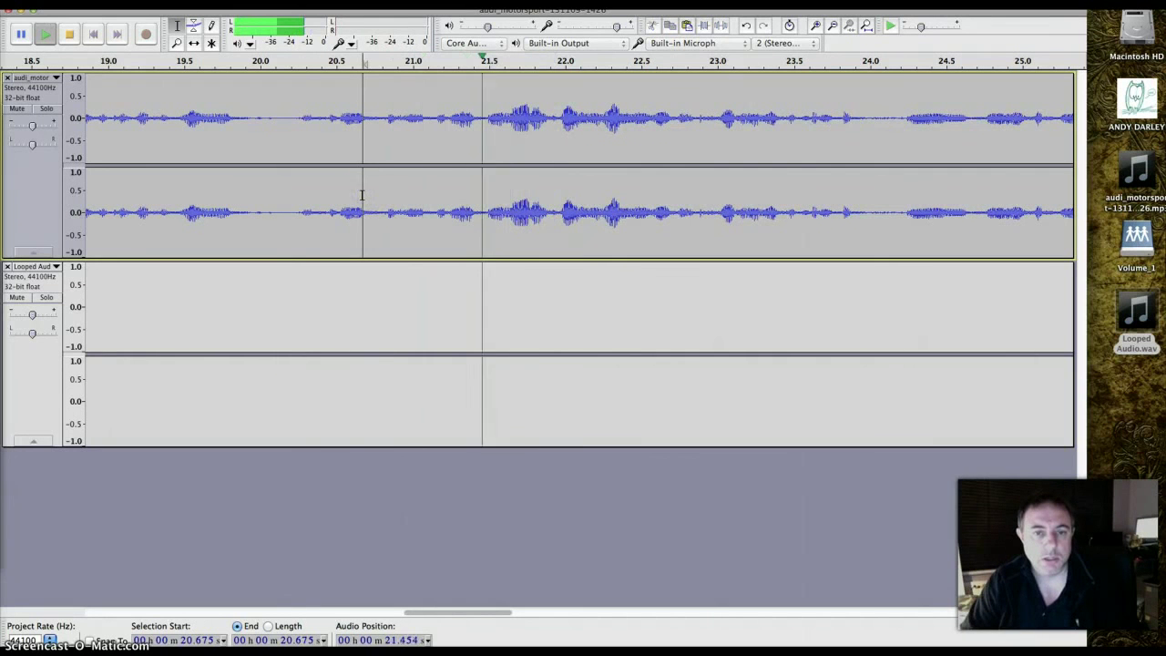
{"action": "key", "text": "space"}
{"action": "left_click", "coordinate": [393, 196]}
{"action": "key", "text": "space"}
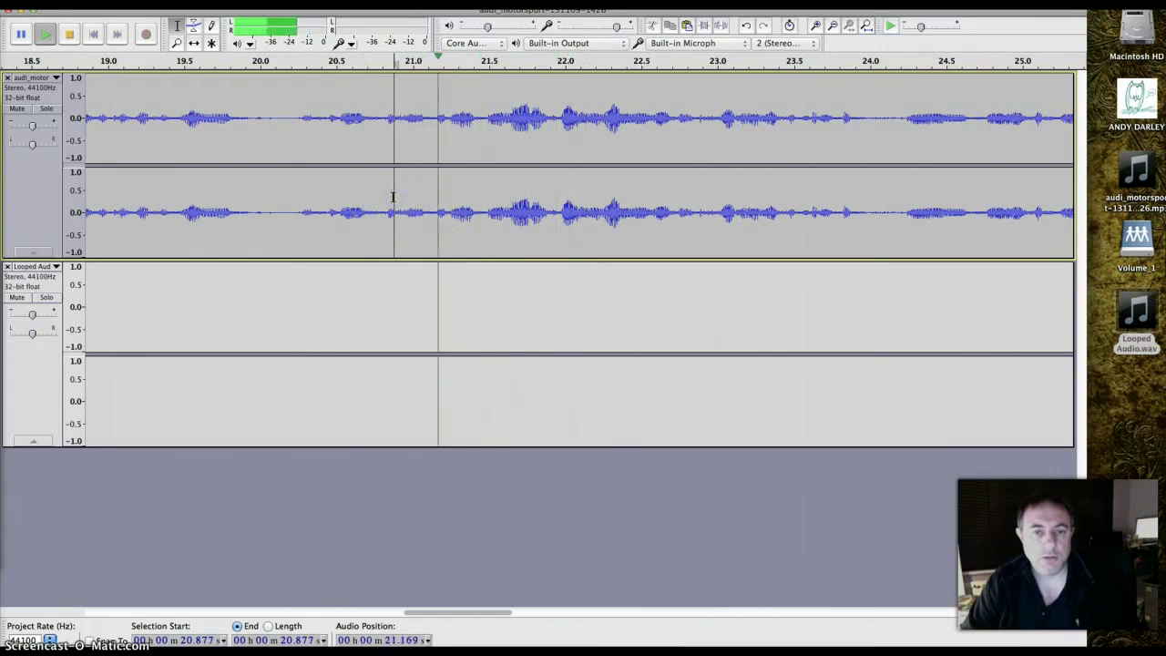
{"action": "key", "text": "space"}
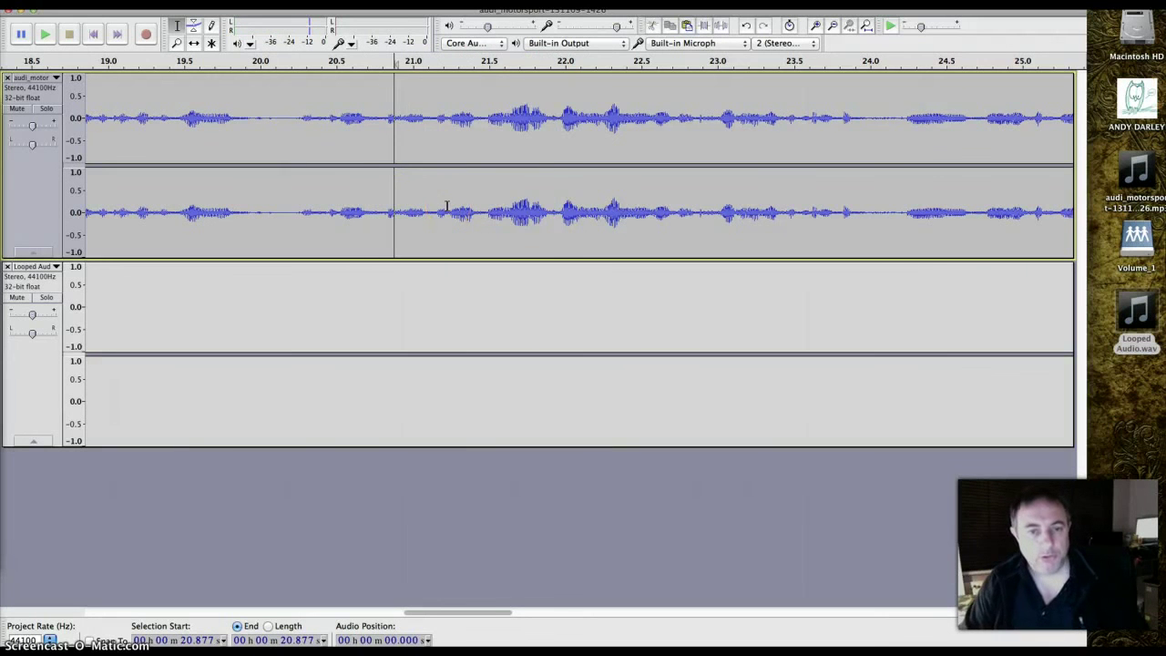
{"action": "left_click", "coordinate": [438, 122]}
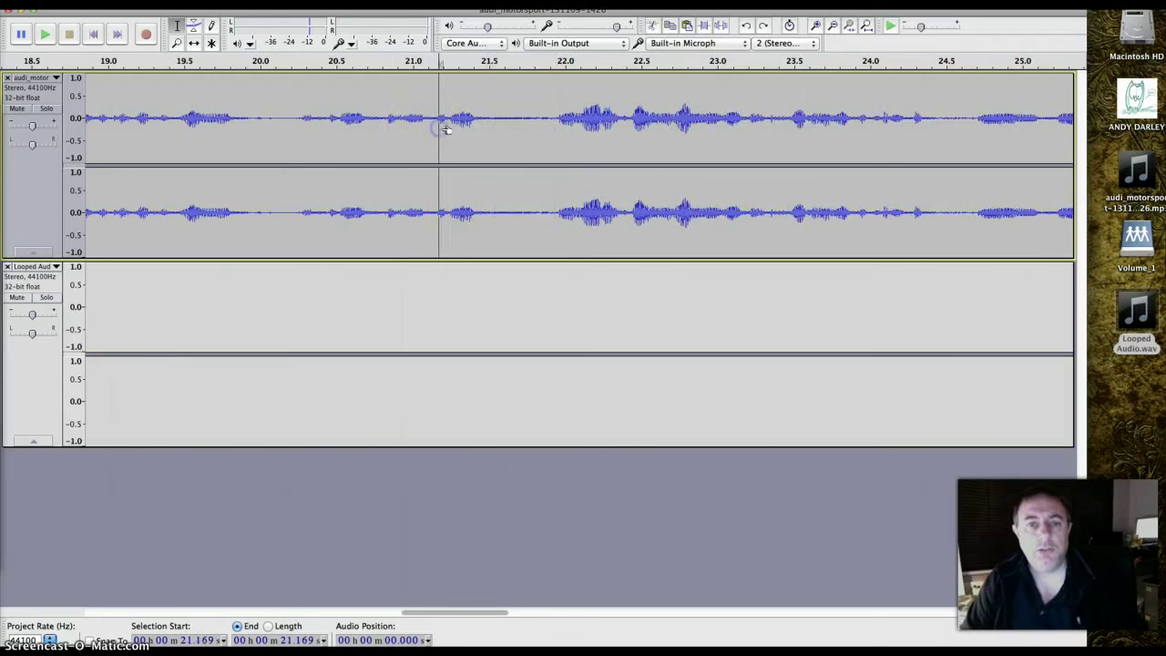
{"action": "left_click", "coordinate": [867, 26]}
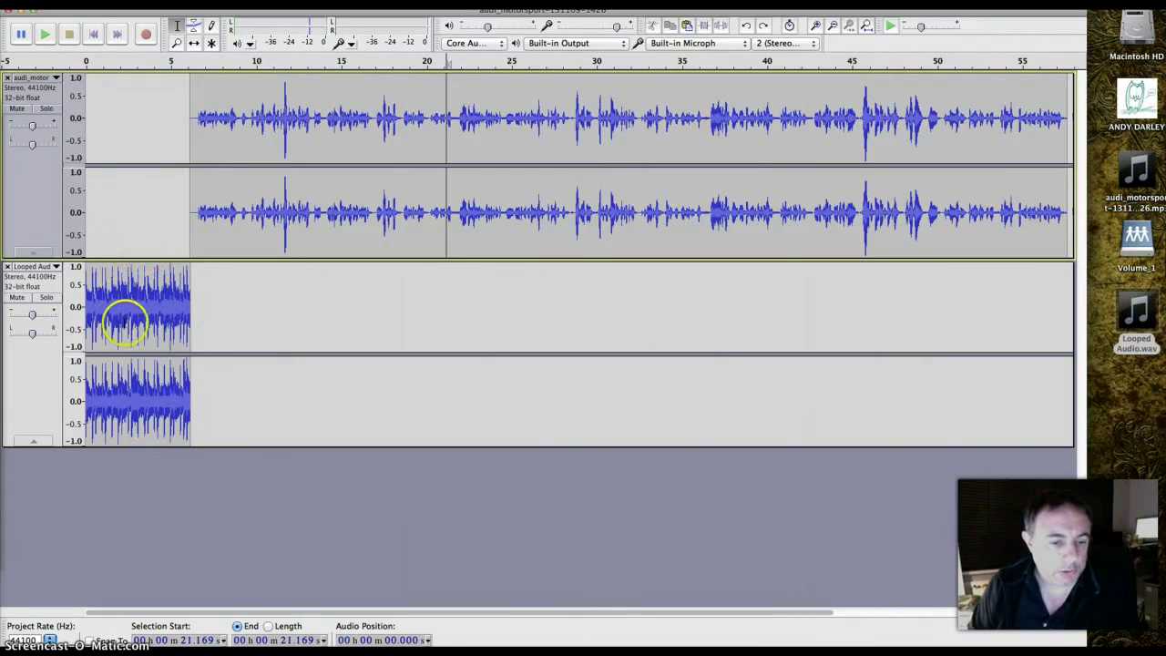
Apply Fade Out to the Looped Audio clip from 4.683 to 6.129 seconds.
{"action": "left_click", "coordinate": [128, 317]}
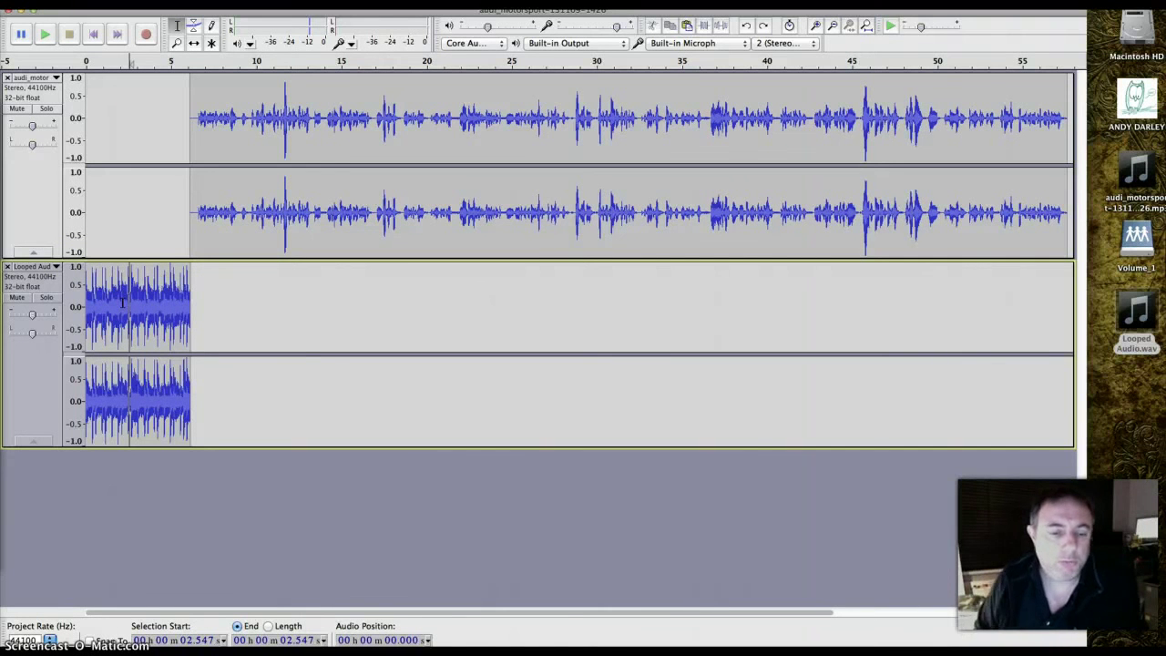
{"action": "left_click", "coordinate": [816, 26]}
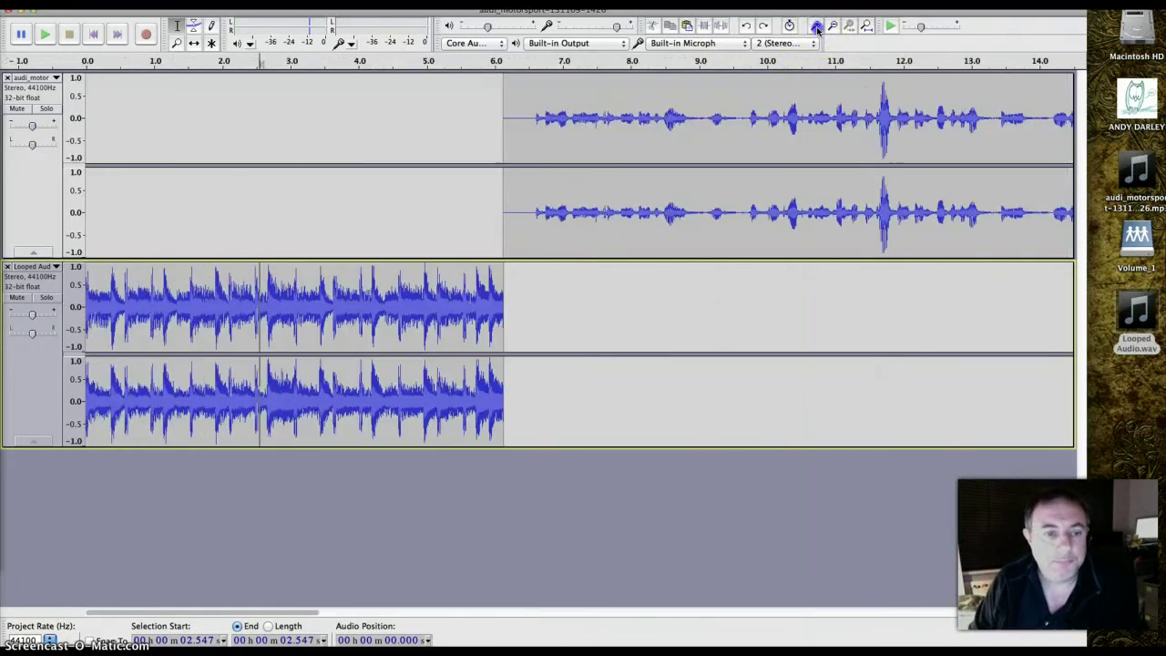
{"action": "left_click", "coordinate": [816, 27]}
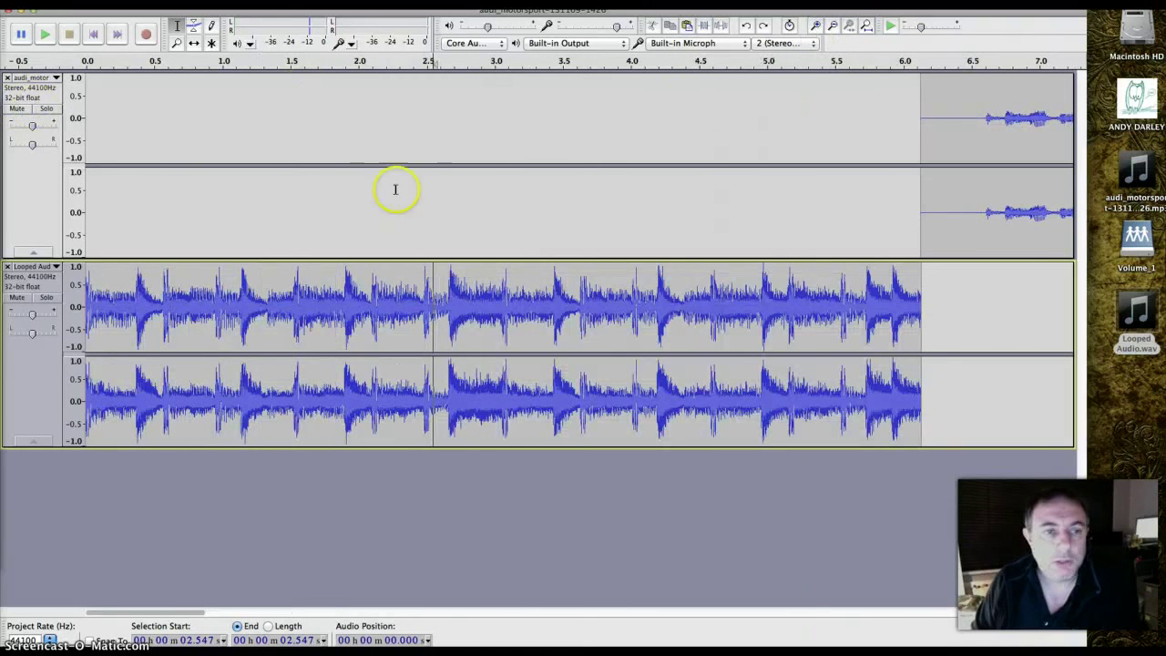
{"action": "left_click_drag", "start_coordinate": [725, 282], "coordinate": [739, 284]}
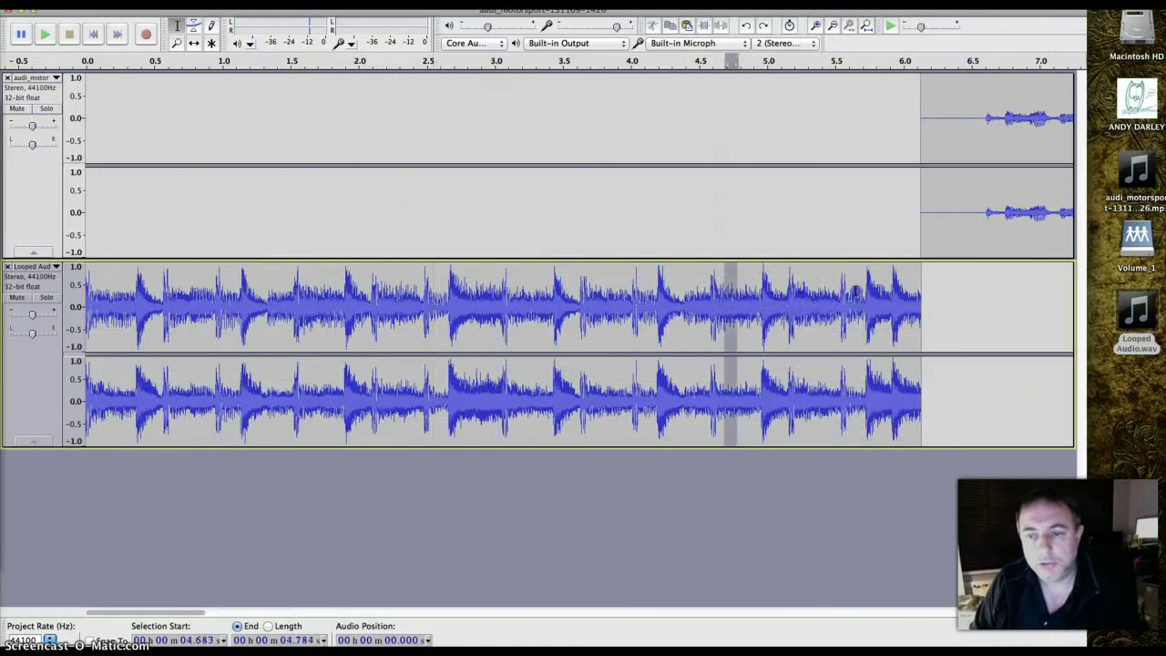
{"action": "left_click_drag", "start_coordinate": [856, 291], "coordinate": [908, 294]}
{"action": "left_click_drag", "start_coordinate": [922, 294], "coordinate": [923, 295]}
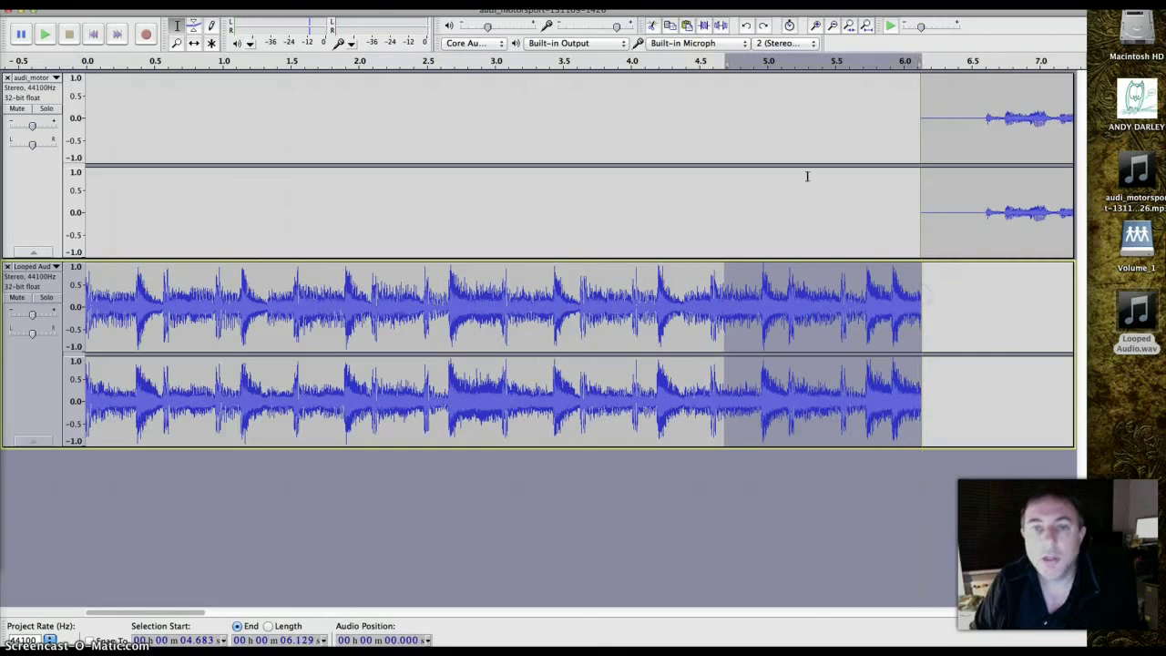
{"action": "left_click", "coordinate": [359, 20]}
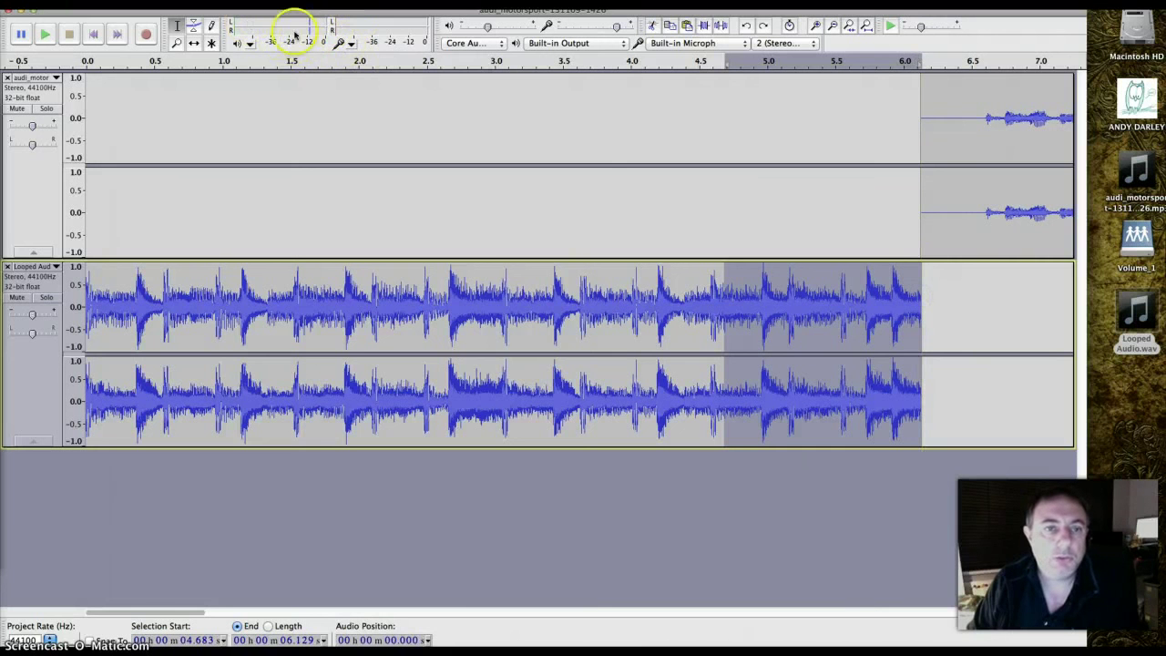
{"action": "left_click", "coordinate": [300, 4]}
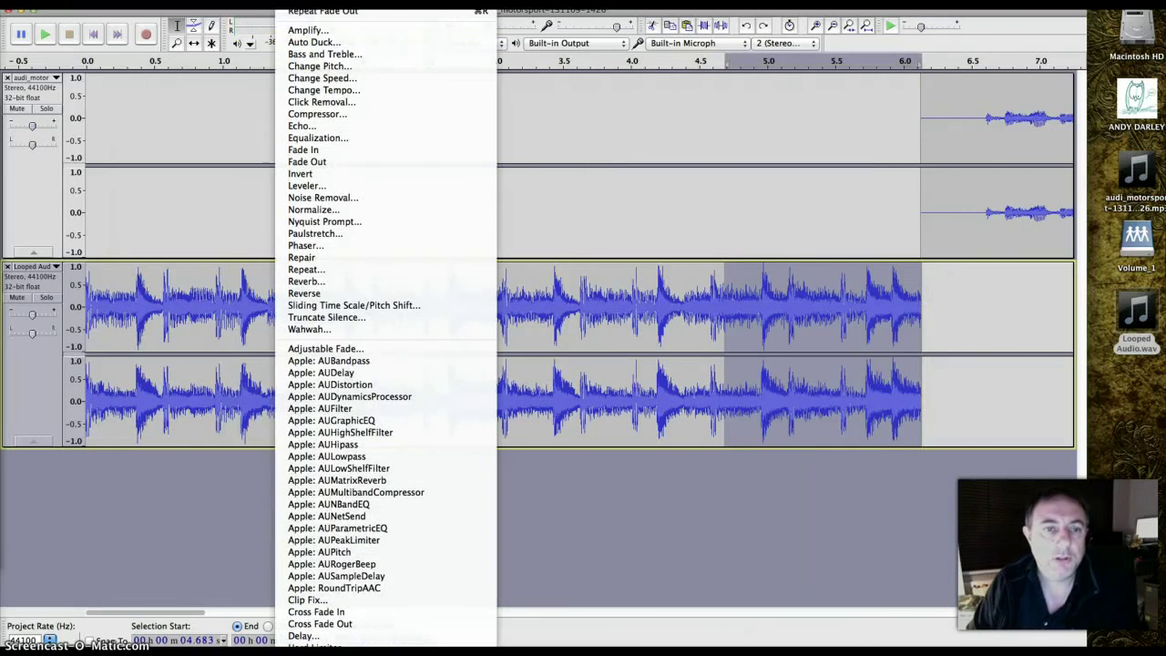
{"action": "left_click", "coordinate": [310, 163]}
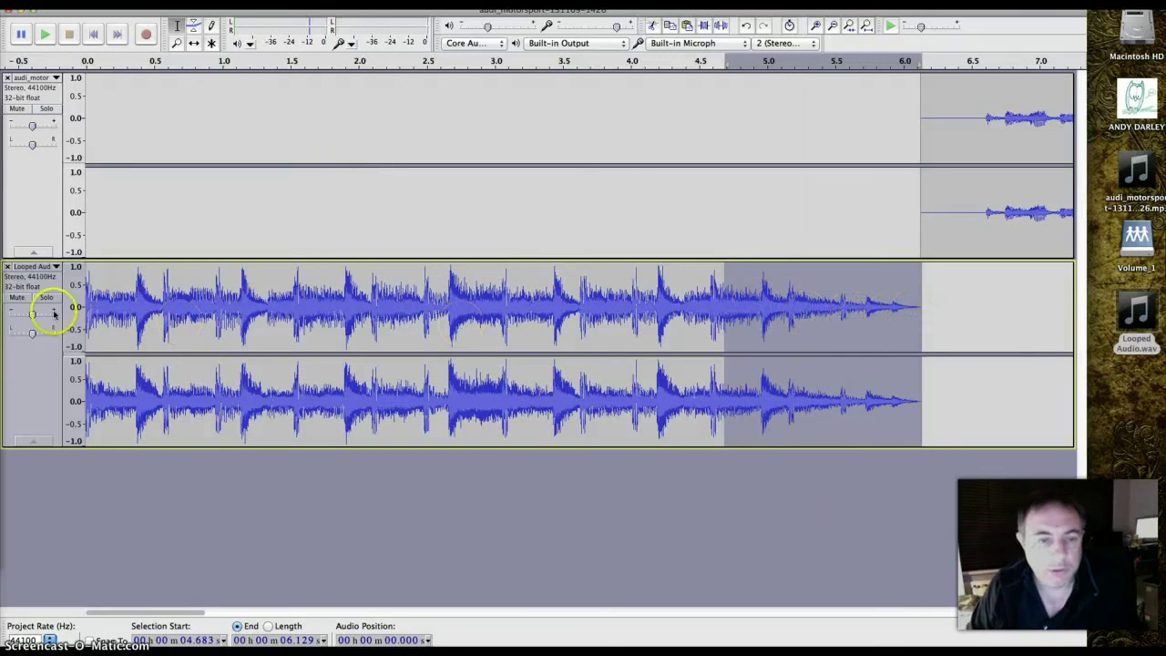
Apply Fade In to the first 0.05–0.57 seconds of the Looped Audio clip.
{"action": "left_click_drag", "start_coordinate": [164, 301], "coordinate": [94, 301]}
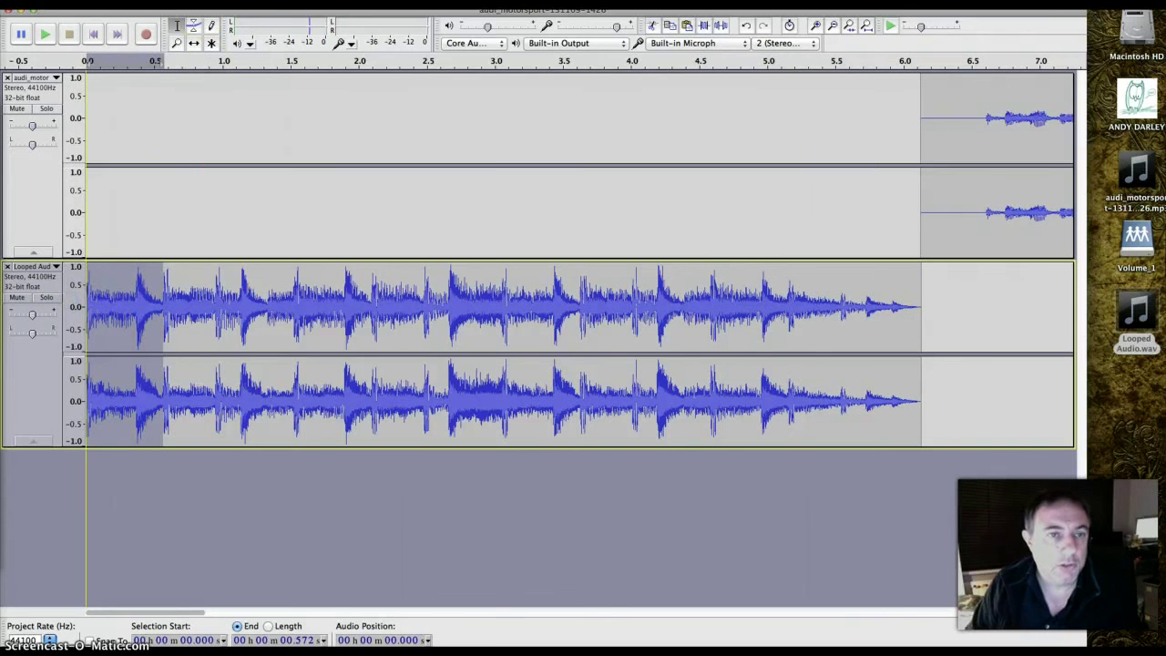
{"action": "left_click", "coordinate": [301, 2]}
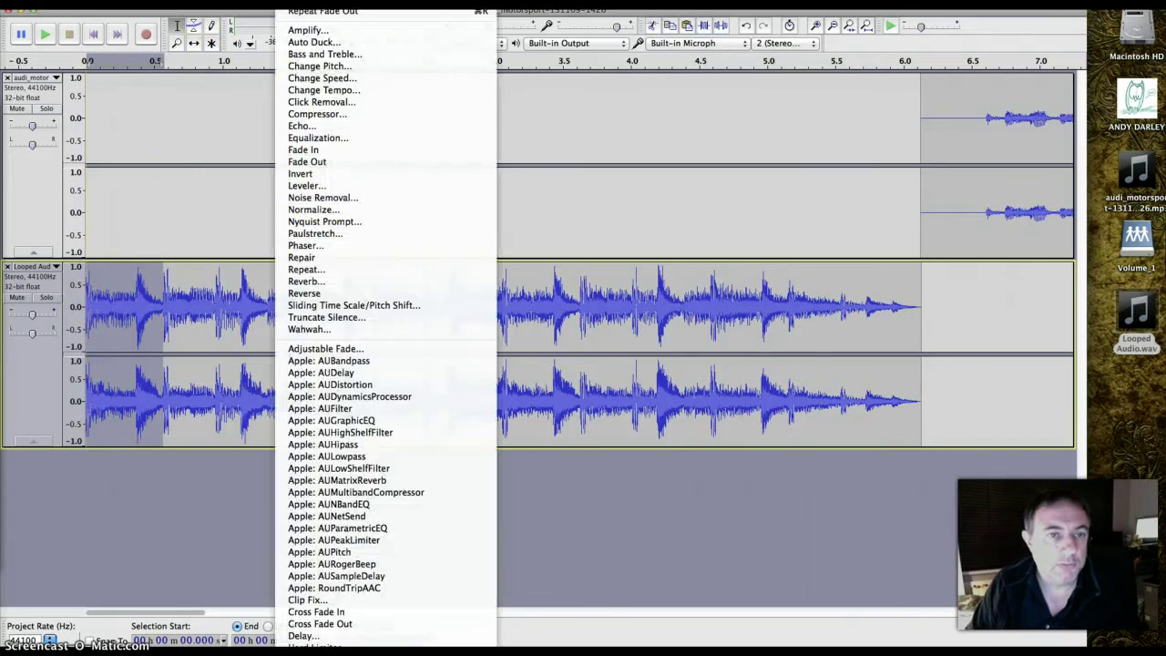
{"action": "left_click", "coordinate": [314, 149]}
{"action": "left_click", "coordinate": [208, 300]}
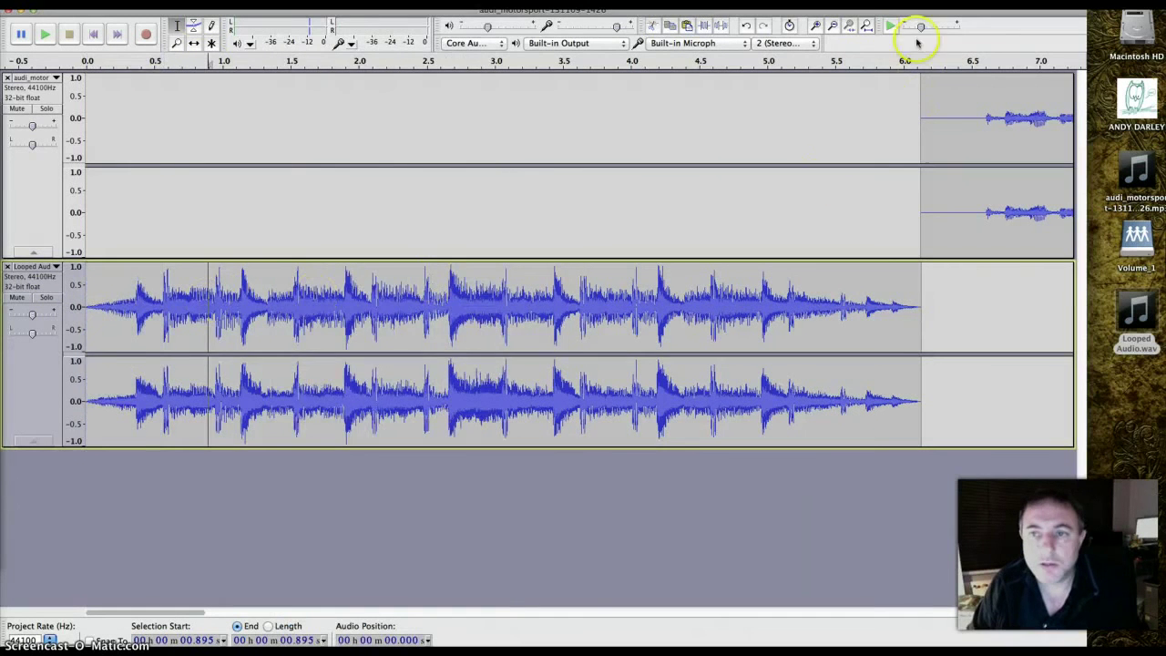
Fit the project in view and play it from the start, then stop playback.
{"action": "left_click", "coordinate": [867, 27]}
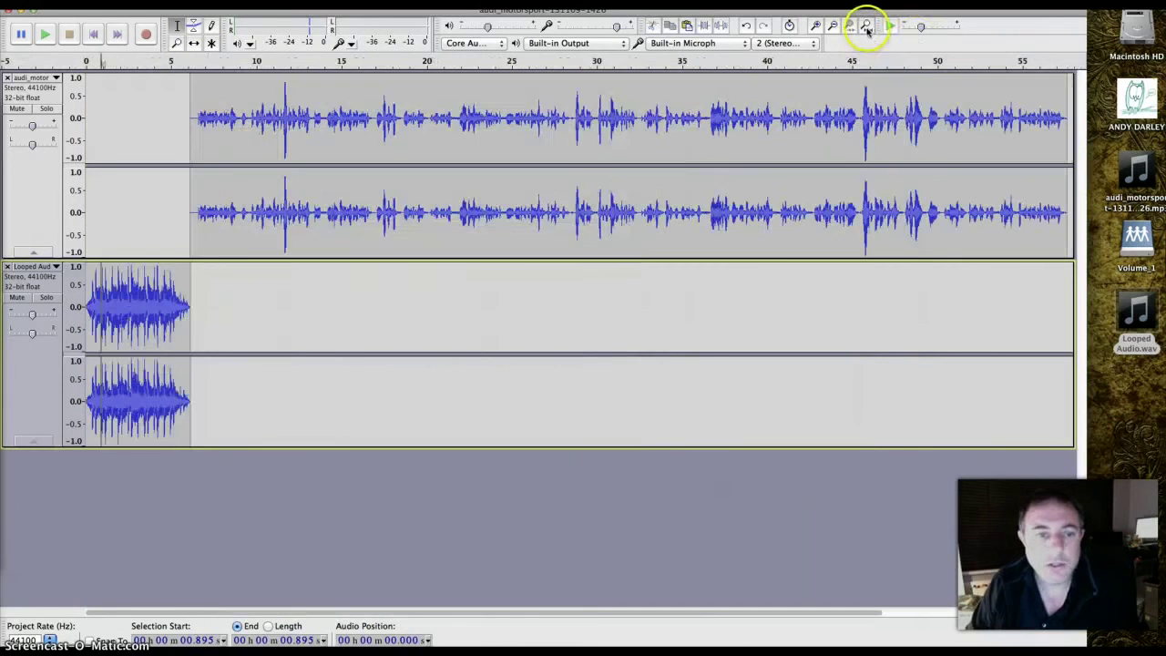
{"action": "left_click", "coordinate": [95, 34]}
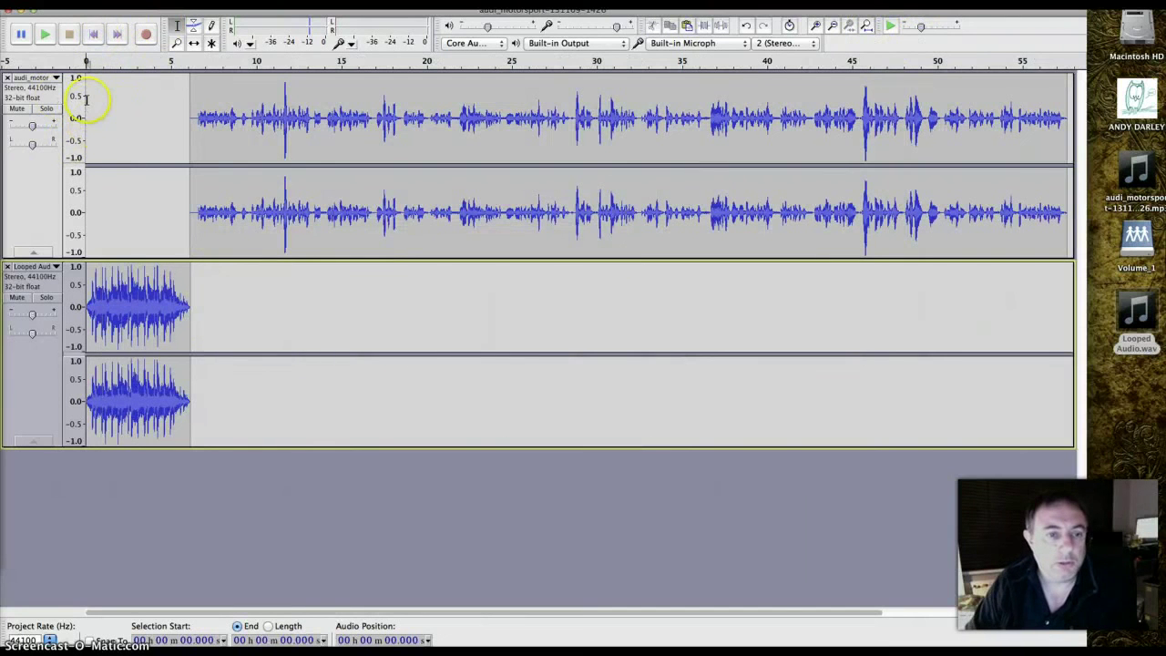
{"action": "left_click", "coordinate": [46, 36]}
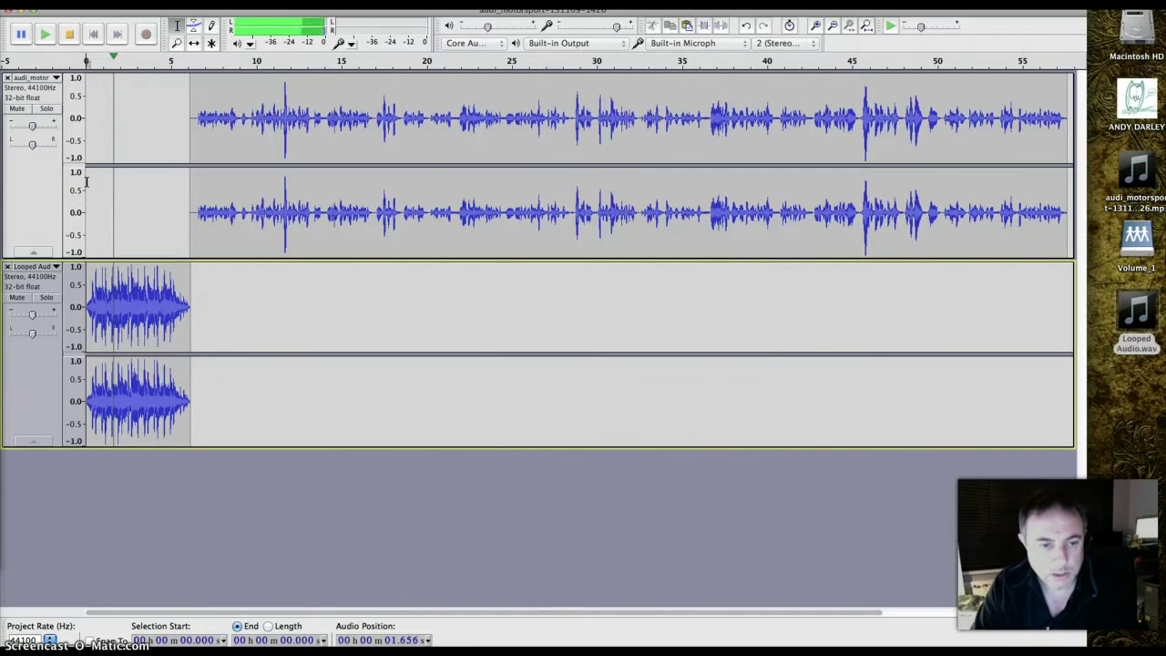
{"action": "key", "text": "XF86AudioLowerVolume"}
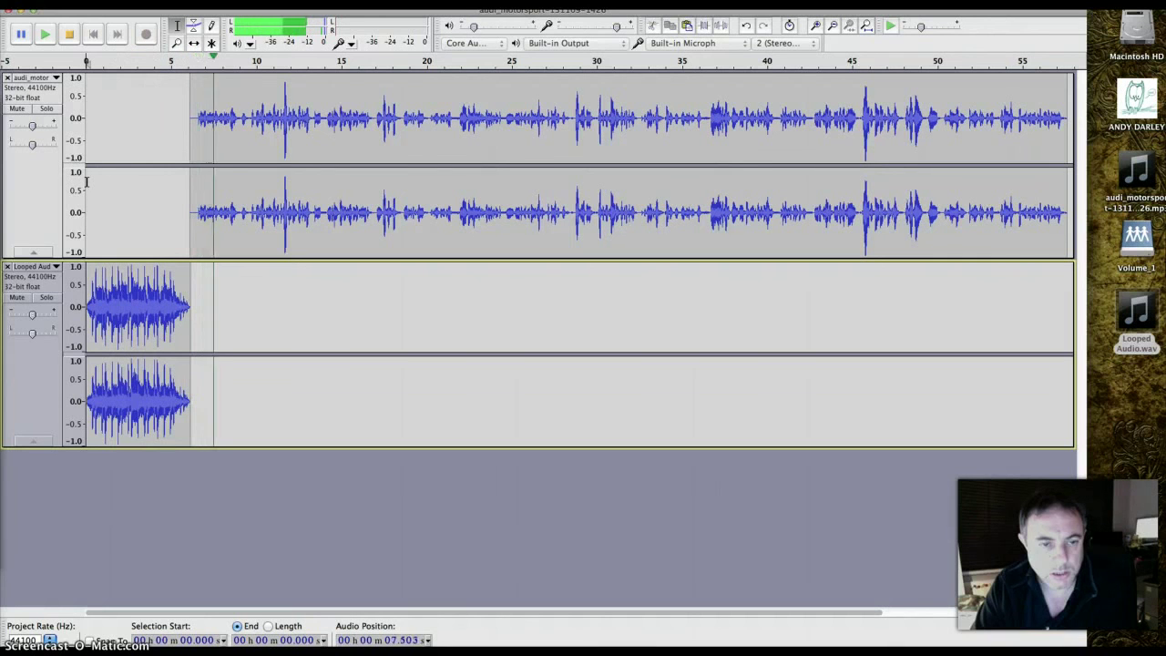
{"action": "key", "text": "space"}
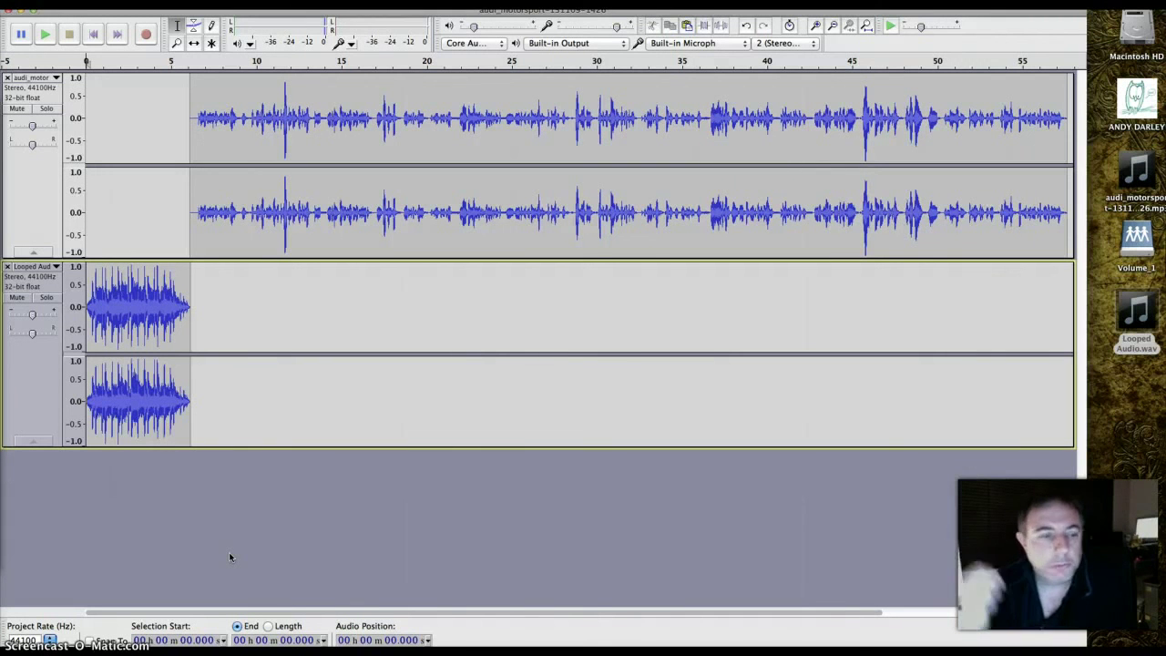
Lower the Looped Audio track's gain slider to about -20 dB.
{"action": "left_click", "coordinate": [32, 315]}
{"action": "left_click_drag", "start_coordinate": [22, 315], "coordinate": [15, 316]}
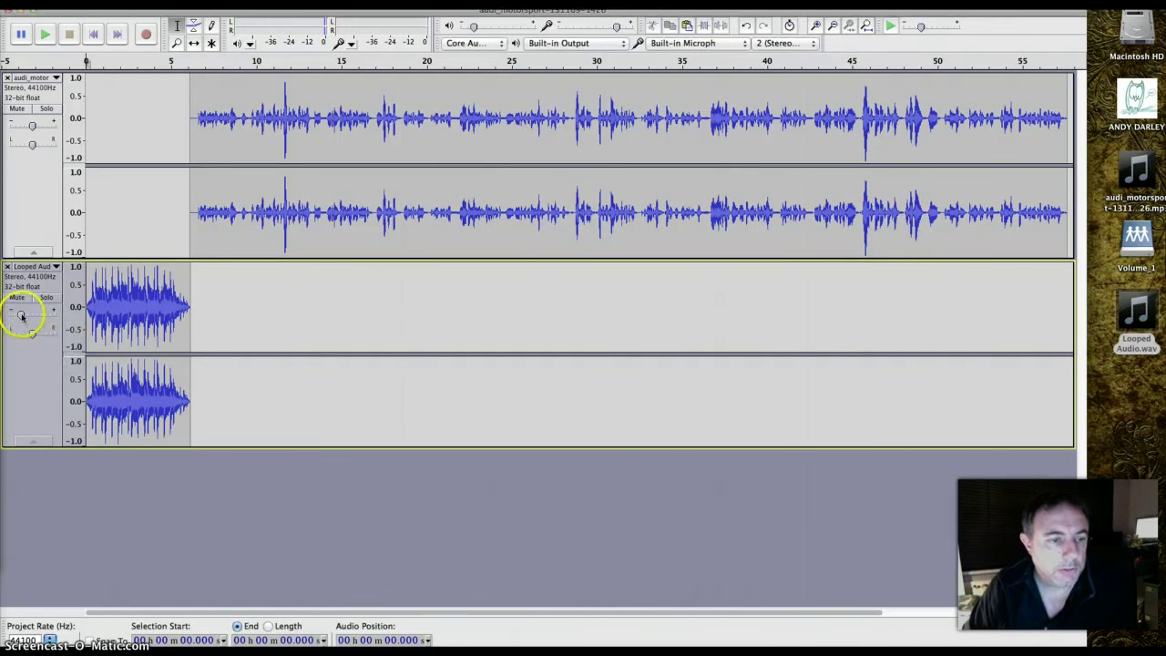
{"action": "left_click", "coordinate": [18, 316]}
{"action": "left_click_drag", "start_coordinate": [18, 316], "coordinate": [18, 317]}
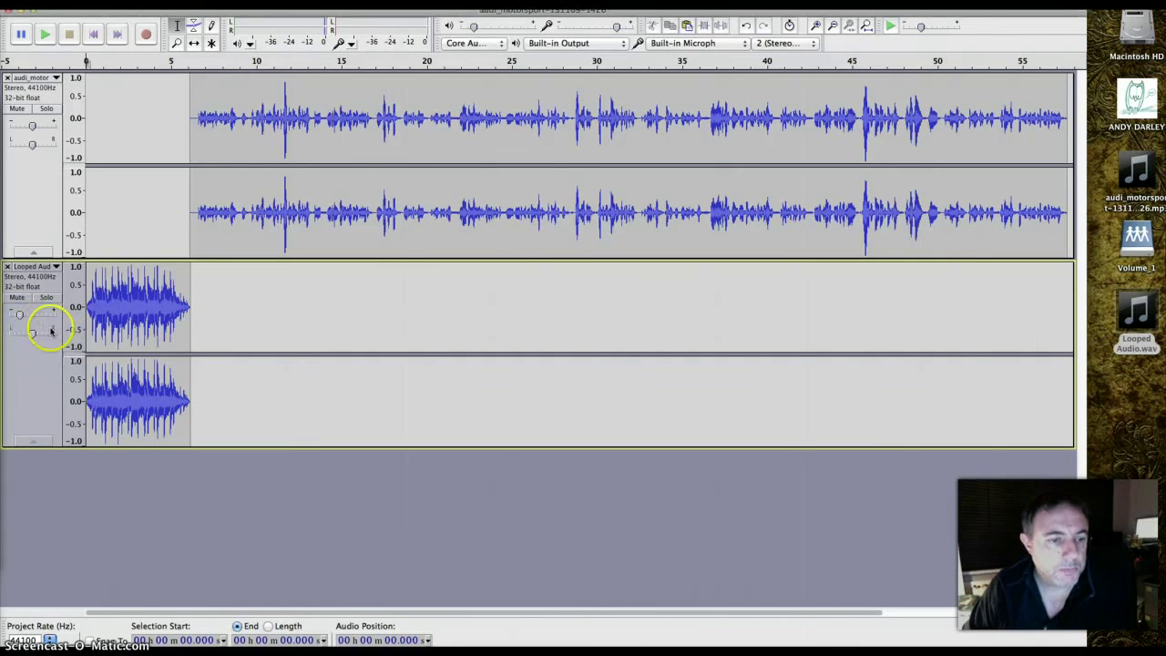
Play the mix from the start to check the music-to-interview balance, then stop.
{"action": "left_click", "coordinate": [45, 35]}
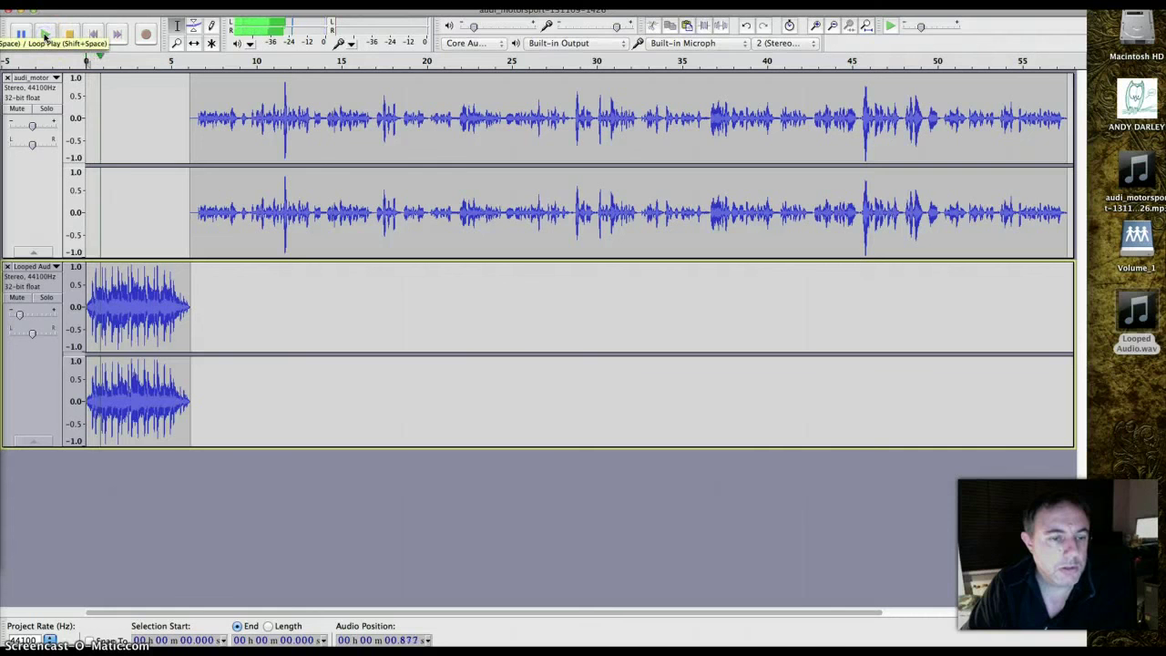
{"action": "key", "text": "XF86AudioLowerVolume"}
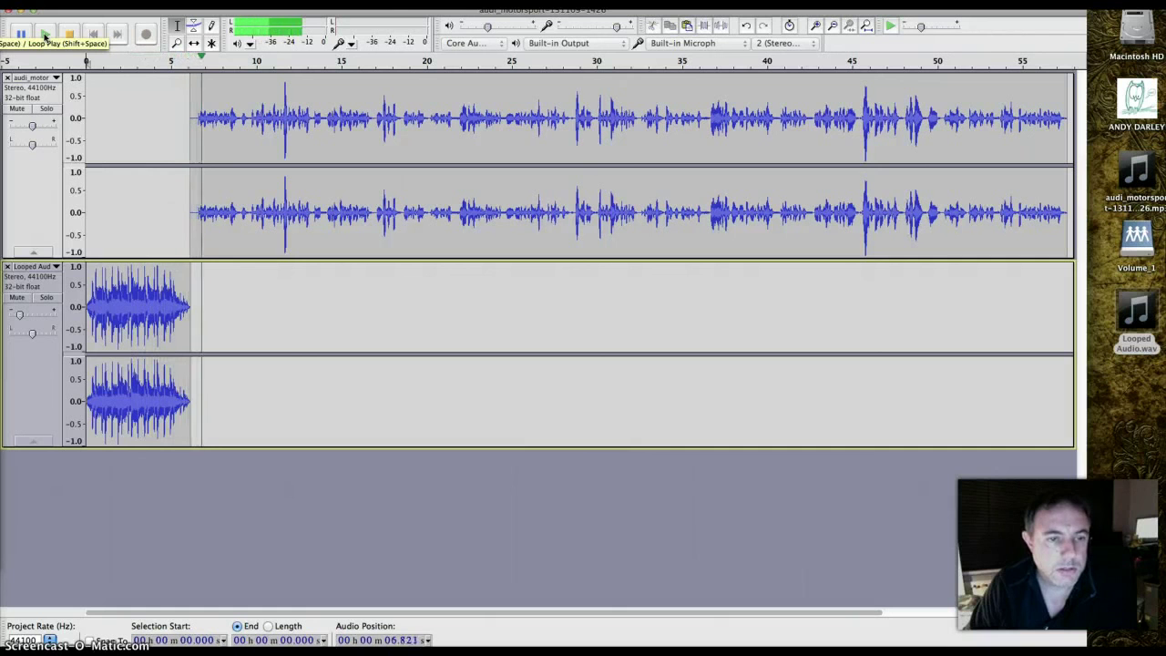
{"action": "left_click", "coordinate": [44, 37]}
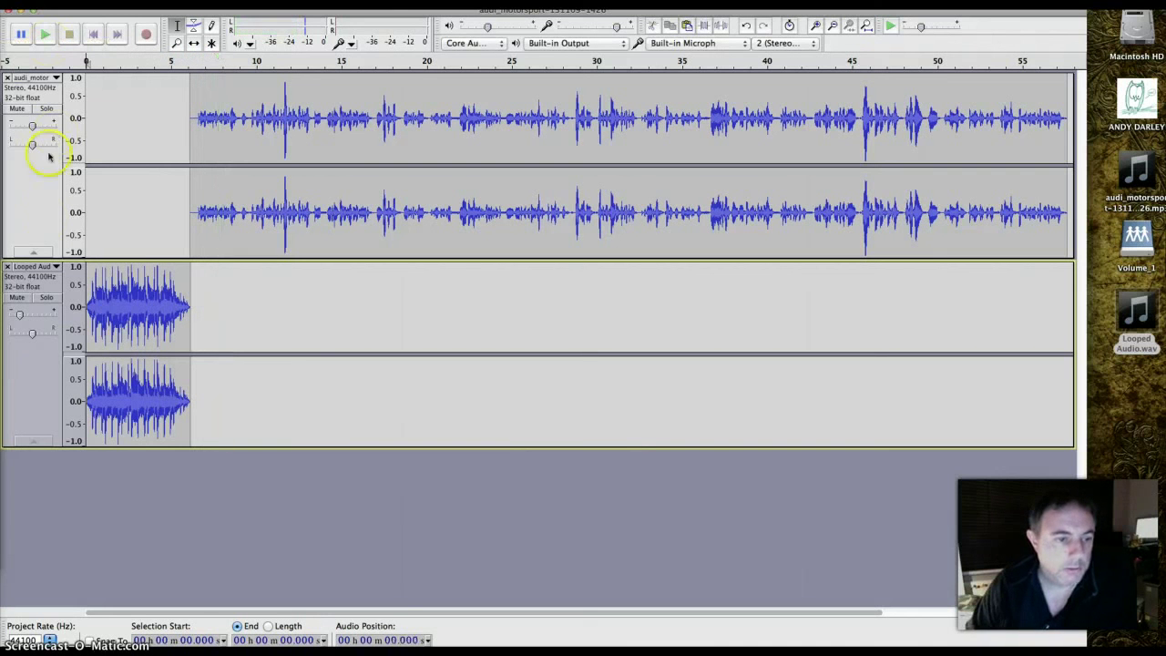
{"action": "left_click", "coordinate": [20, 315]}
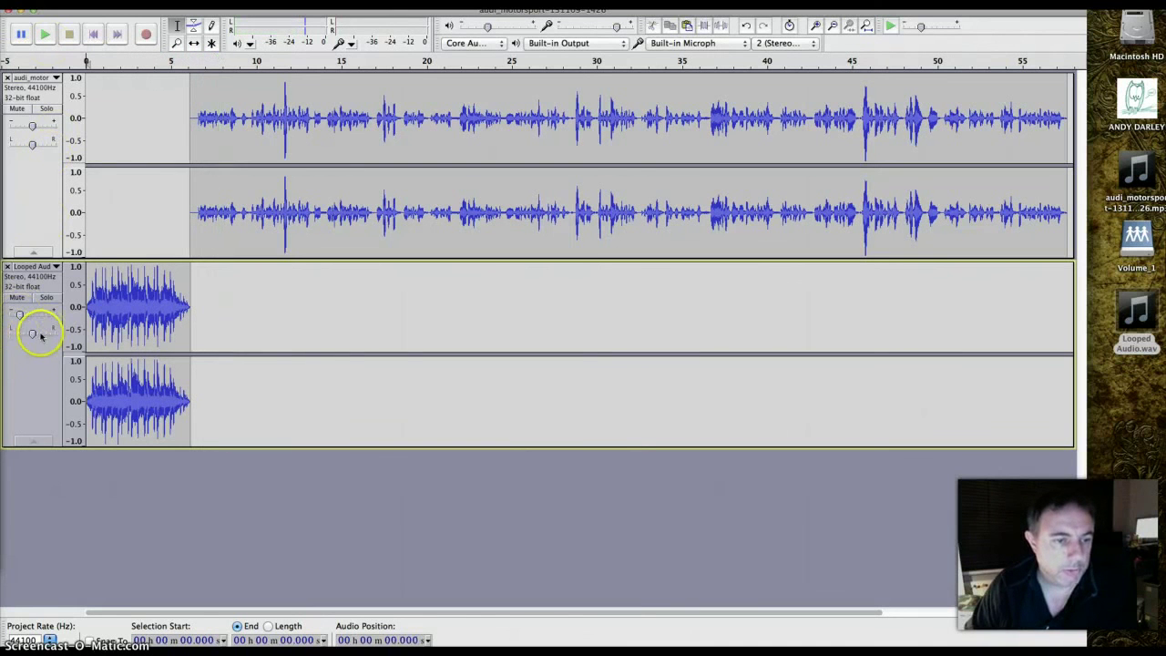
{"action": "left_click", "coordinate": [54, 267]}
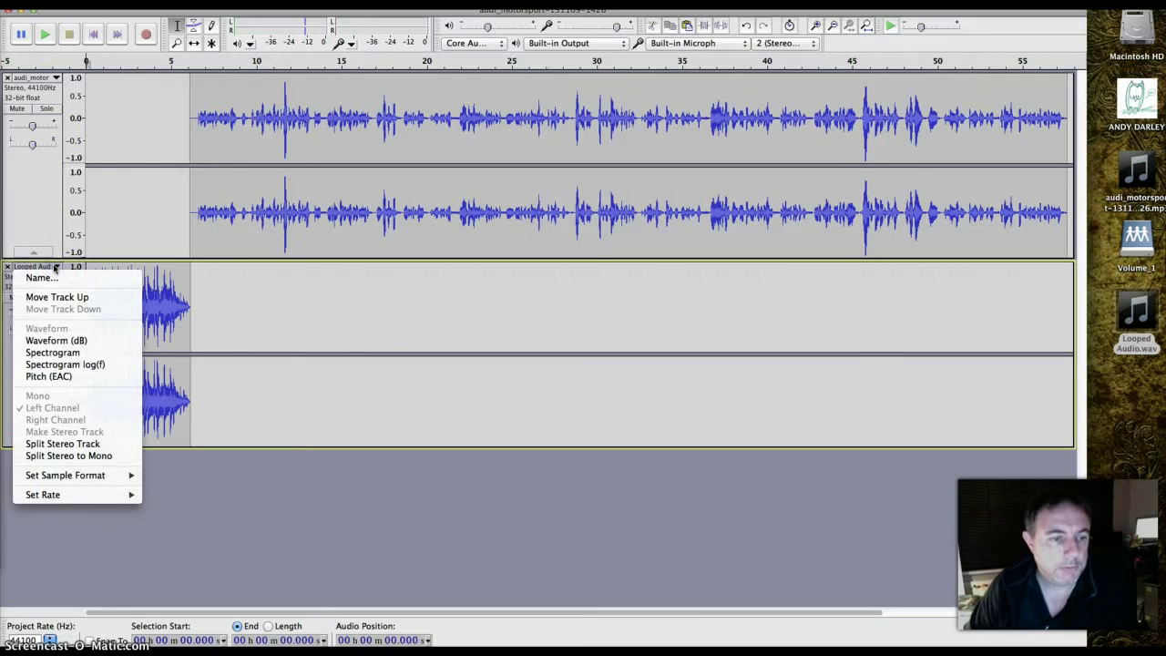
{"action": "left_click", "coordinate": [57, 410]}
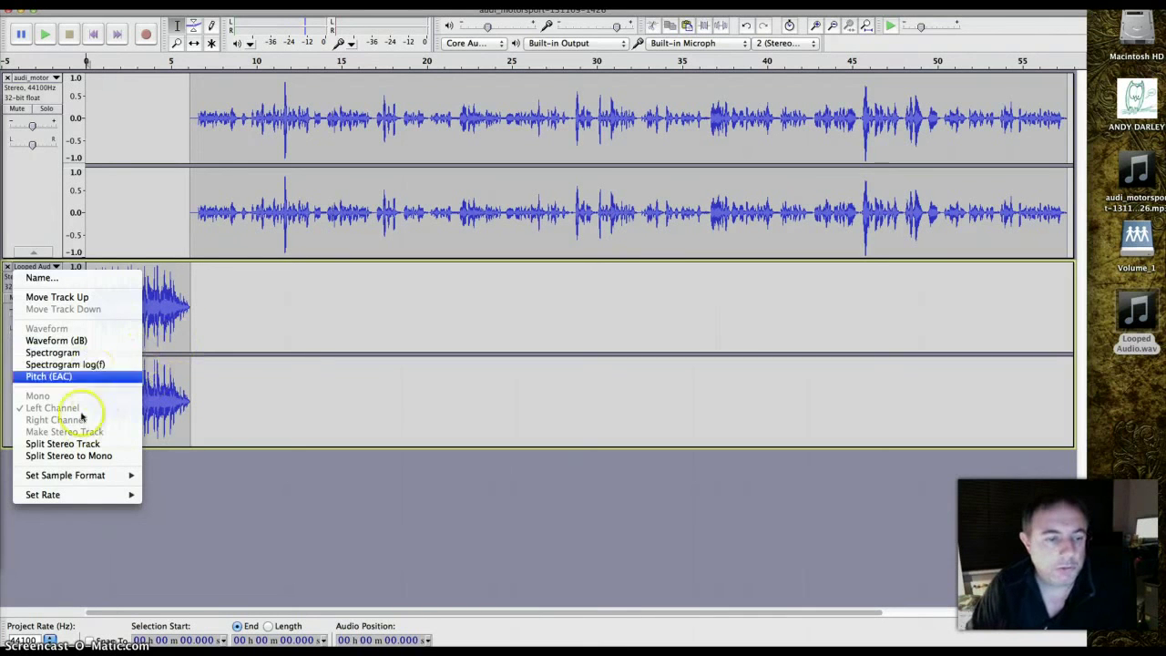
{"action": "left_click", "coordinate": [218, 308]}
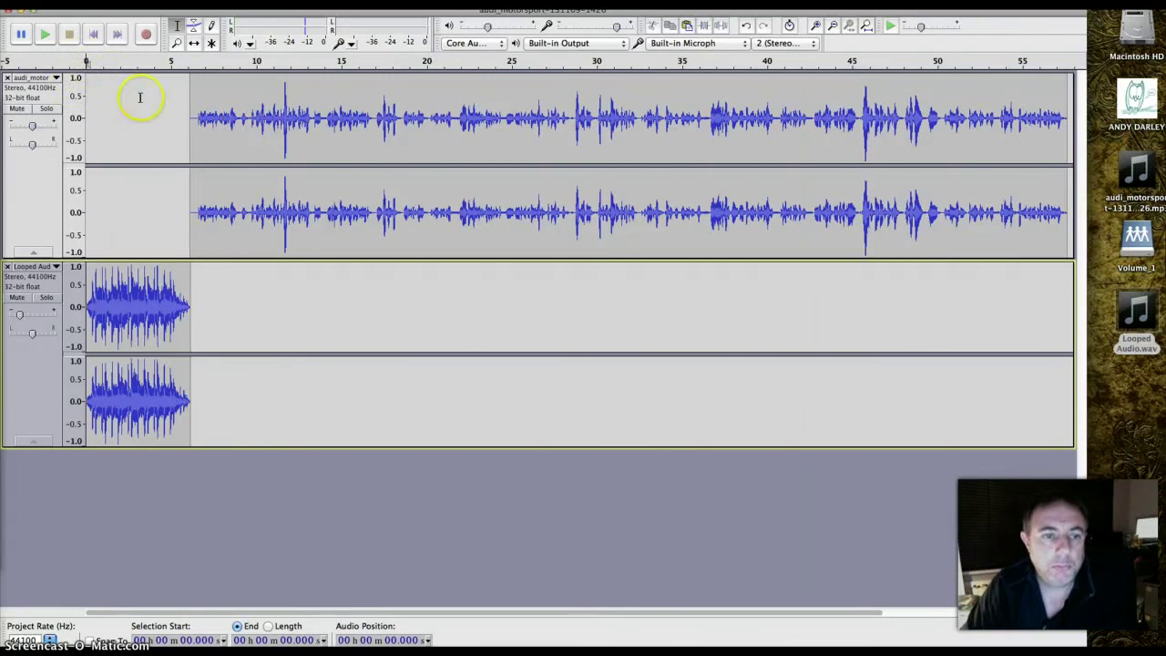
Play and pause the opening, select about 12 to 29.6 s, clear it, then stop.
{"action": "left_click", "coordinate": [43, 34]}
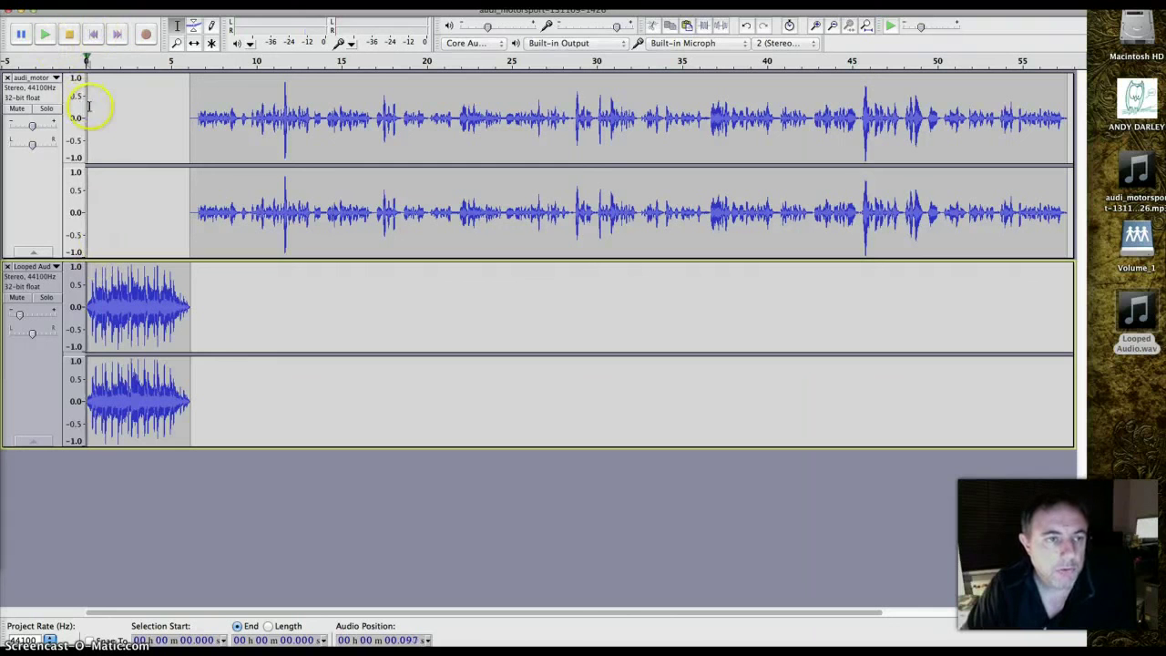
{"action": "left_click", "coordinate": [23, 37]}
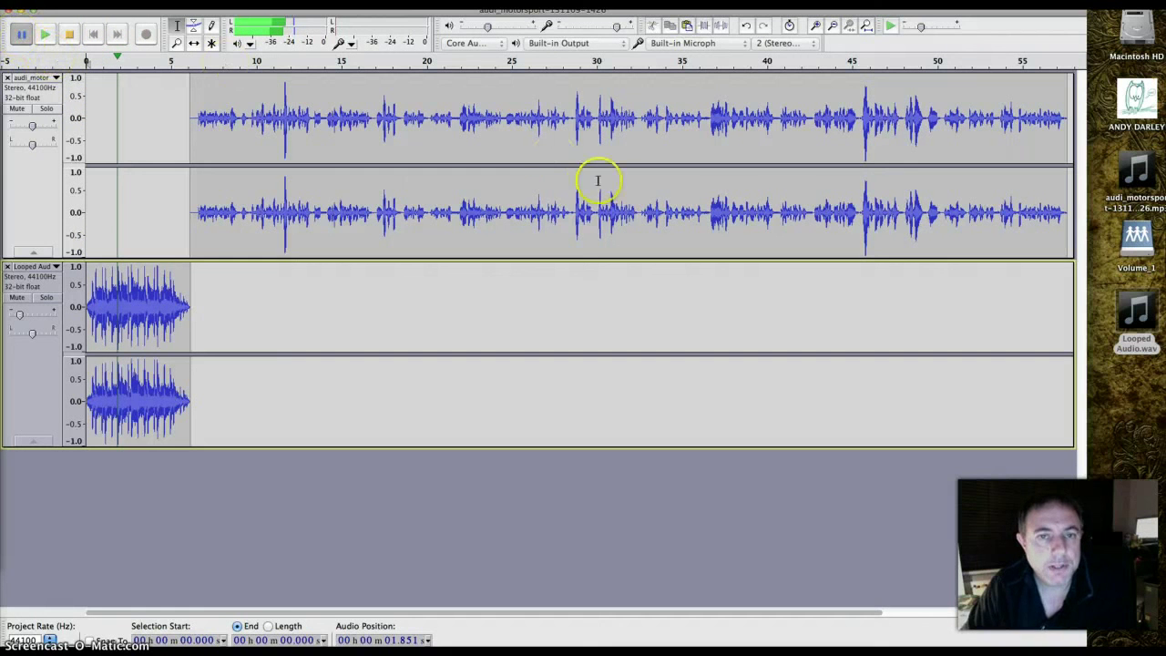
{"action": "left_click_drag", "start_coordinate": [290, 118], "coordinate": [589, 163]}
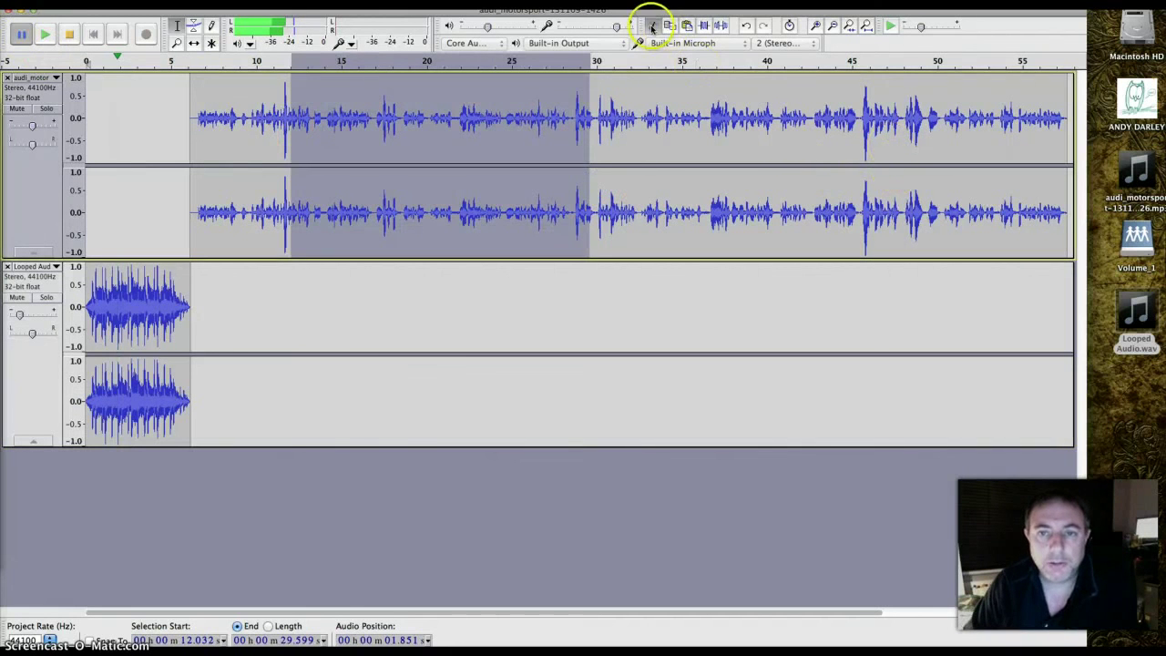
{"action": "left_click", "coordinate": [487, 123]}
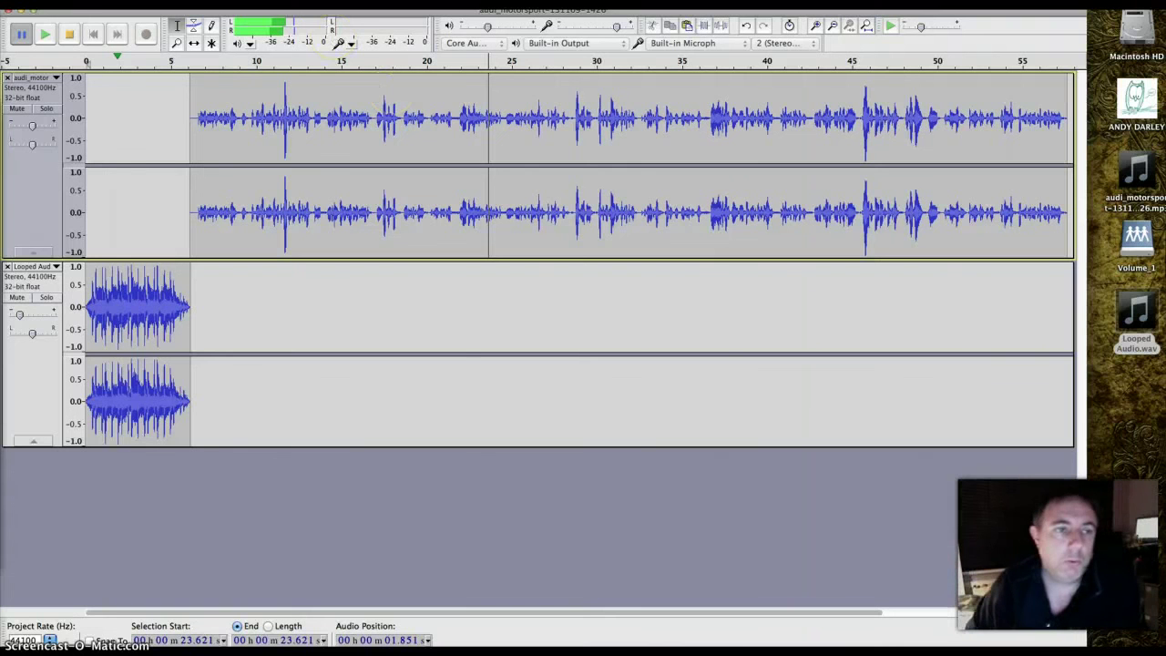
{"action": "left_click", "coordinate": [82, 35]}
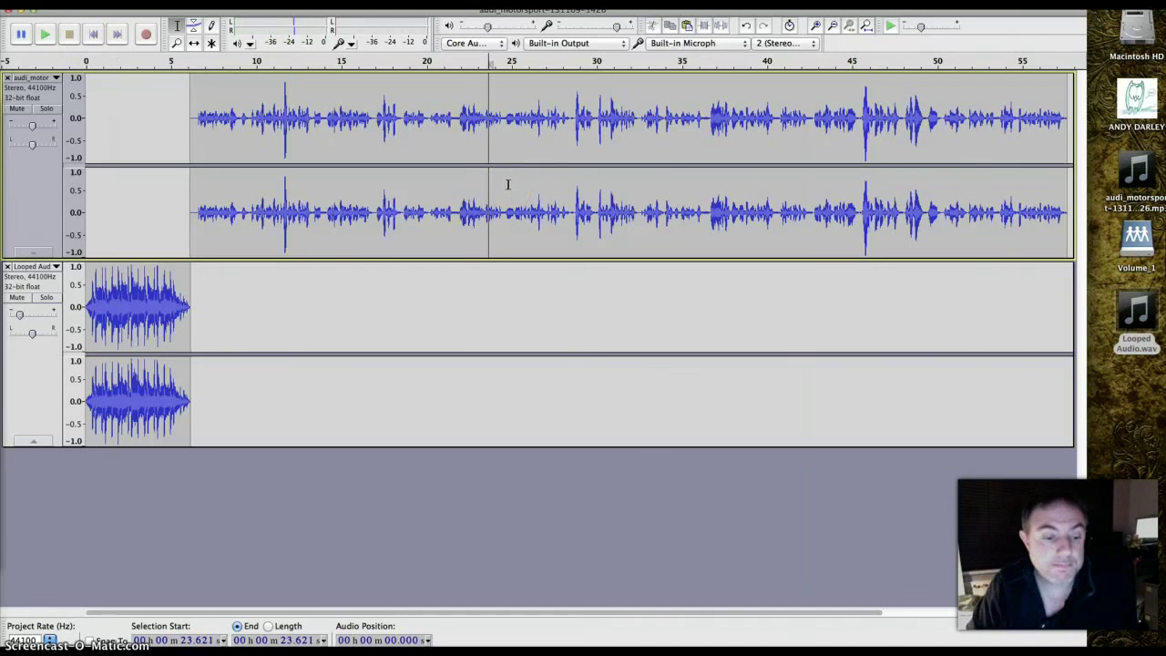
Switch back to the Selection tool for selecting time ranges.
{"action": "left_click", "coordinate": [528, 289]}
{"action": "left_click", "coordinate": [409, 531]}
{"action": "left_click", "coordinate": [191, 42]}
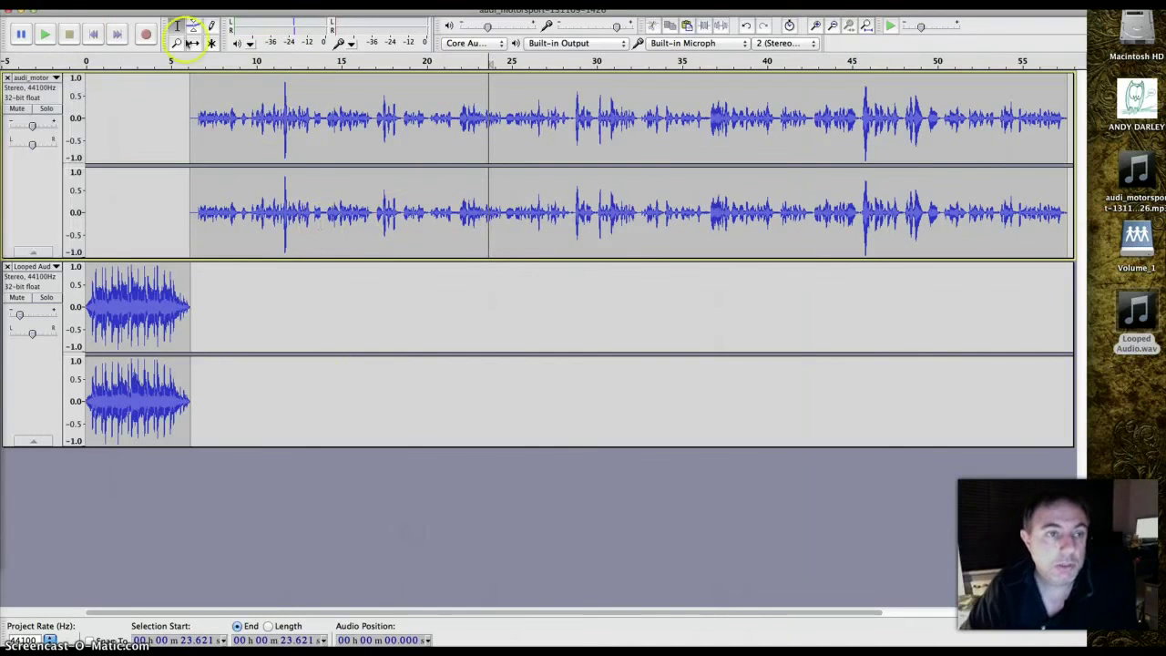
{"action": "left_click", "coordinate": [177, 25]}
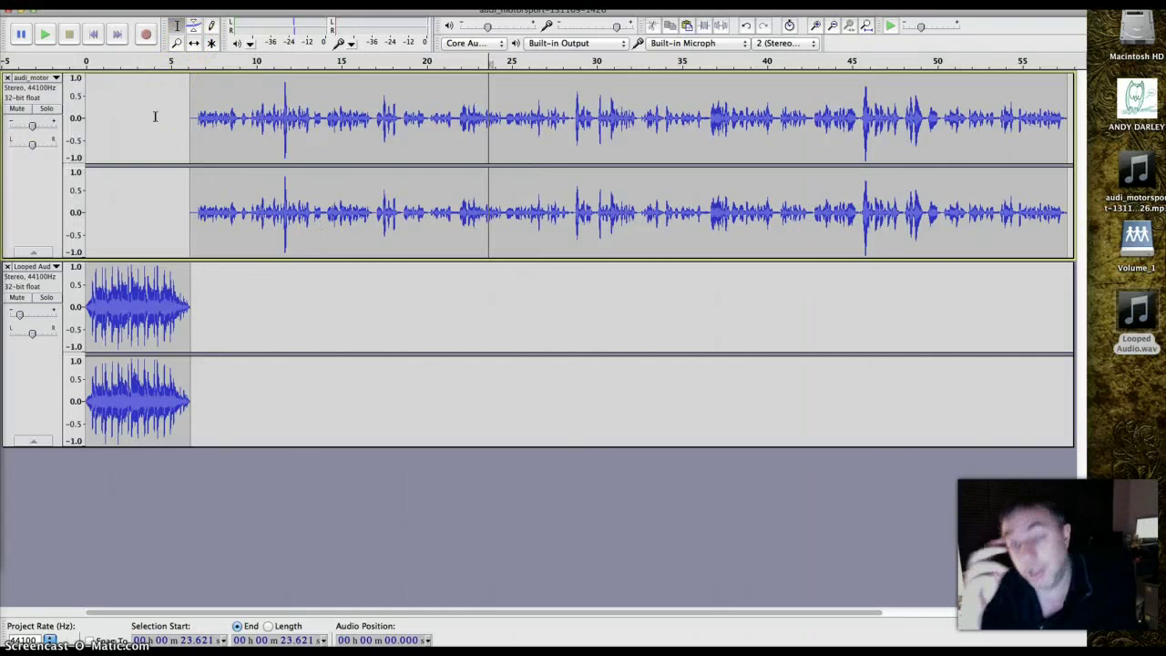
Choose File > Export... to bring up the export dialog for the mix.
{"action": "left_click", "coordinate": [63, 2]}
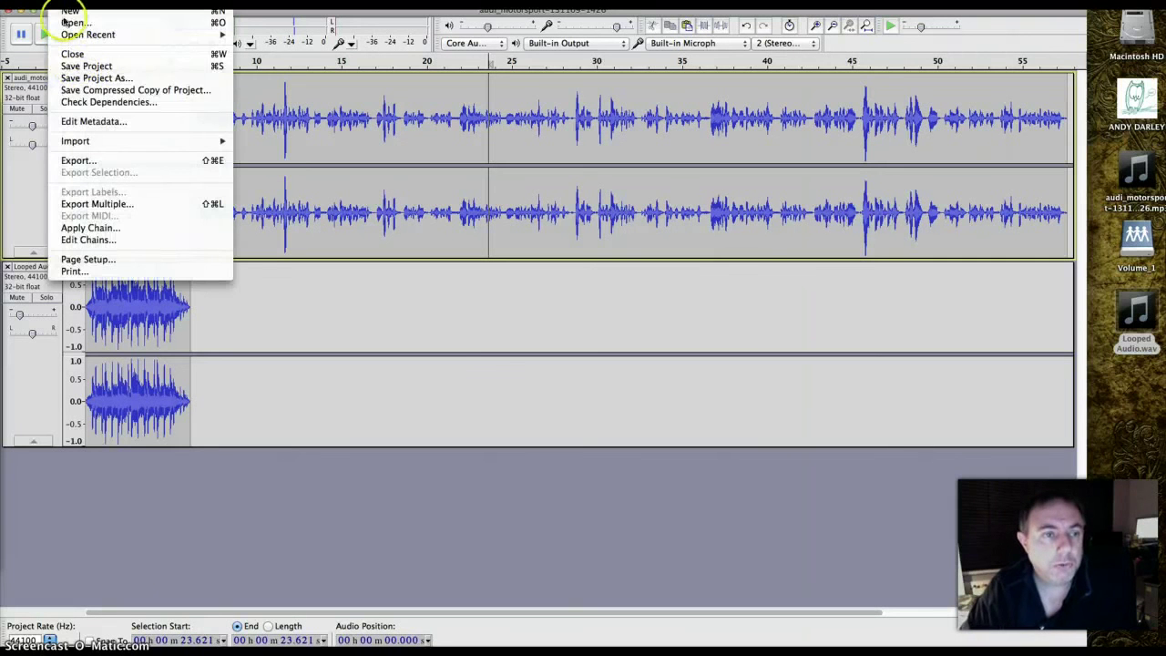
{"action": "left_click", "coordinate": [78, 66]}
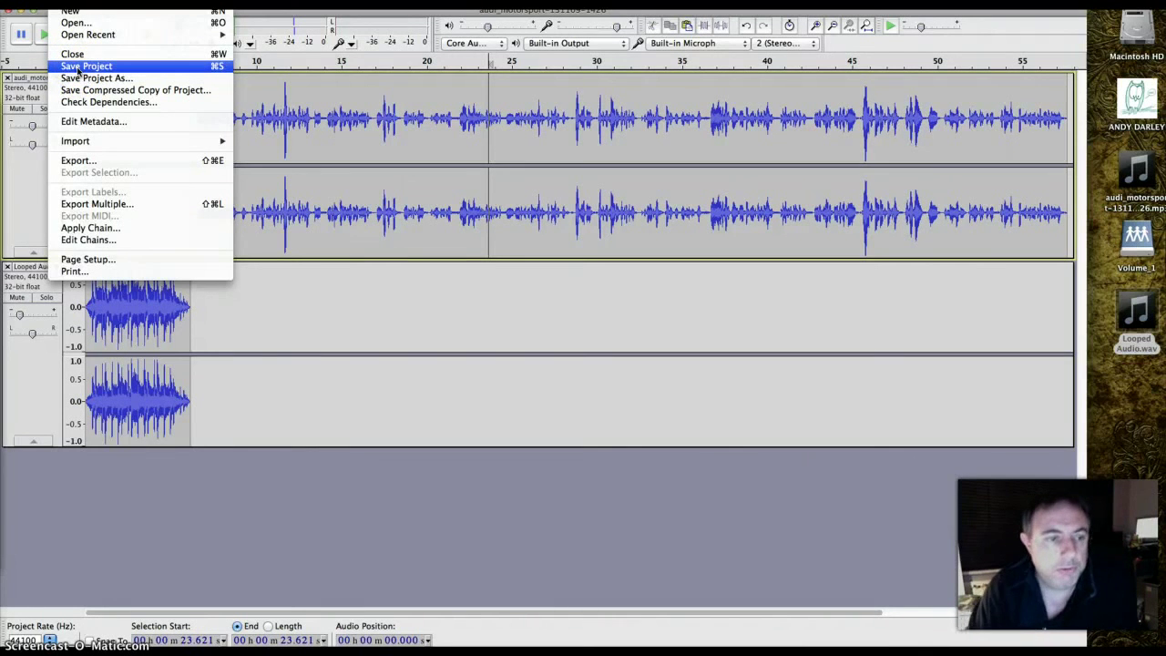
{"action": "left_click", "coordinate": [86, 158]}
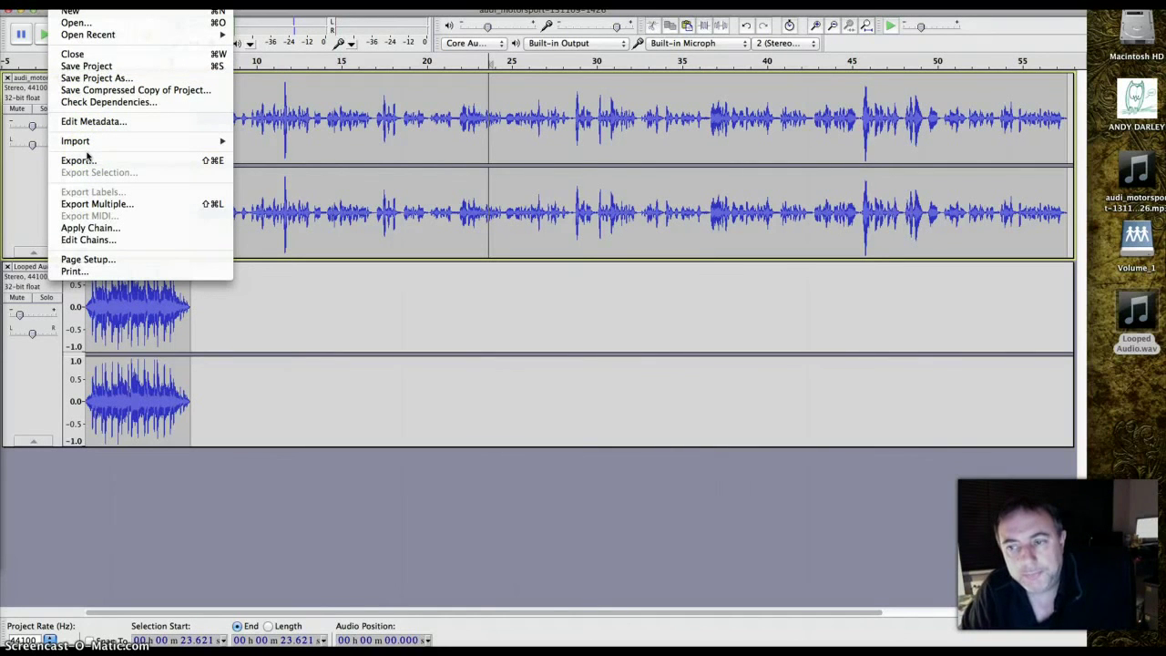
{"action": "left_click", "coordinate": [105, 161]}
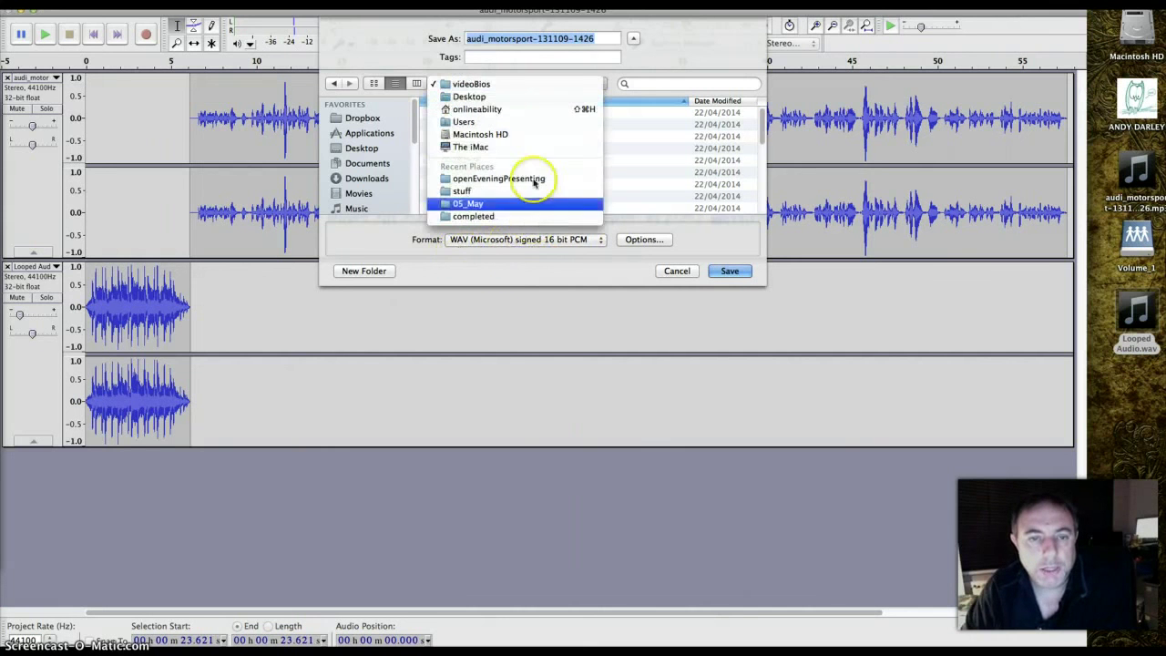
Set the export location to Desktop, format to MP3 Files, and file name to 'test'.
{"action": "left_click", "coordinate": [472, 97]}
{"action": "left_click", "coordinate": [491, 240]}
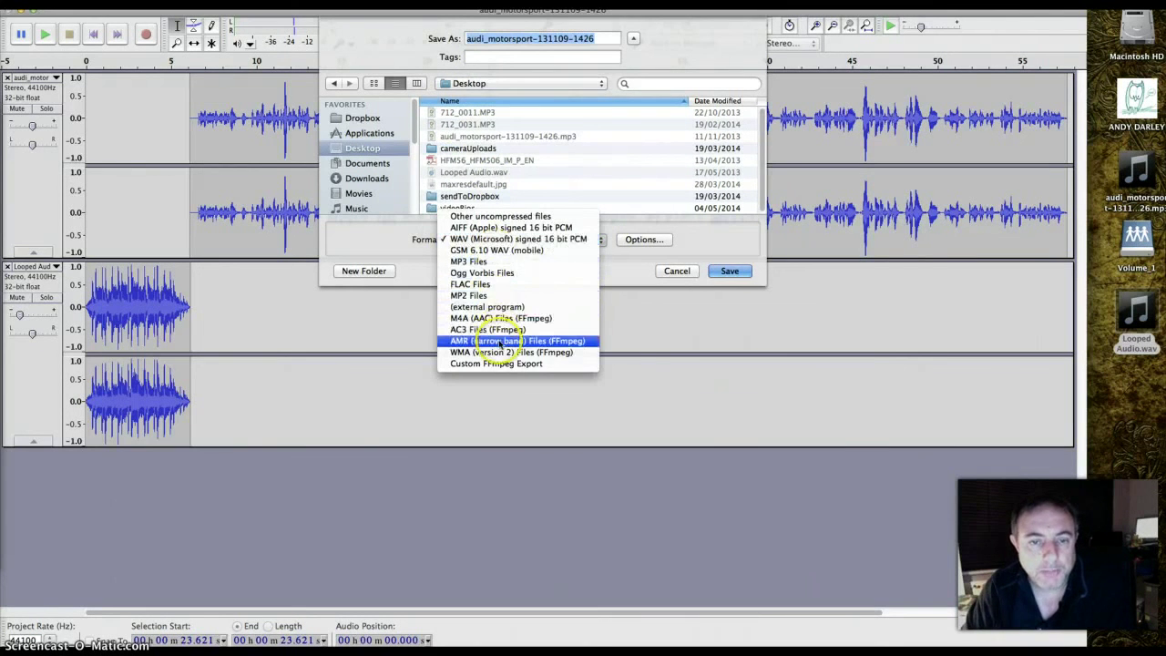
{"action": "left_click", "coordinate": [502, 241]}
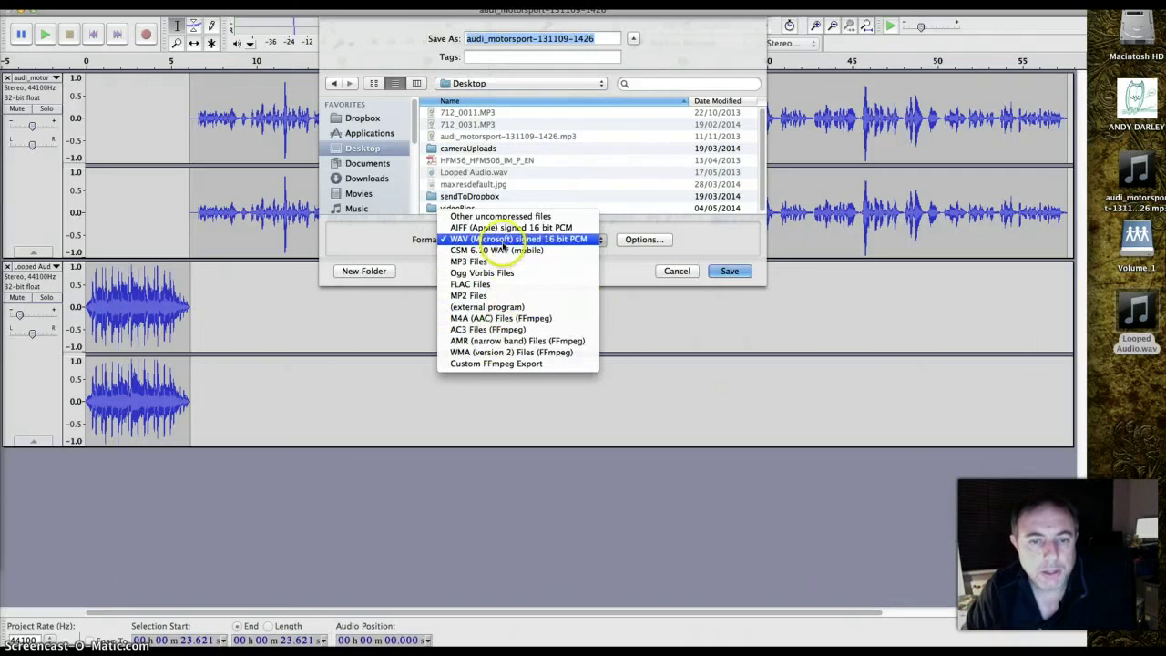
{"action": "left_click", "coordinate": [519, 274]}
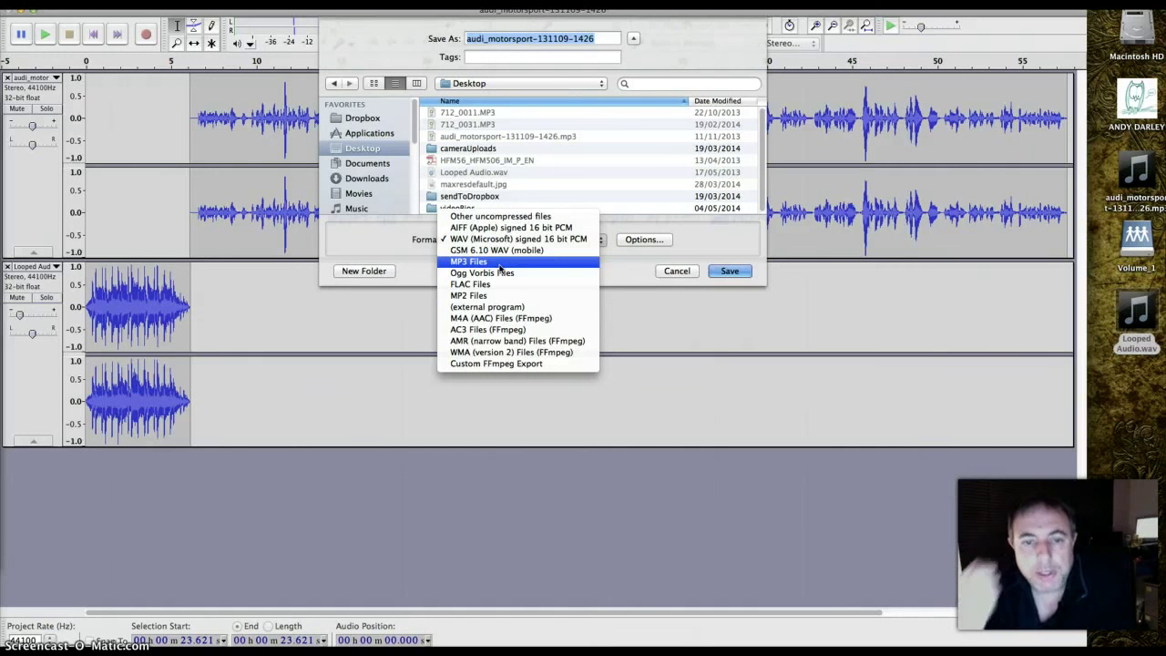
{"action": "left_click", "coordinate": [499, 263]}
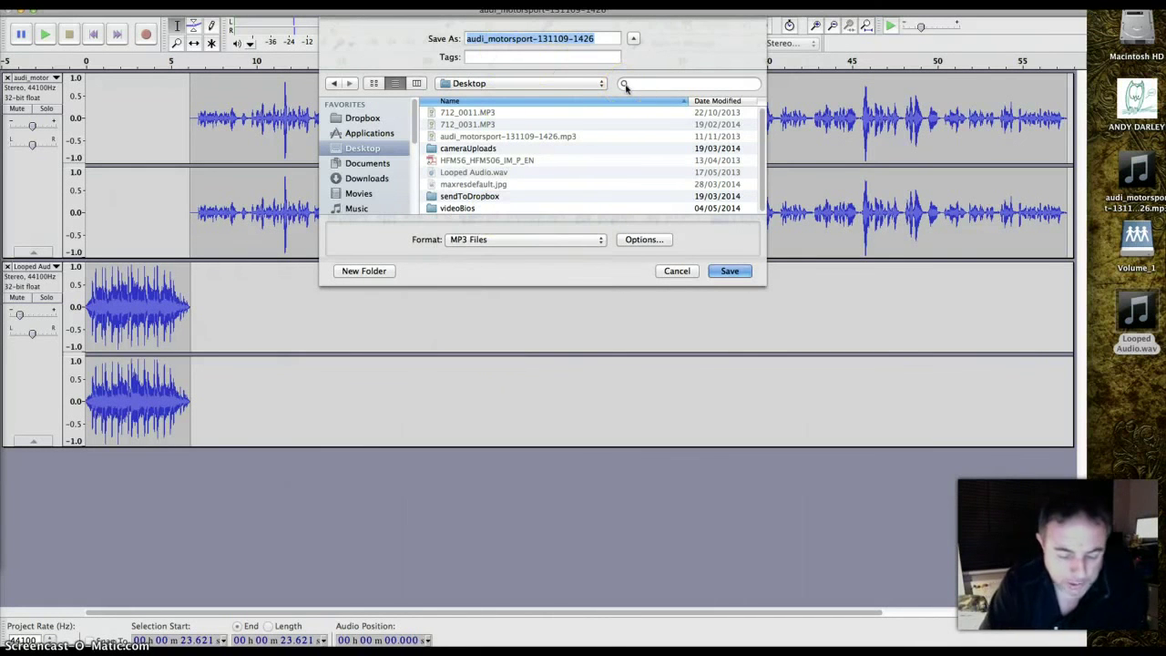
{"action": "type", "text": "test"}
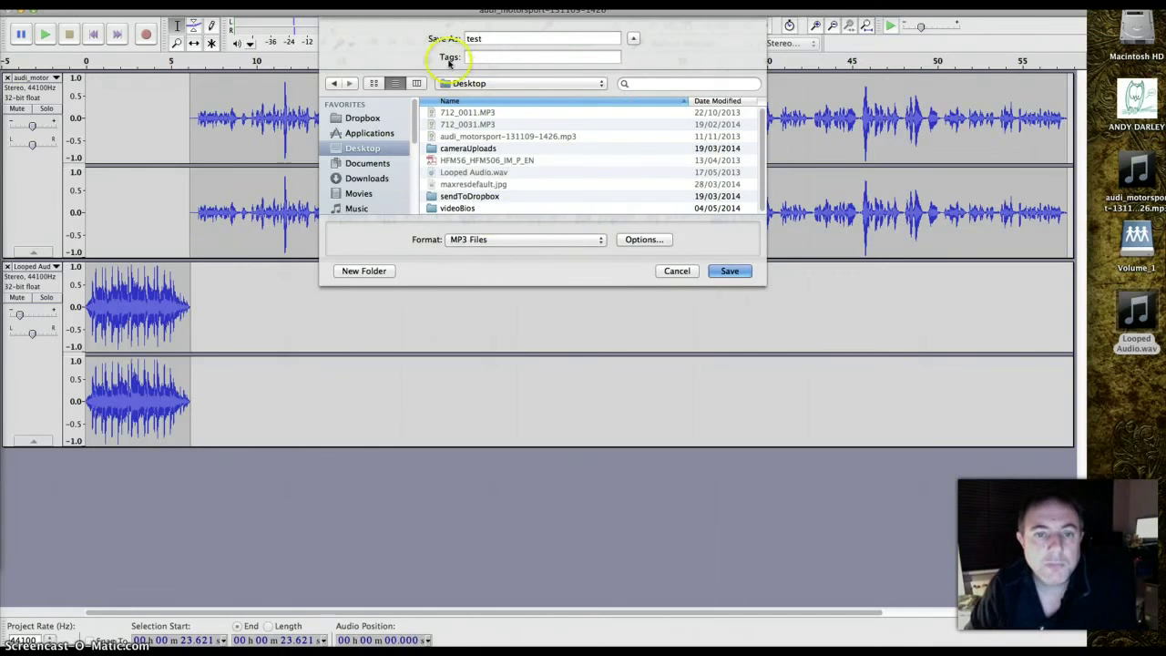
Save test.mp3 at 128 Kbps, accepting the stereo mixdown and default metadata.
{"action": "left_click", "coordinate": [730, 272]}
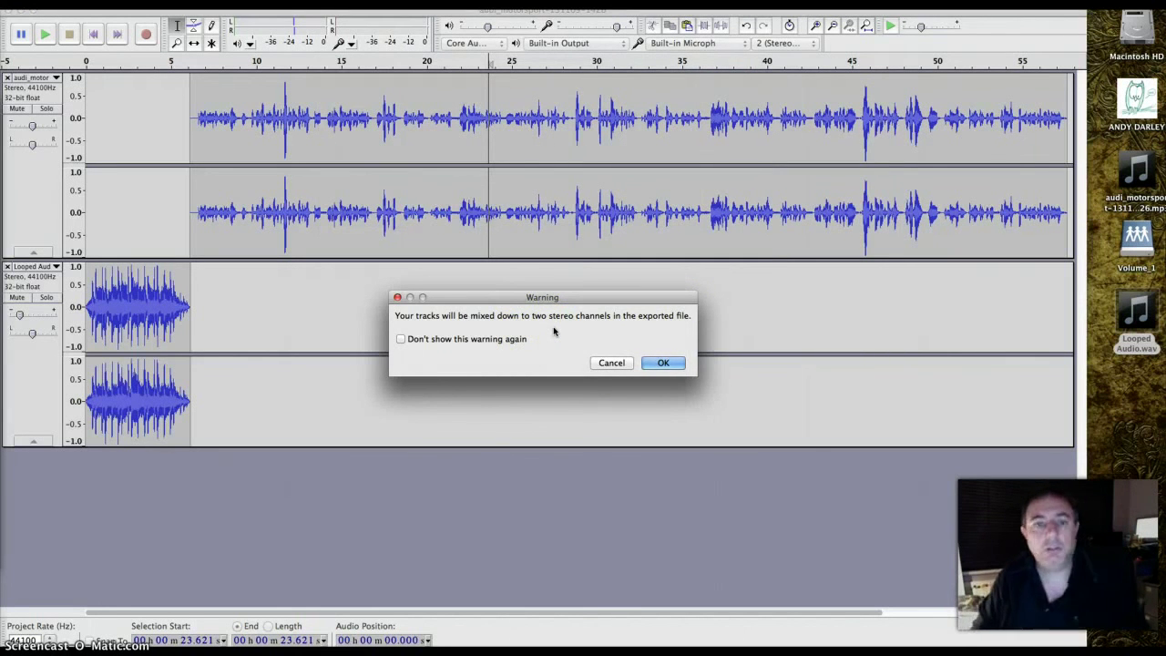
{"action": "left_click", "coordinate": [660, 365]}
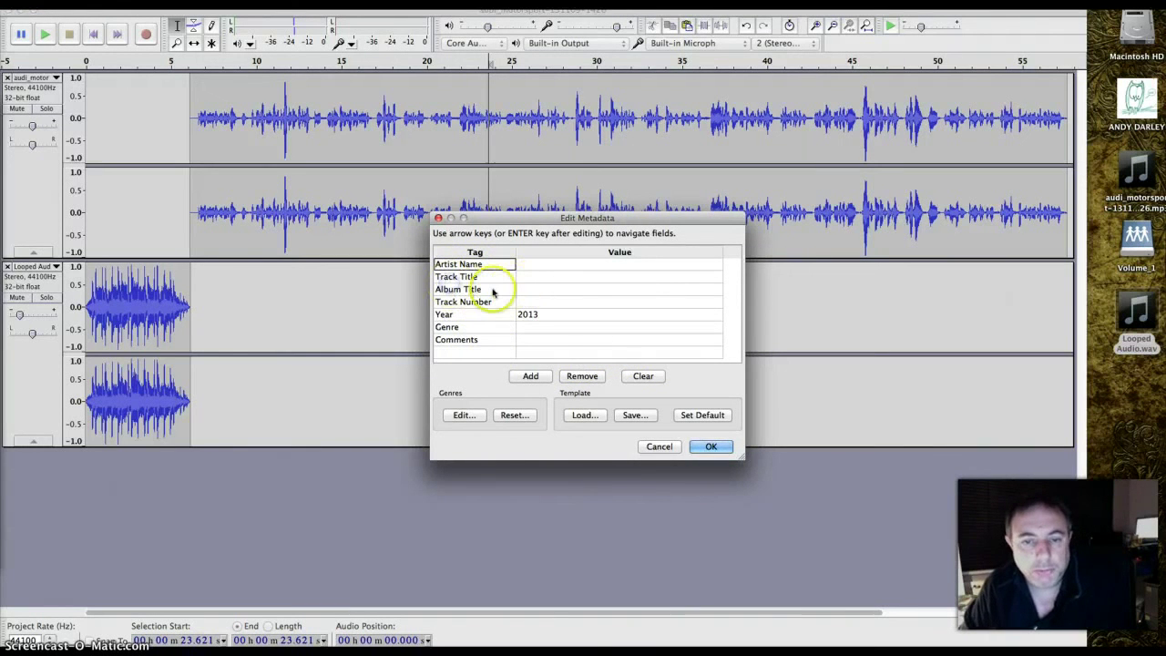
{"action": "left_click", "coordinate": [708, 447]}
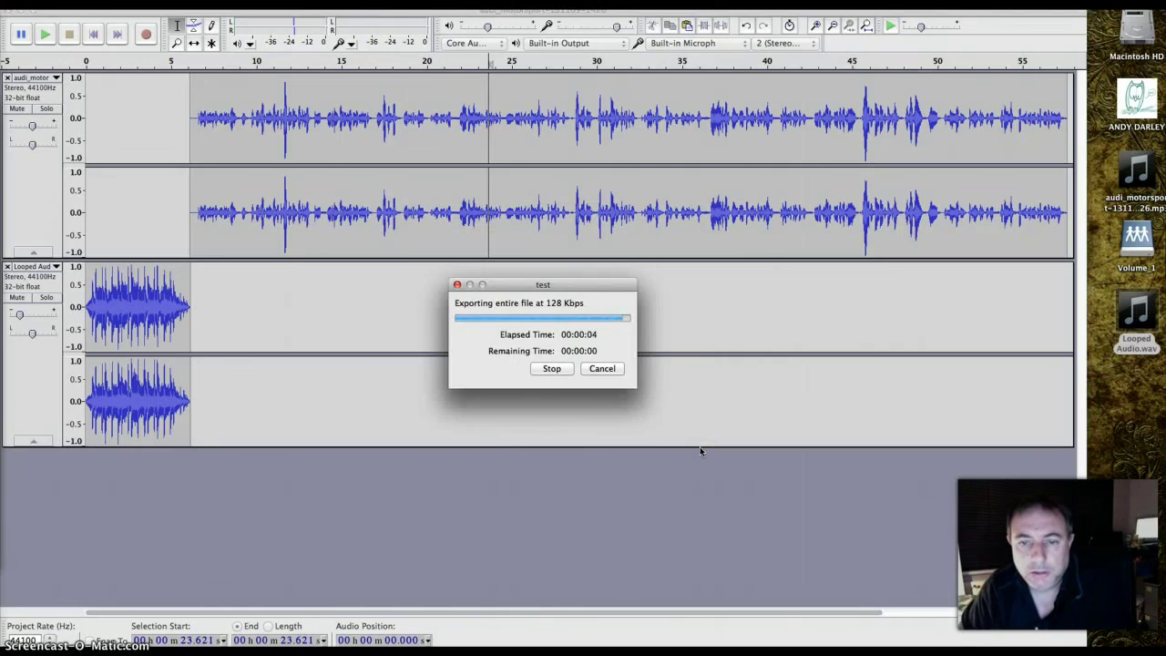
Minimize Audacity, play test.mp3 from the desktop in Quick Look, then close the preview.
{"action": "left_click", "coordinate": [22, 12]}
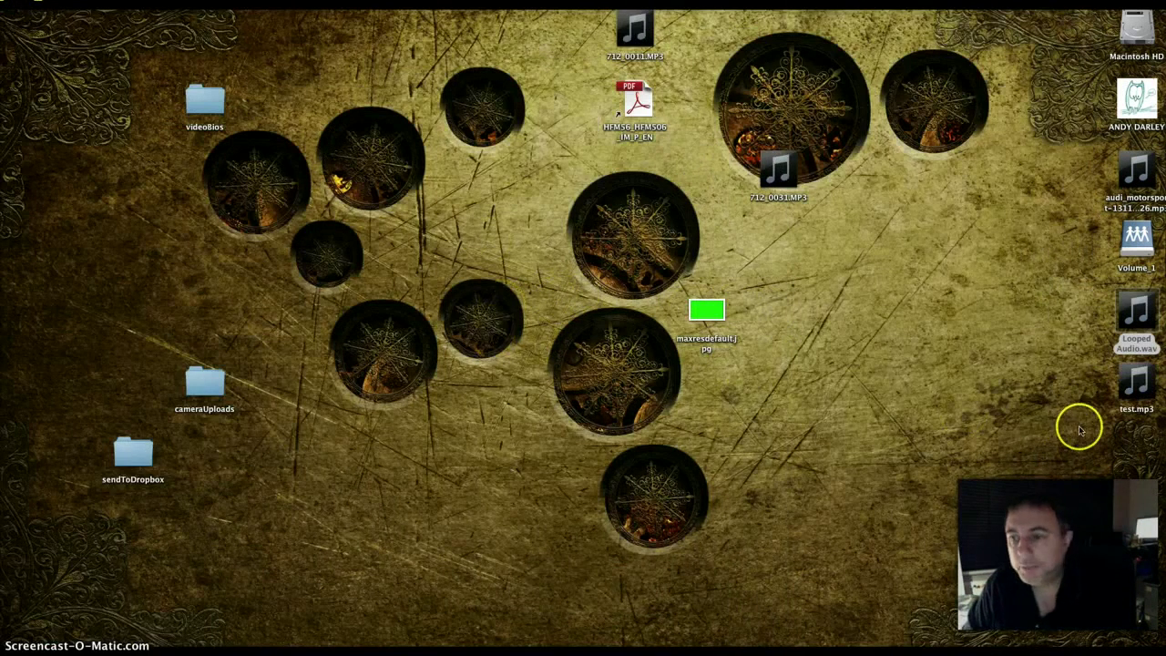
{"action": "left_click", "coordinate": [1119, 389]}
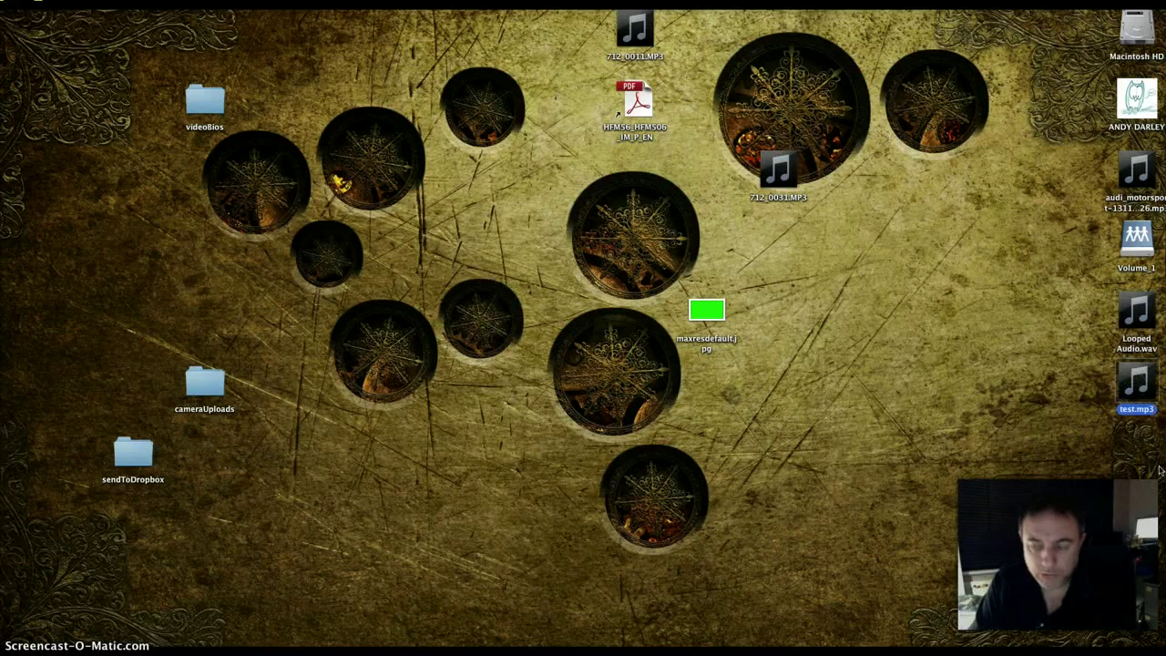
{"action": "key", "text": "space"}
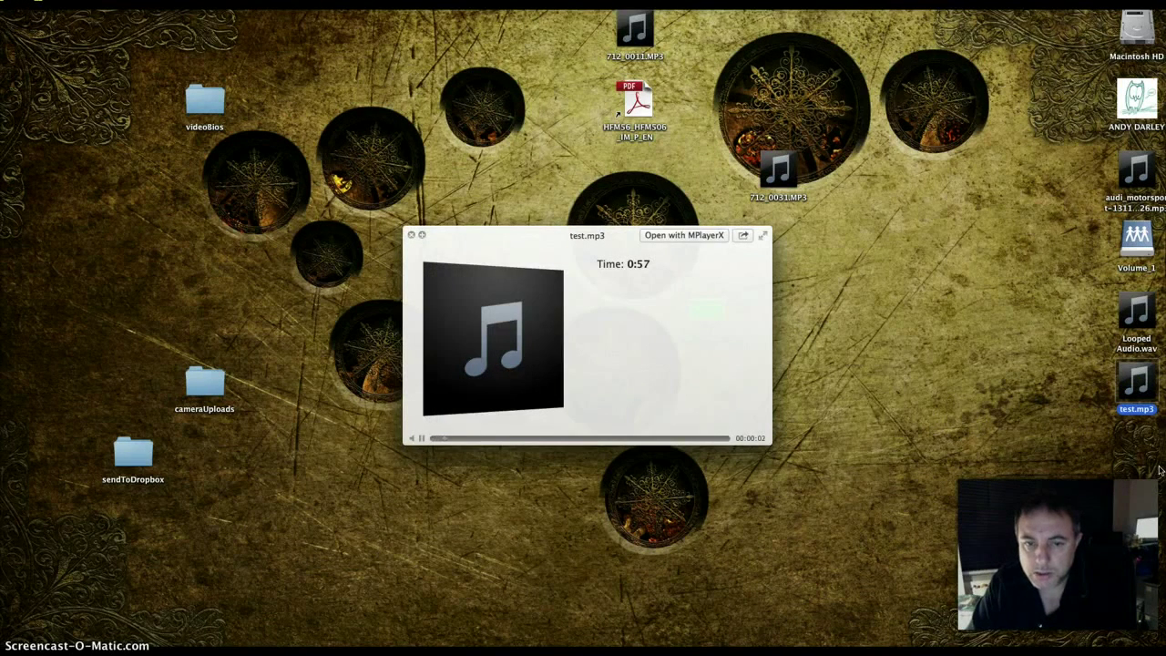
{"action": "key", "text": "XF86AudioRaiseVolume"}
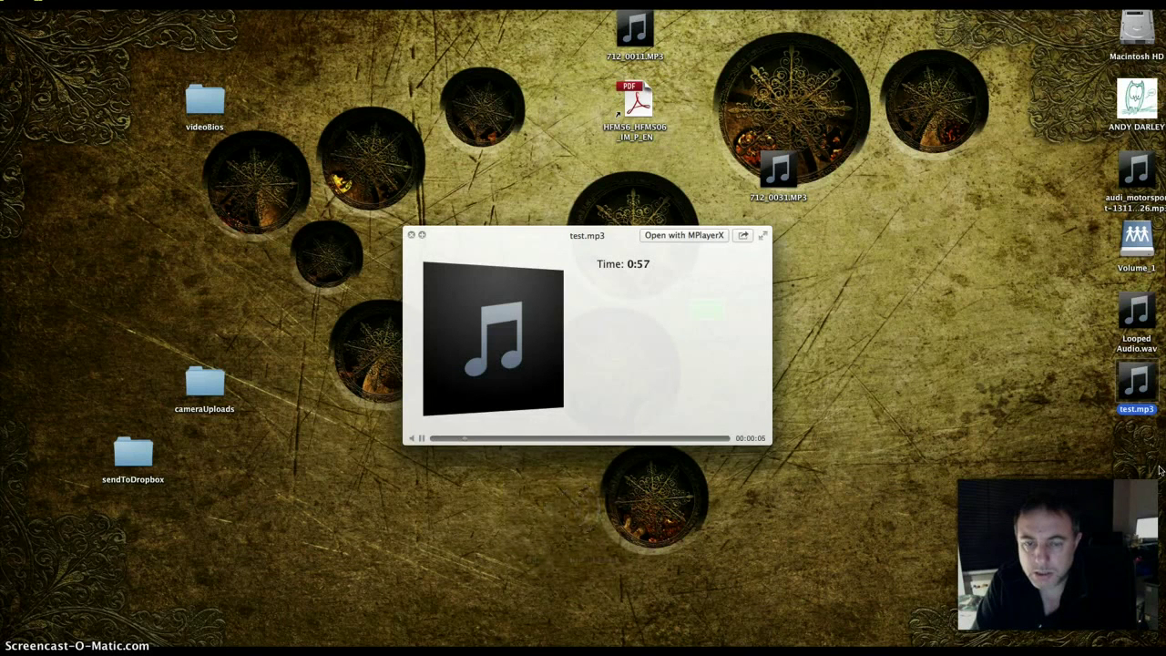
{"action": "left_click", "coordinate": [1159, 470]}
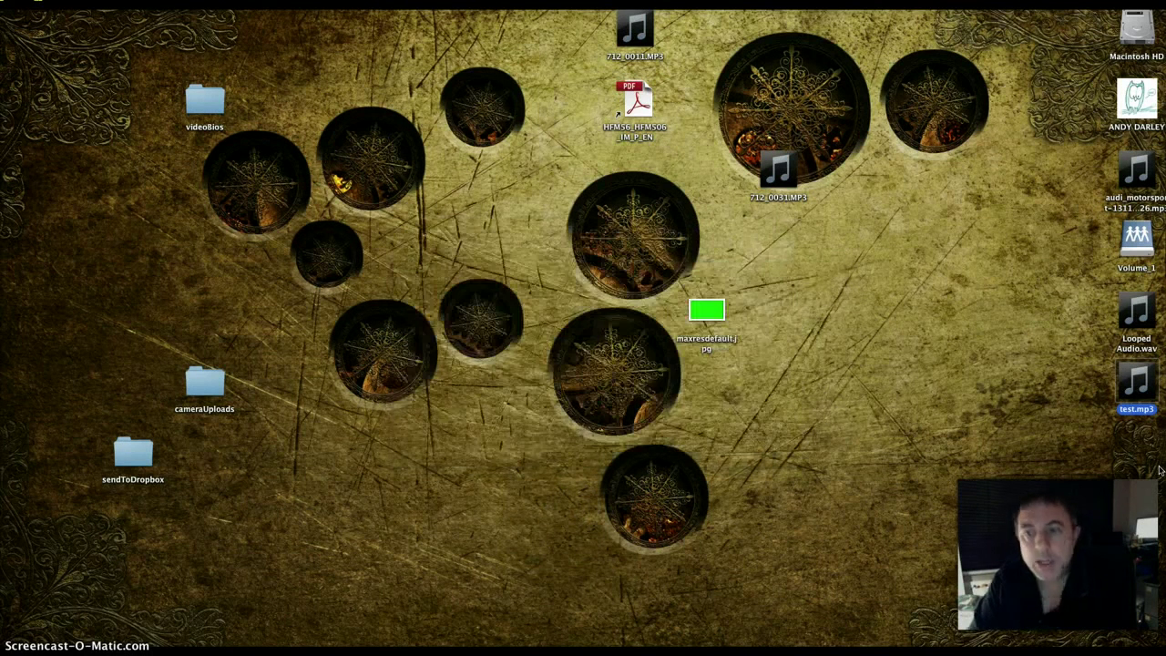